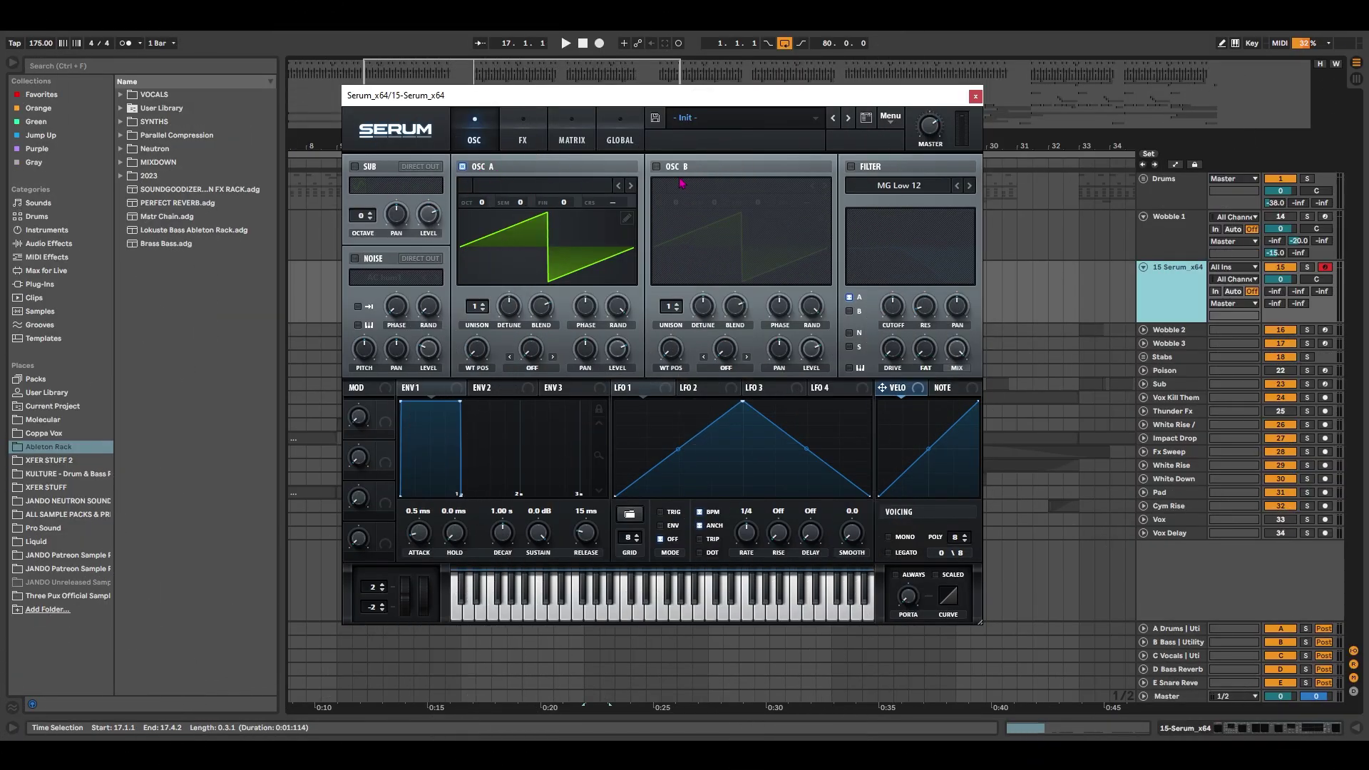
Step: Enable oscillator B and the sub oscillator, and load the Digital wavetable DirtySaw into oscillator A
left_click(657, 168)
left_click(355, 167)
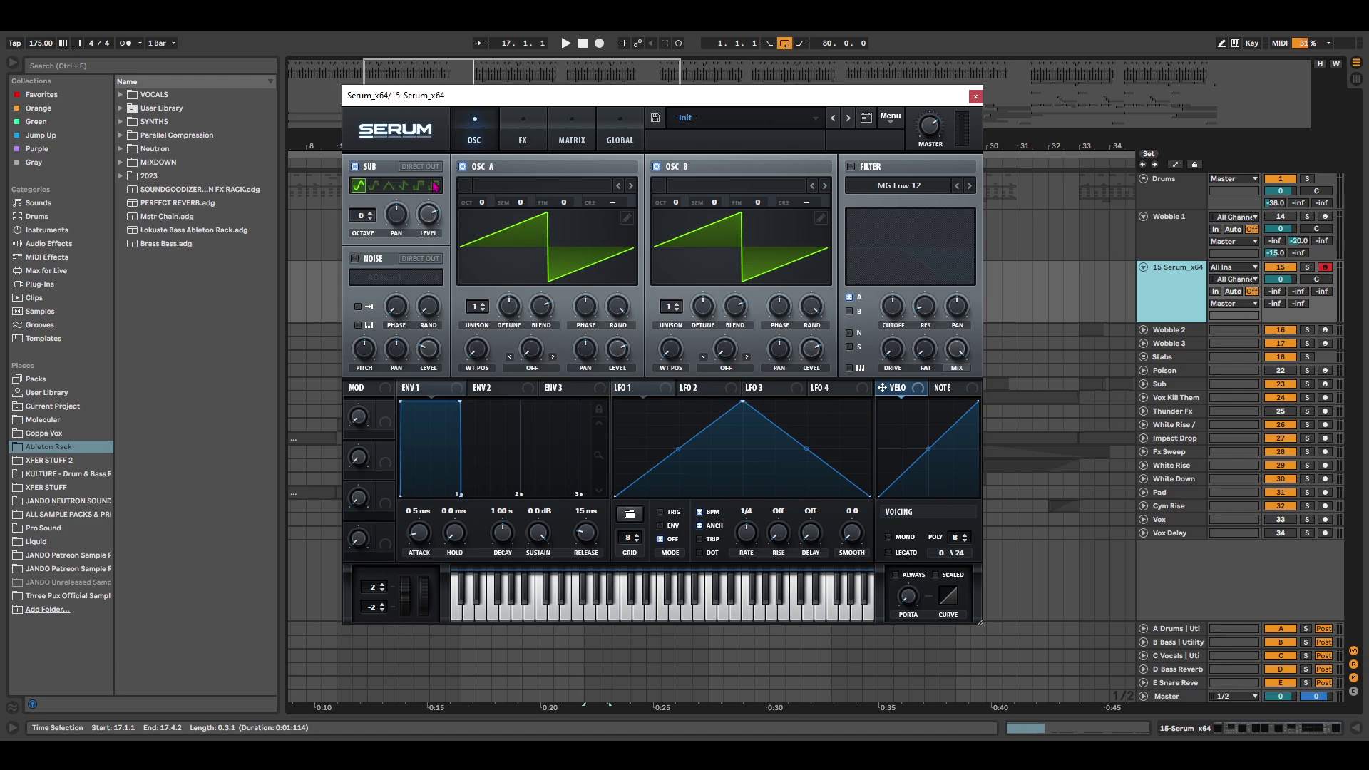
left_click(536, 187)
mouse_move(520, 221)
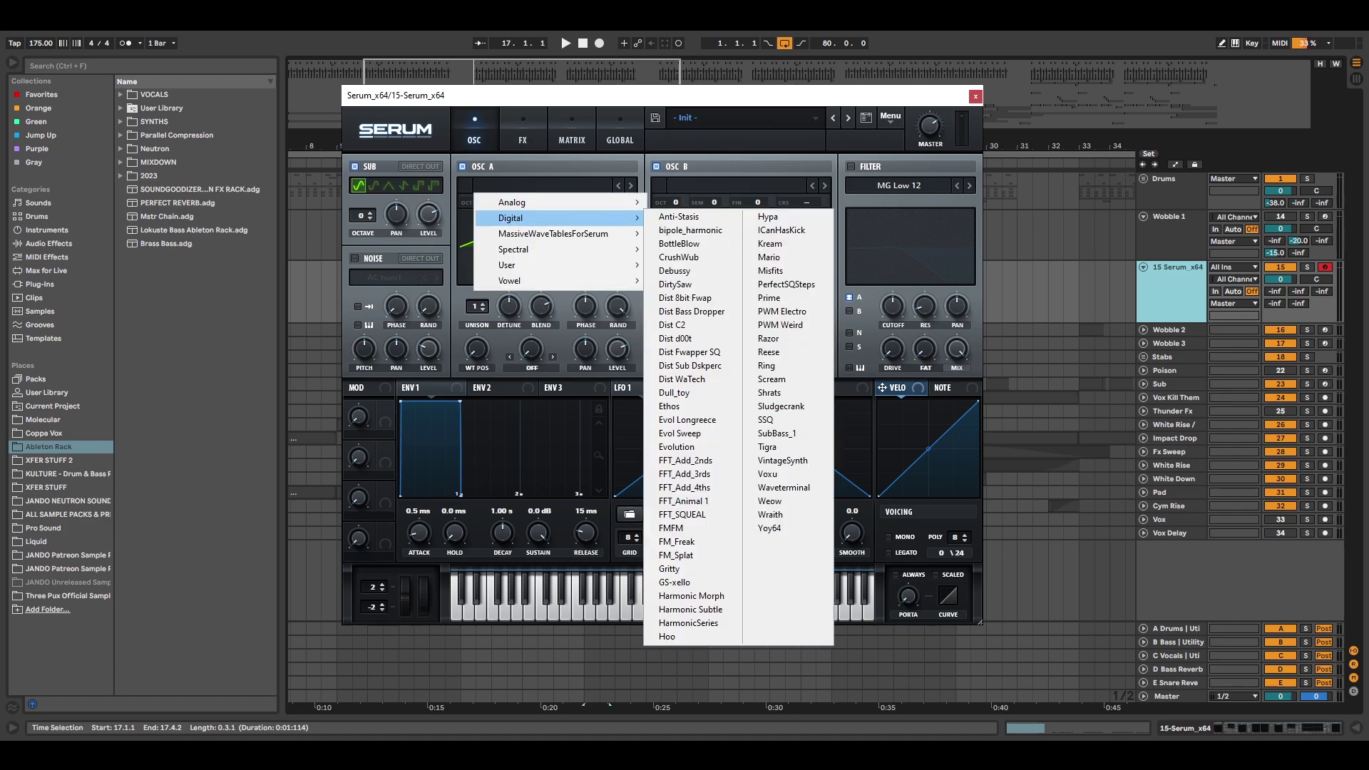
left_click(684, 321)
left_click(539, 186)
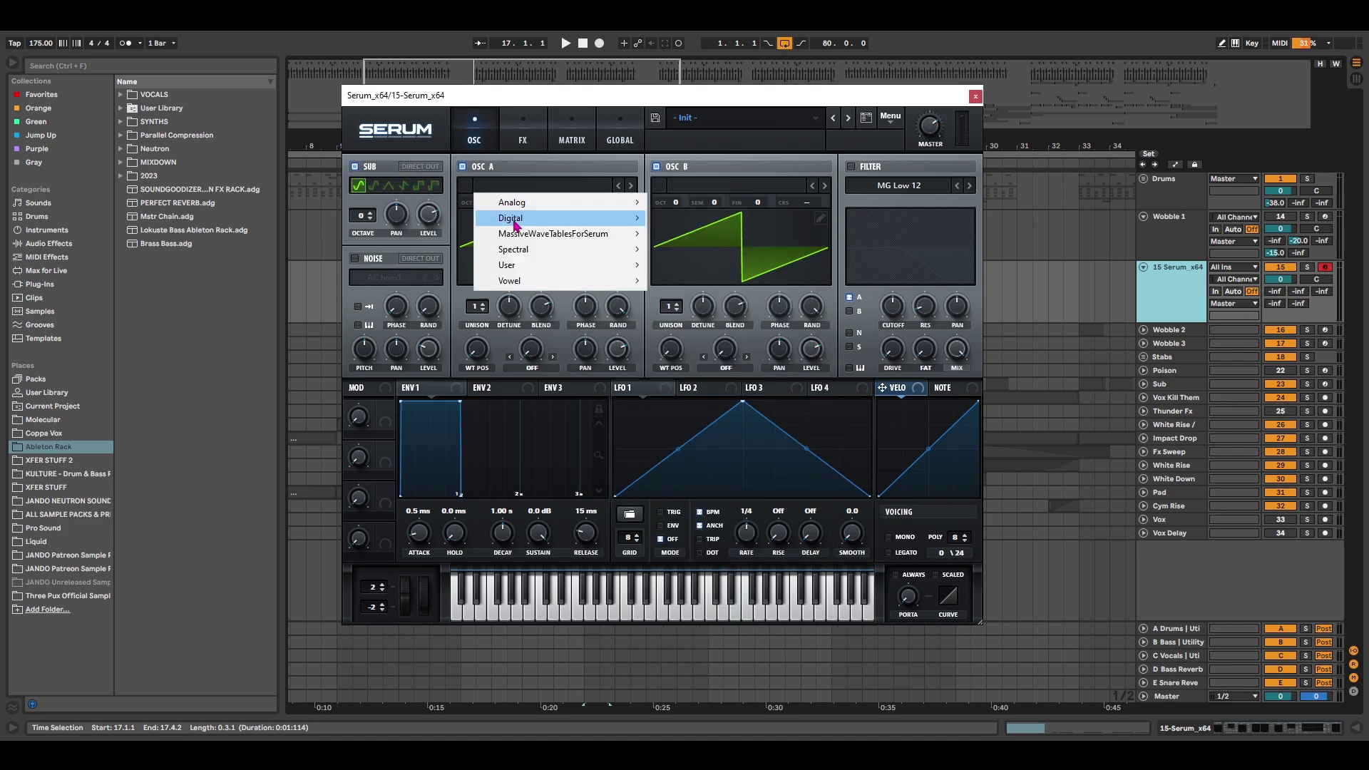
left_click(711, 285)
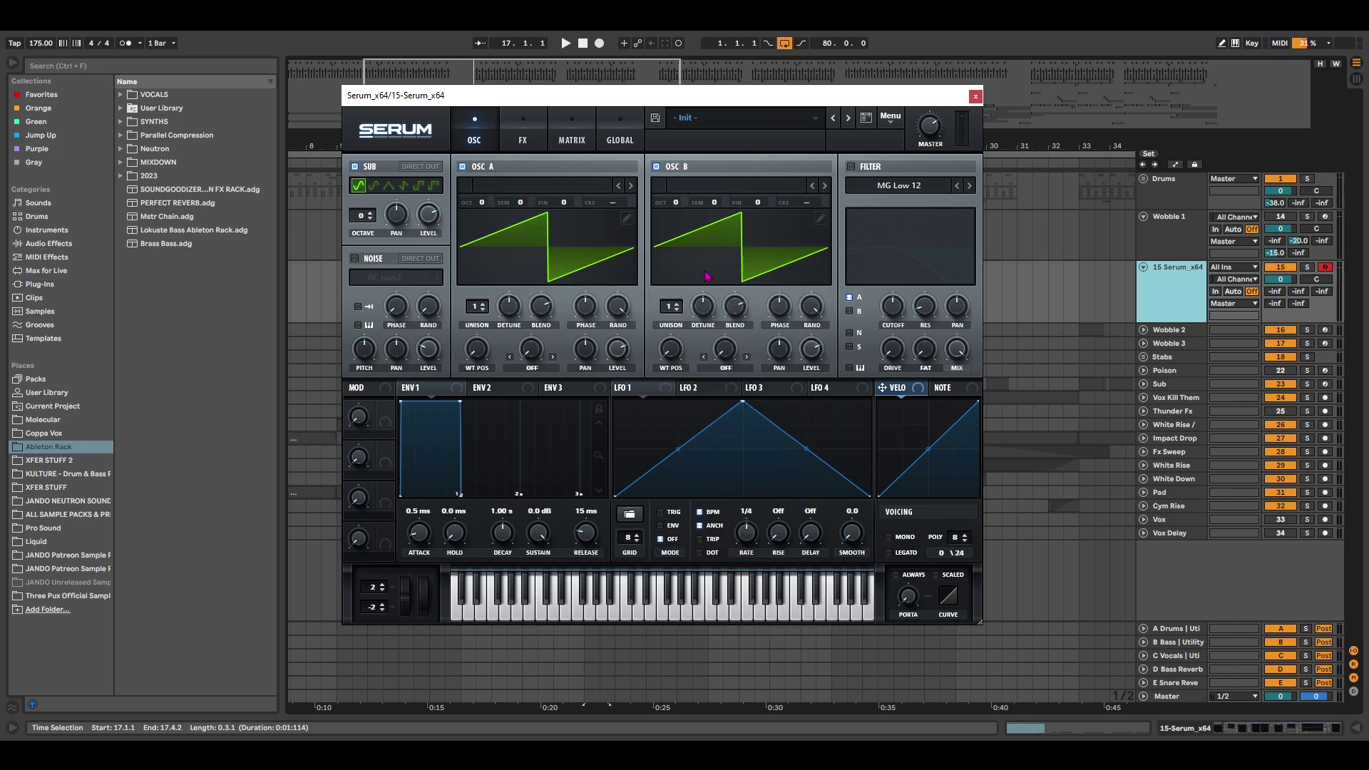
Step: Load the Analog wavetable Basic Shapes into oscillator B
left_click(714, 191)
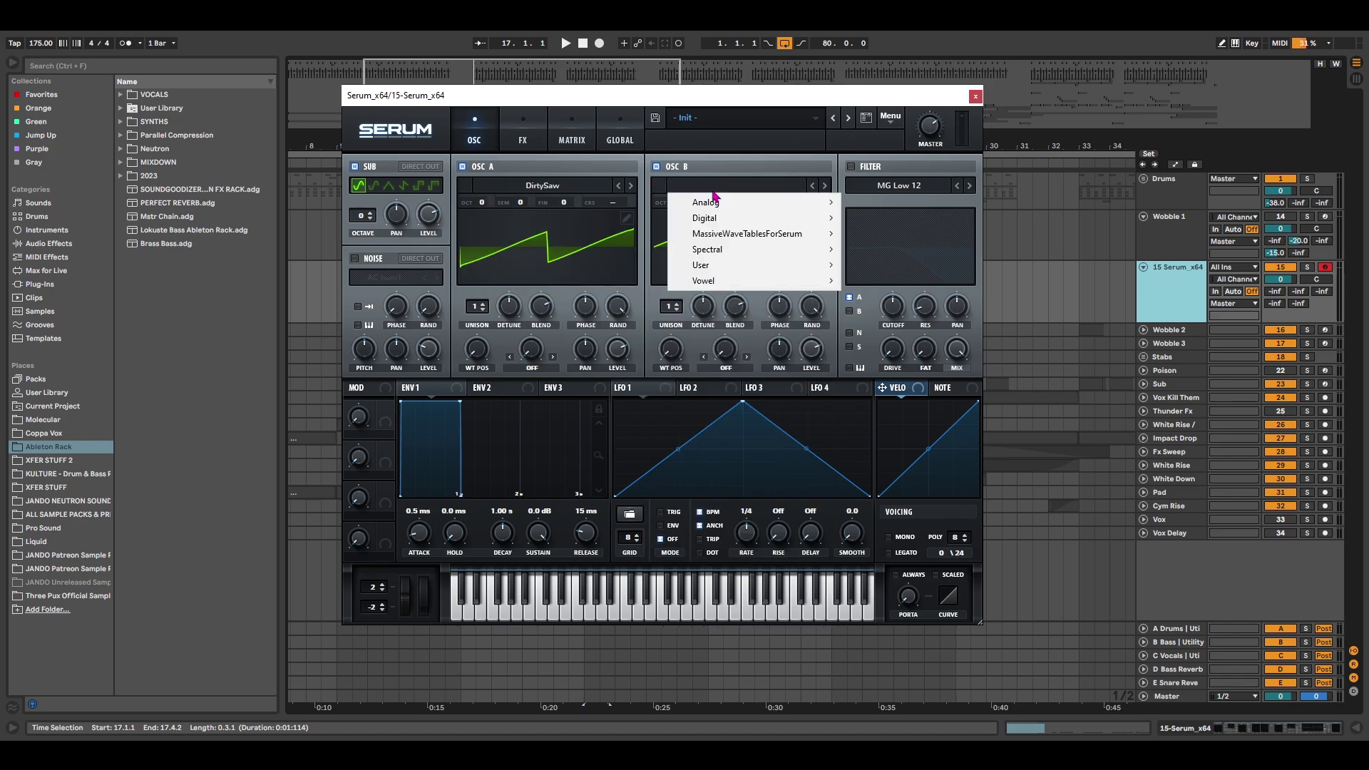
mouse_move(784, 202)
left_click(893, 276)
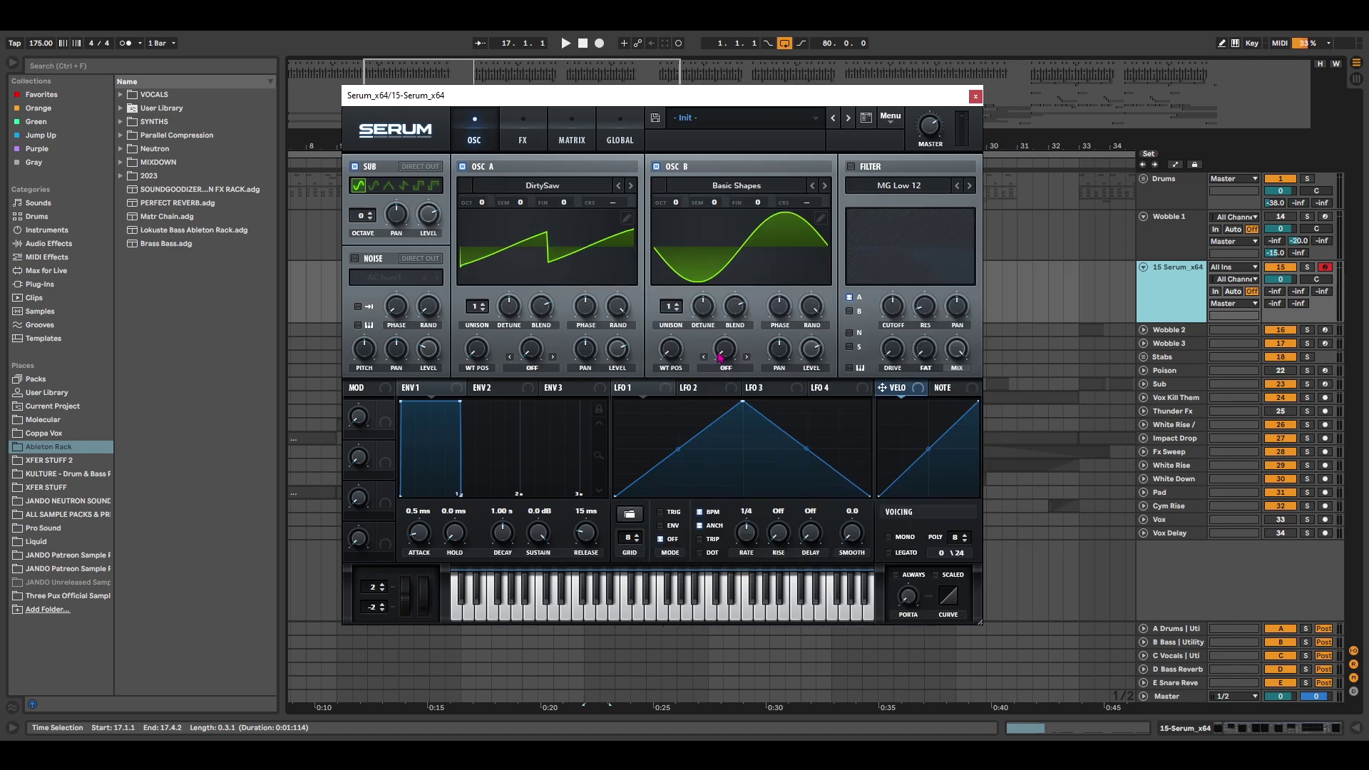
Step: Raise oscillator A's wavetable position and set oscillator B's wavetable position to 2
left_click_drag(476, 350, 484, 325)
left_click_drag(685, 359, 688, 332)
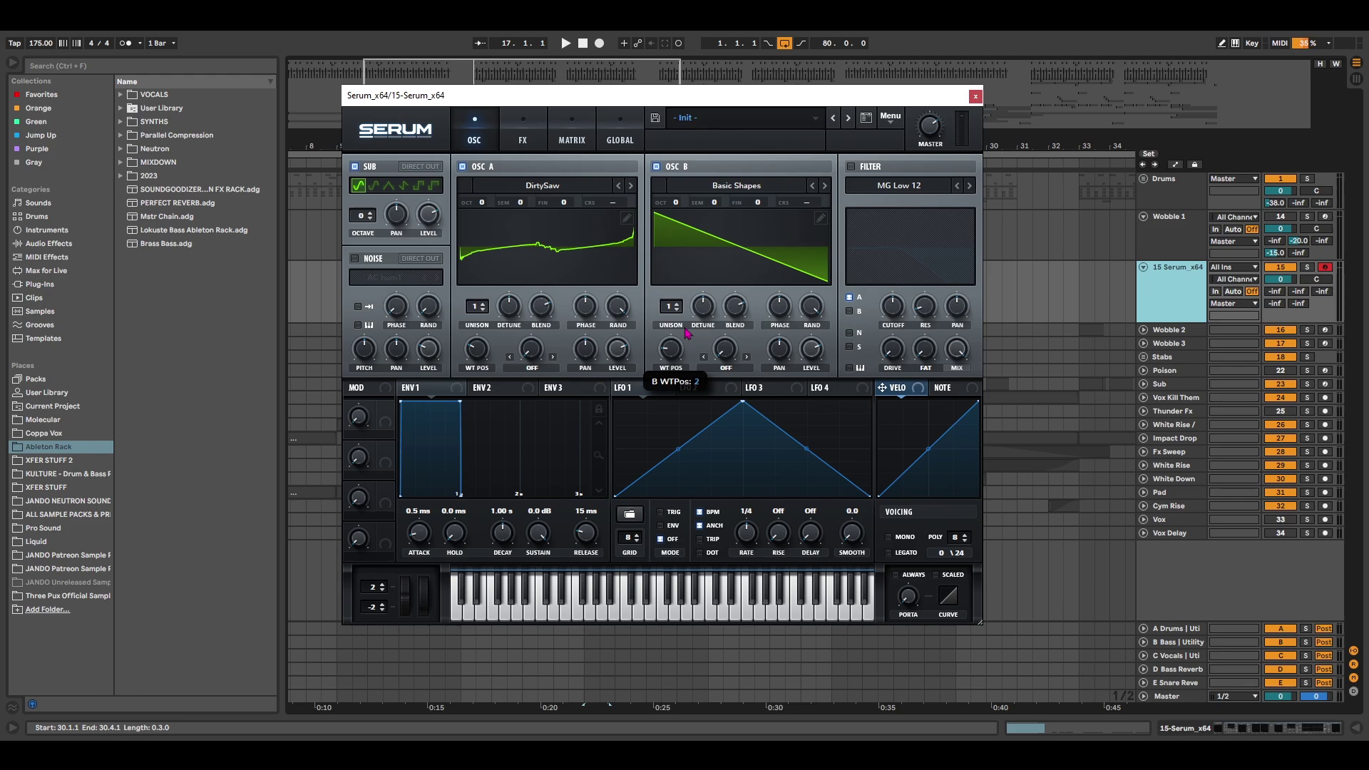
left_click_drag(688, 332, 688, 332)
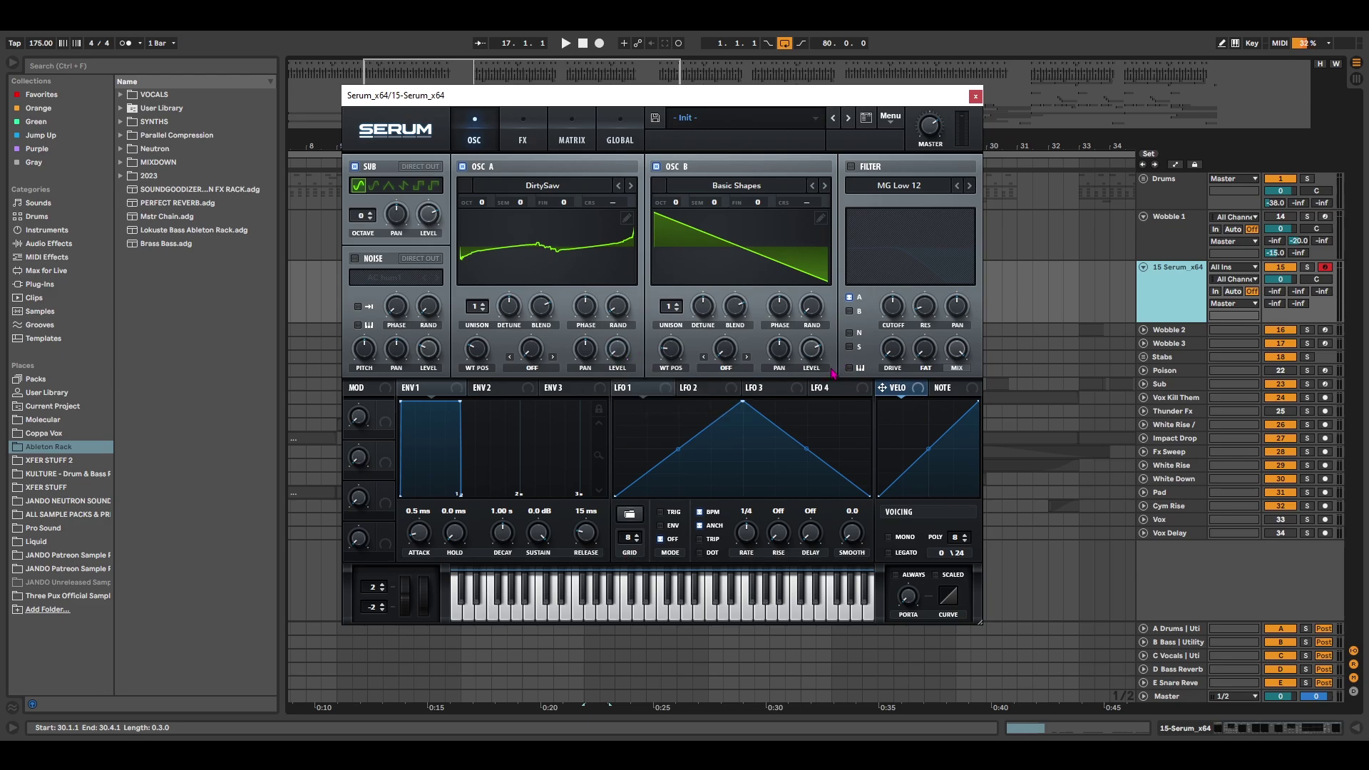
Step: Set the octaves to -2 for oscillator A, +1 for oscillator B and -1 for the sub, with the sub on direct out
left_click_drag(481, 202, 487, 221)
left_click_drag(685, 209, 687, 197)
left_click(370, 218)
left_click(425, 170)
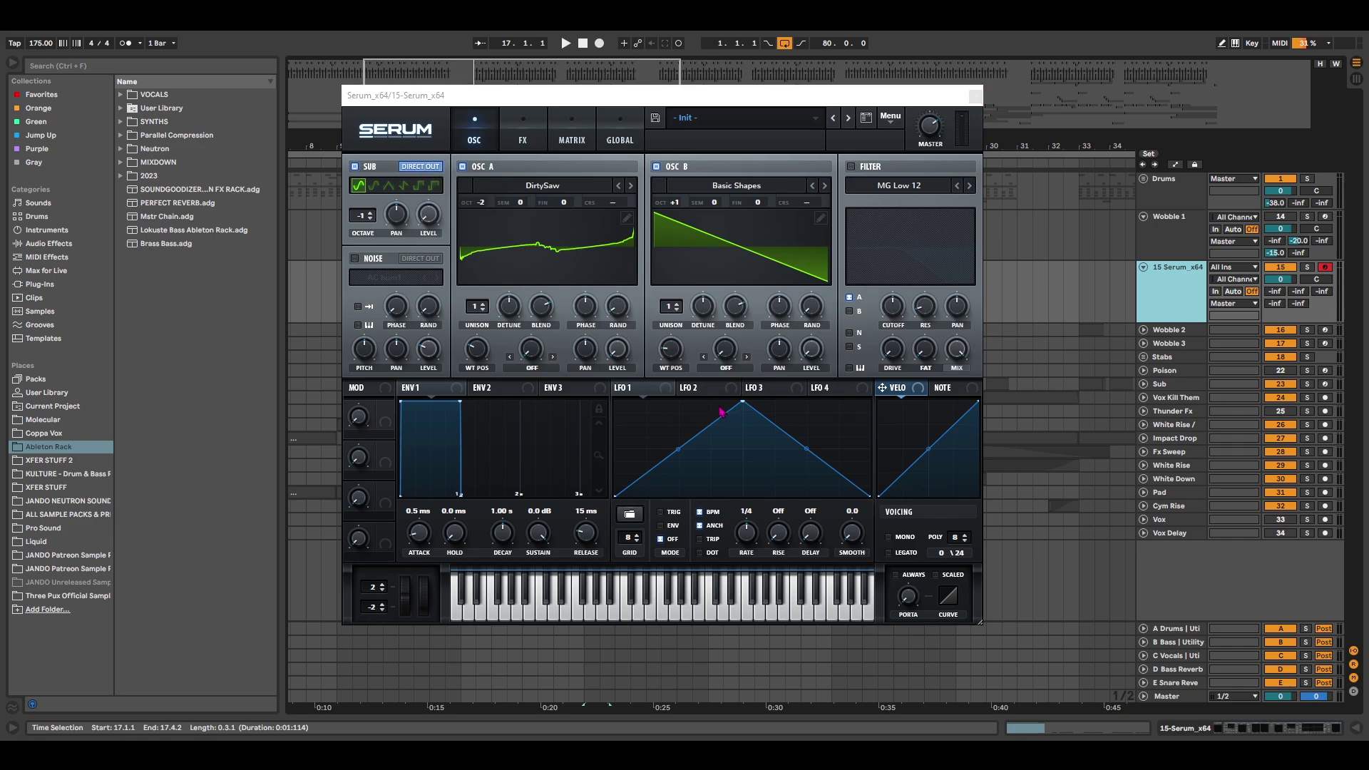
Step: Reshape LFO 1 so its peak sits at the start, with an added midpoint slightly below it before the final fall
left_click_drag(743, 402, 619, 402)
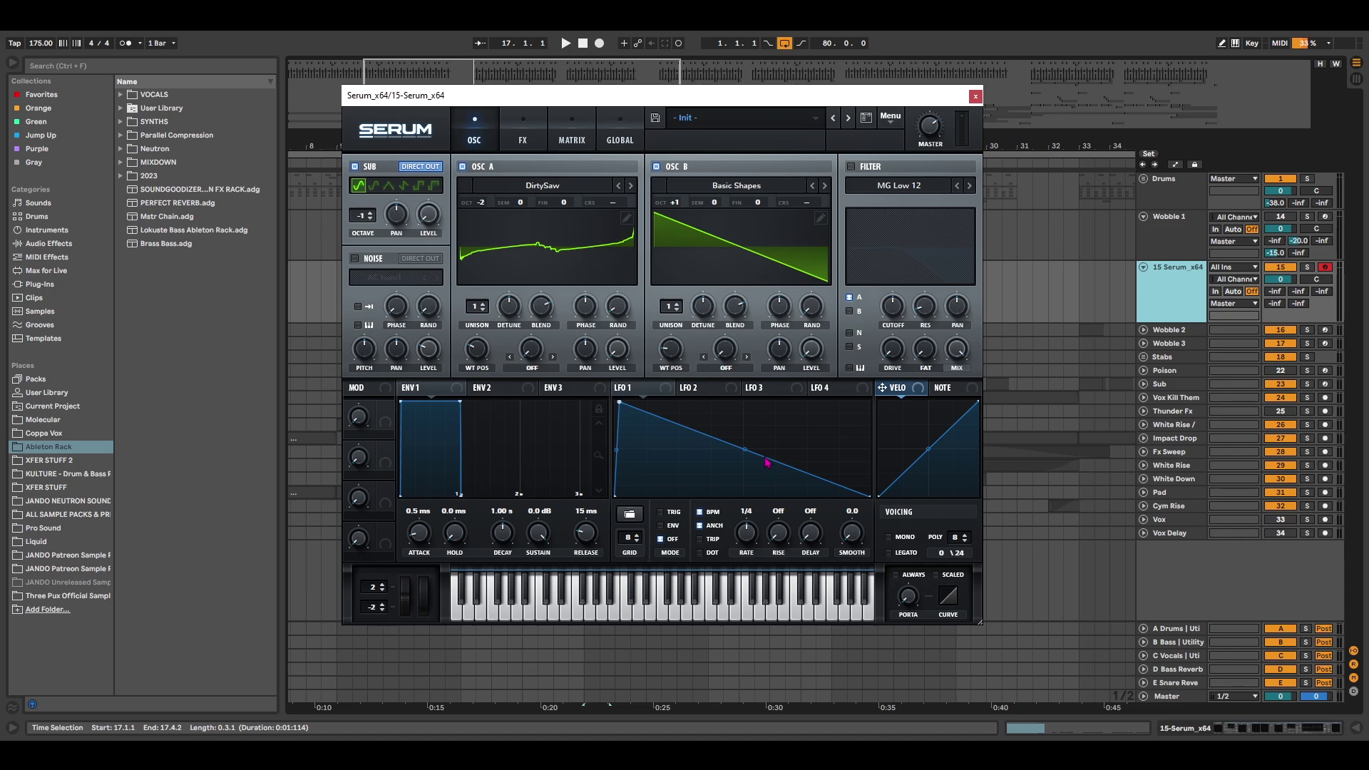
double_click(736, 455)
left_click_drag(713, 452, 745, 422)
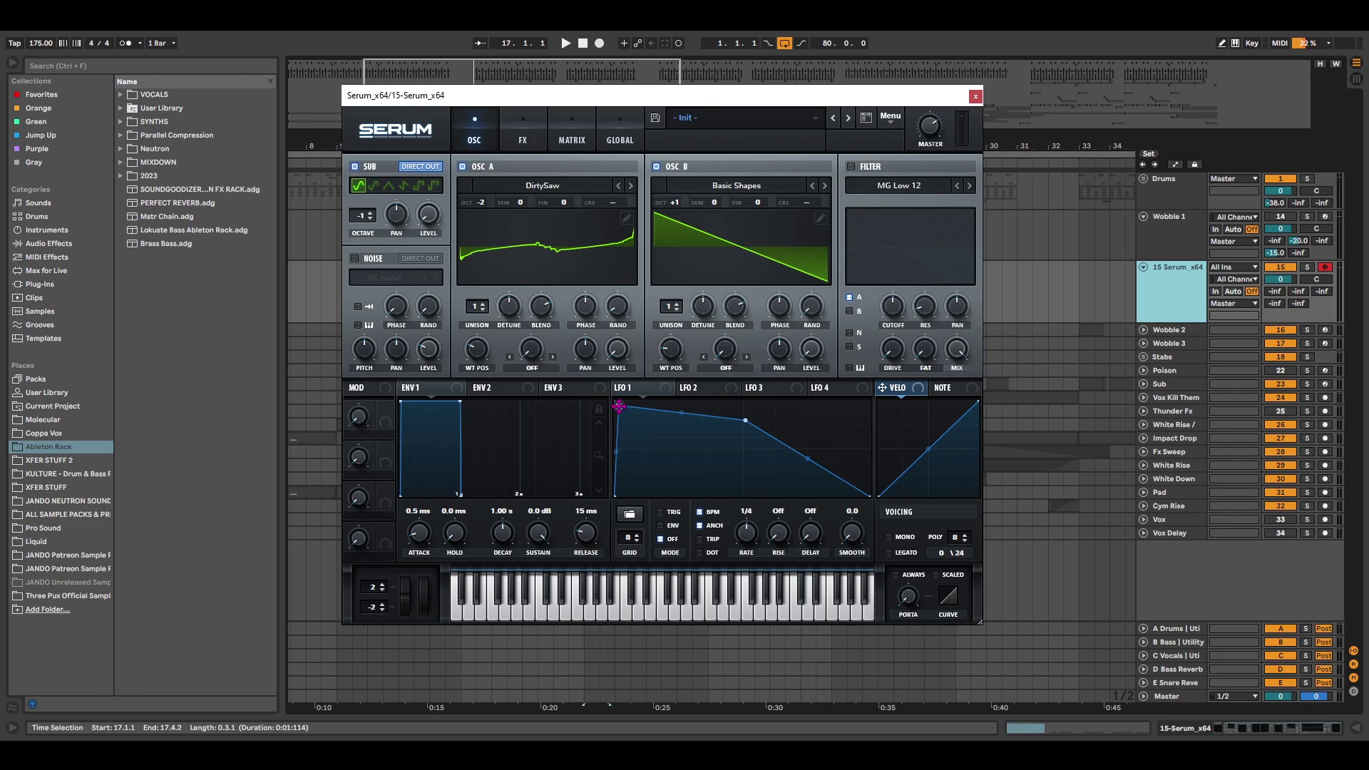
left_click_drag(618, 406, 617, 407)
Step: Set LFO 1 to a dotted 1/2 rate in Trig mode
left_click(701, 524)
left_click_drag(745, 533, 743, 557)
left_click(700, 554)
left_click_drag(755, 536, 757, 532)
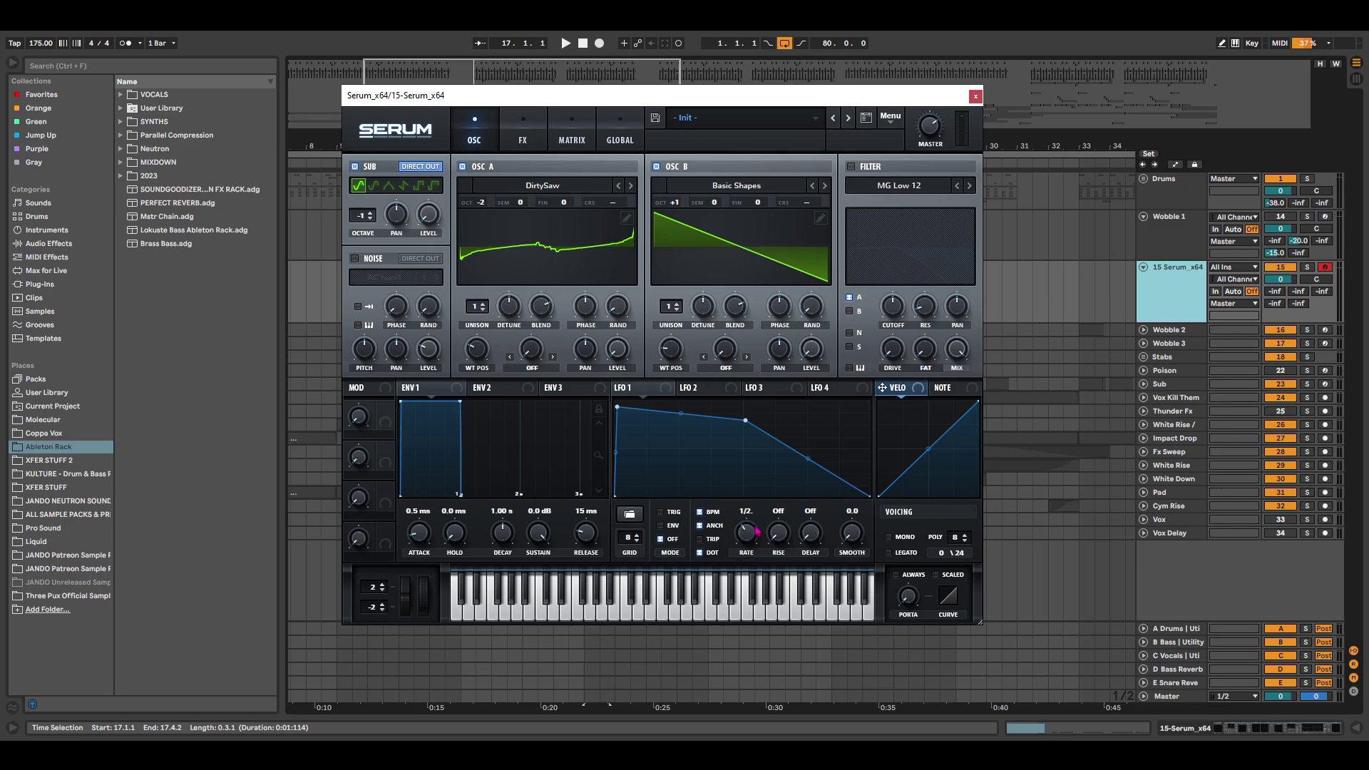
left_click(661, 513)
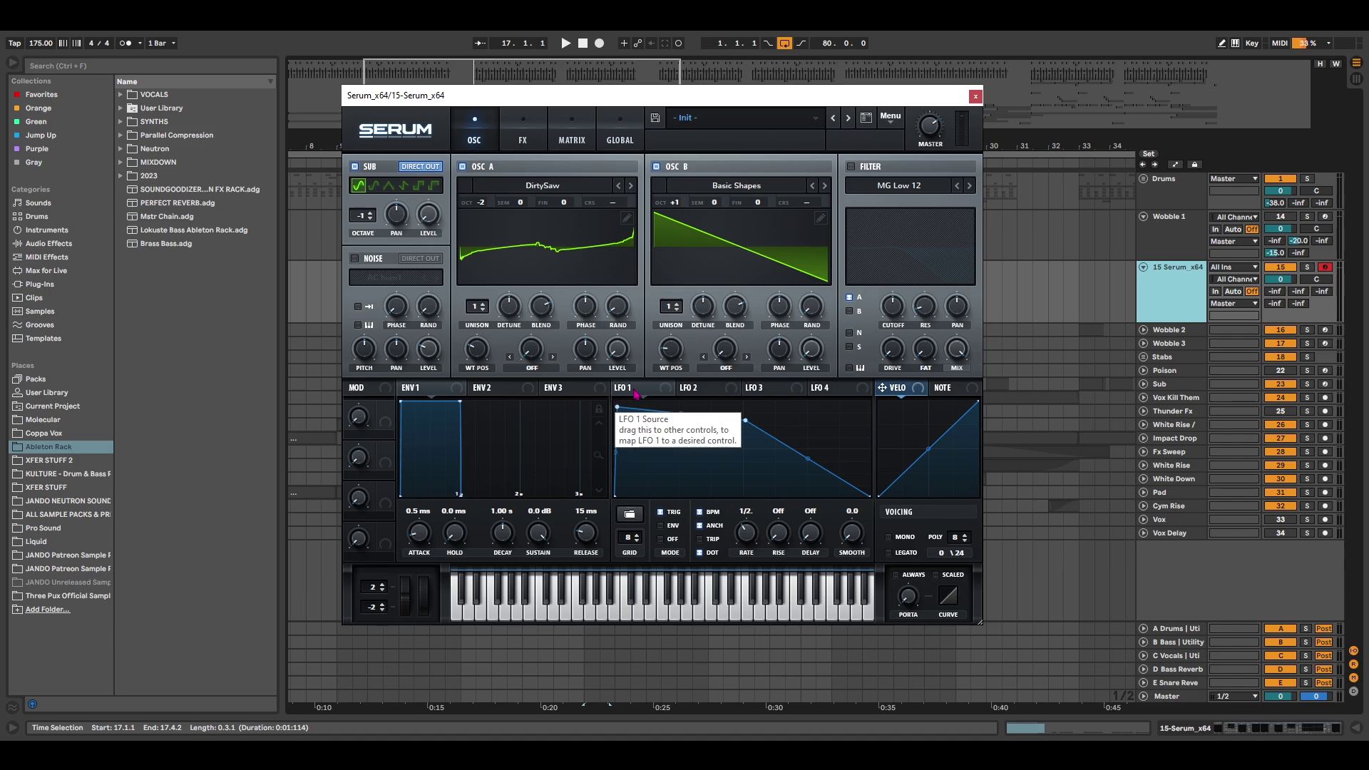
Step: Map LFO 1 to the level of oscillator A and the level of the sub oscillator
left_click_drag(644, 388, 618, 349)
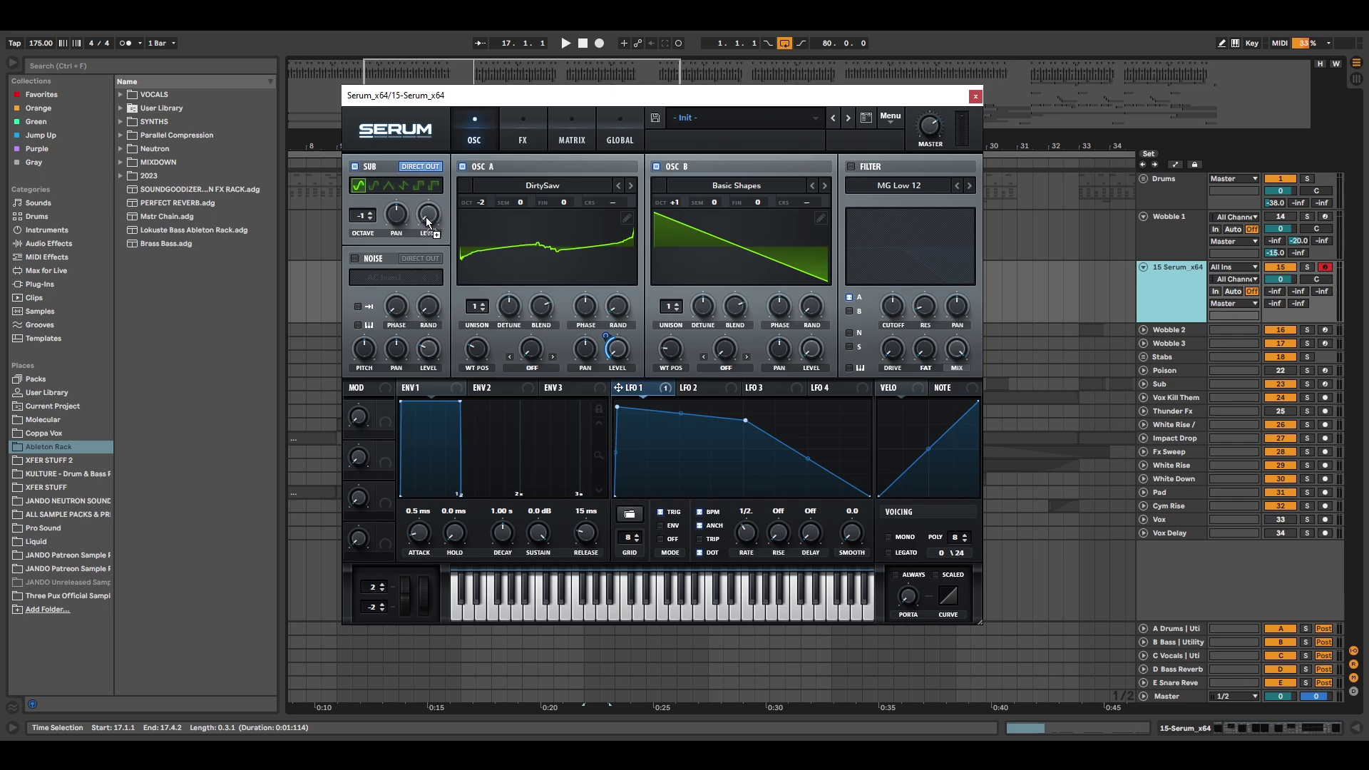
left_click_drag(426, 217, 427, 216)
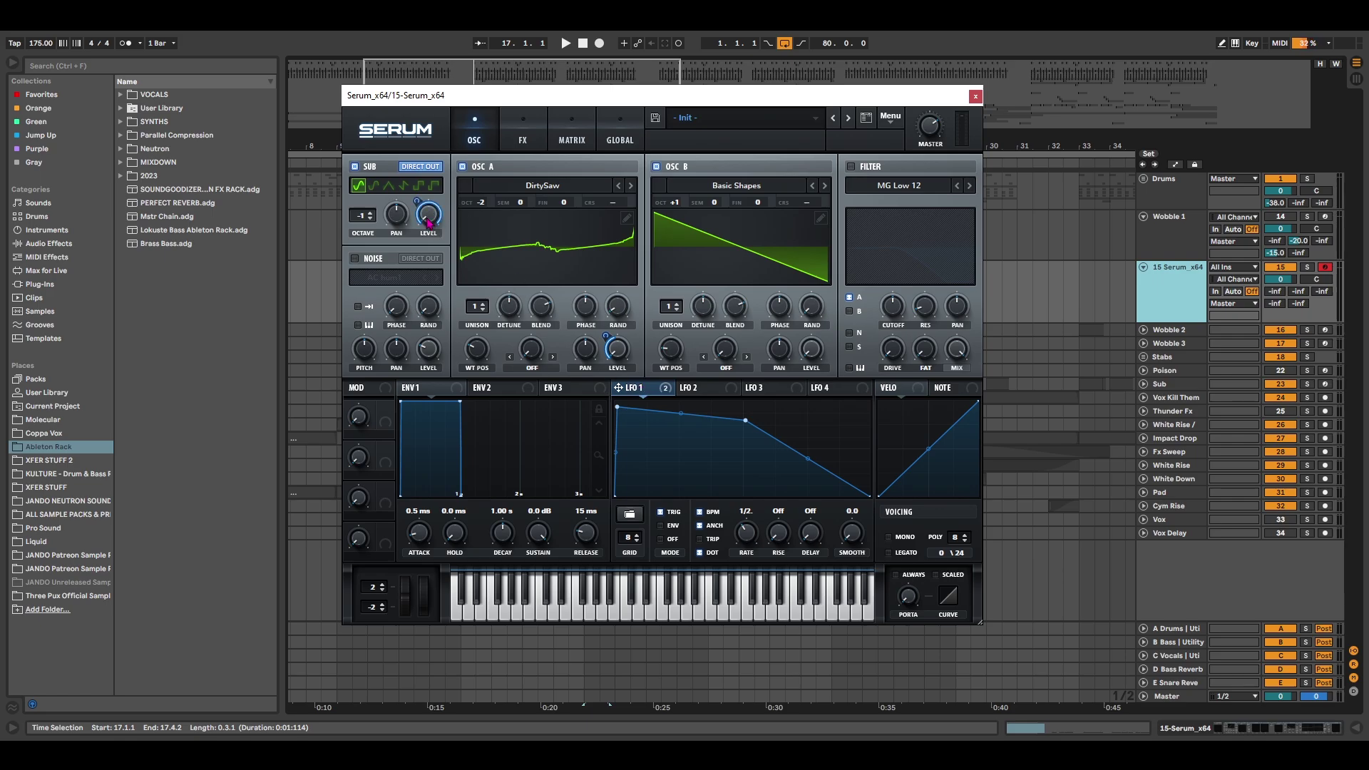
Step: Enable the filter and choose the Add Bass type from the Misc filters
left_click(851, 167)
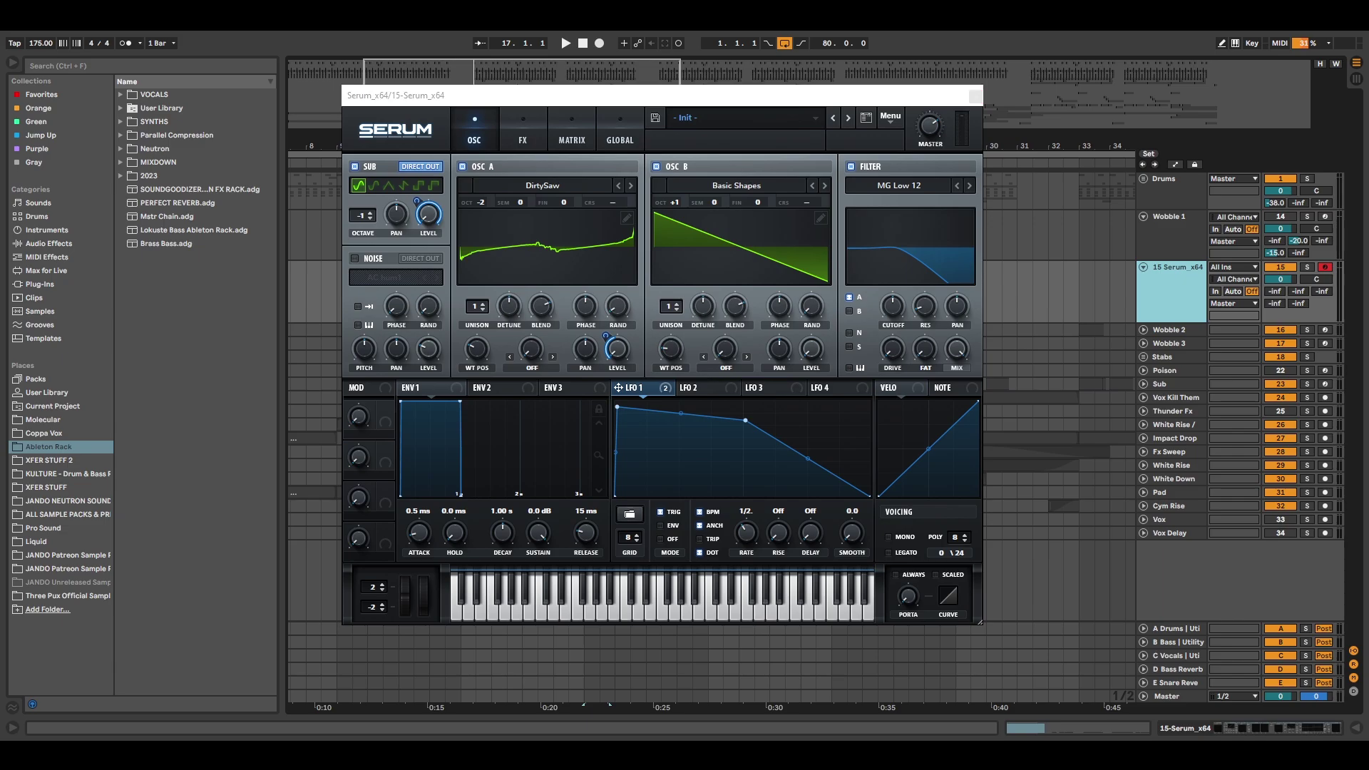
left_click(899, 185)
mouse_move(884, 249)
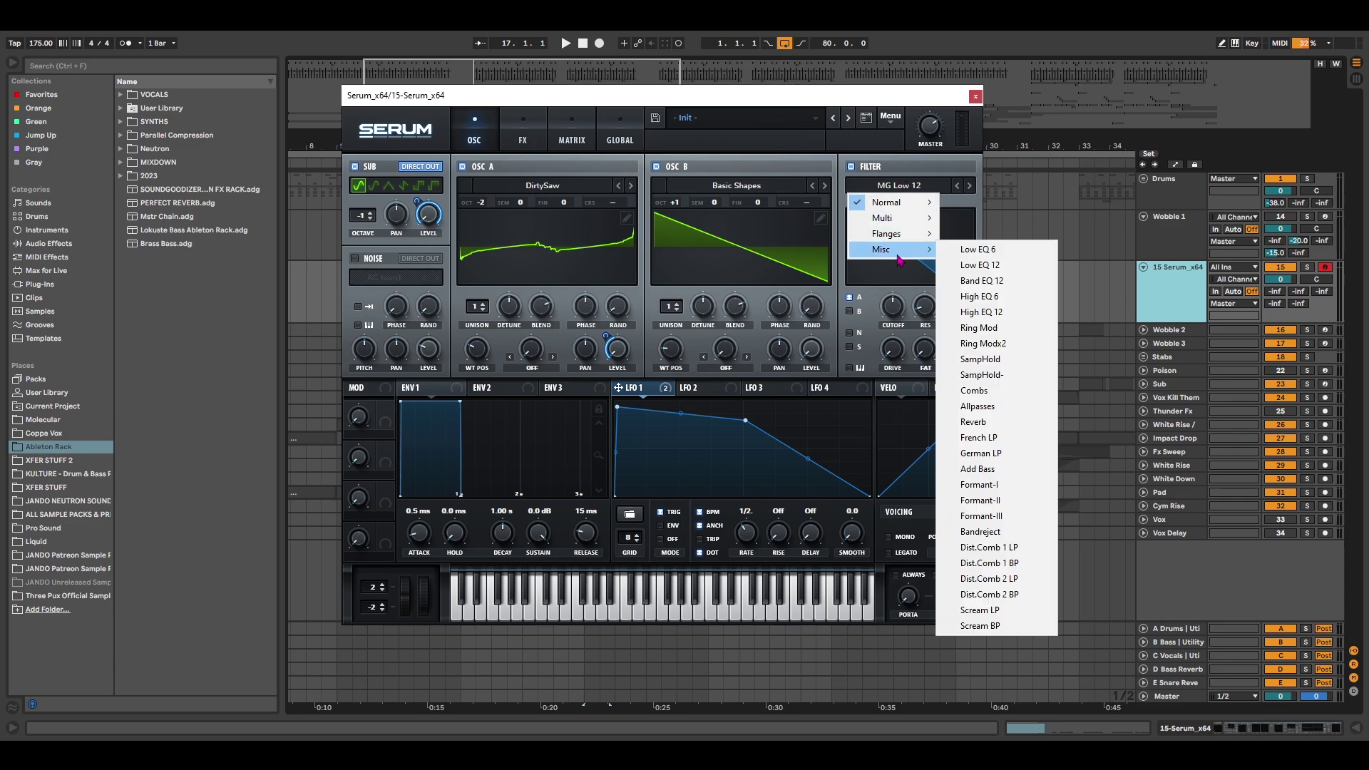
left_click(988, 470)
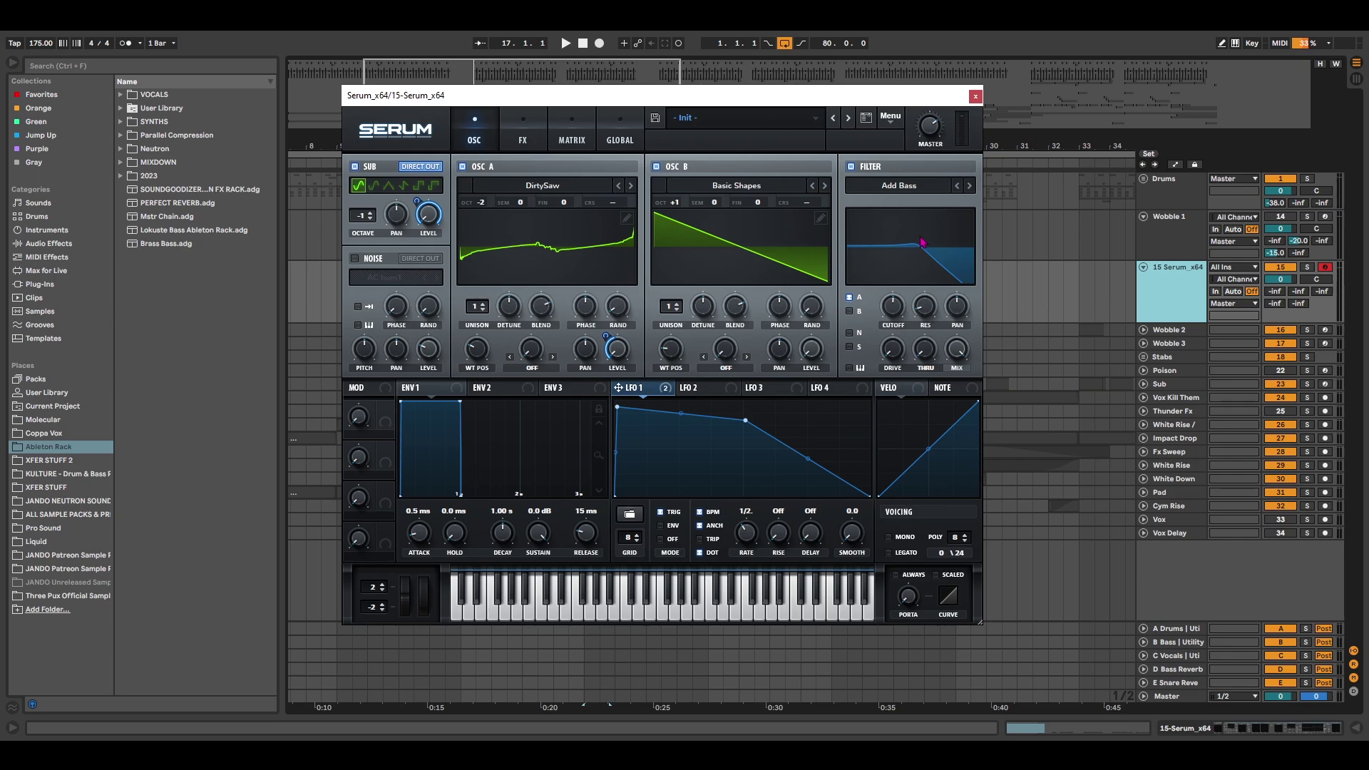
Step: Route oscillator B and the noise through the filter and turn on its key tracking
left_click(850, 311)
left_click(849, 332)
left_click(850, 369)
Step: Set the filter cutoff to 62 Hz, the resonance to about 61% and the drive to about 13%
left_click_drag(893, 308, 898, 370)
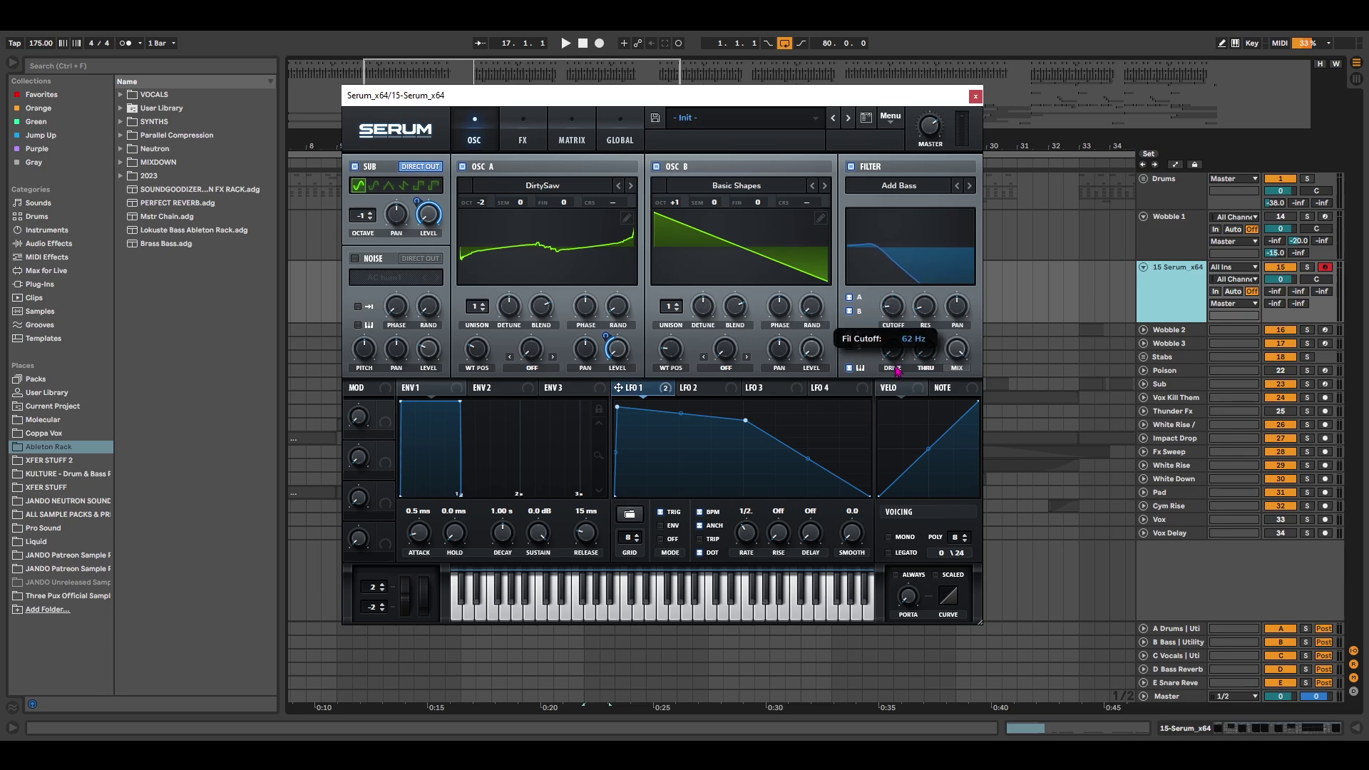
left_click_drag(925, 307, 959, 248)
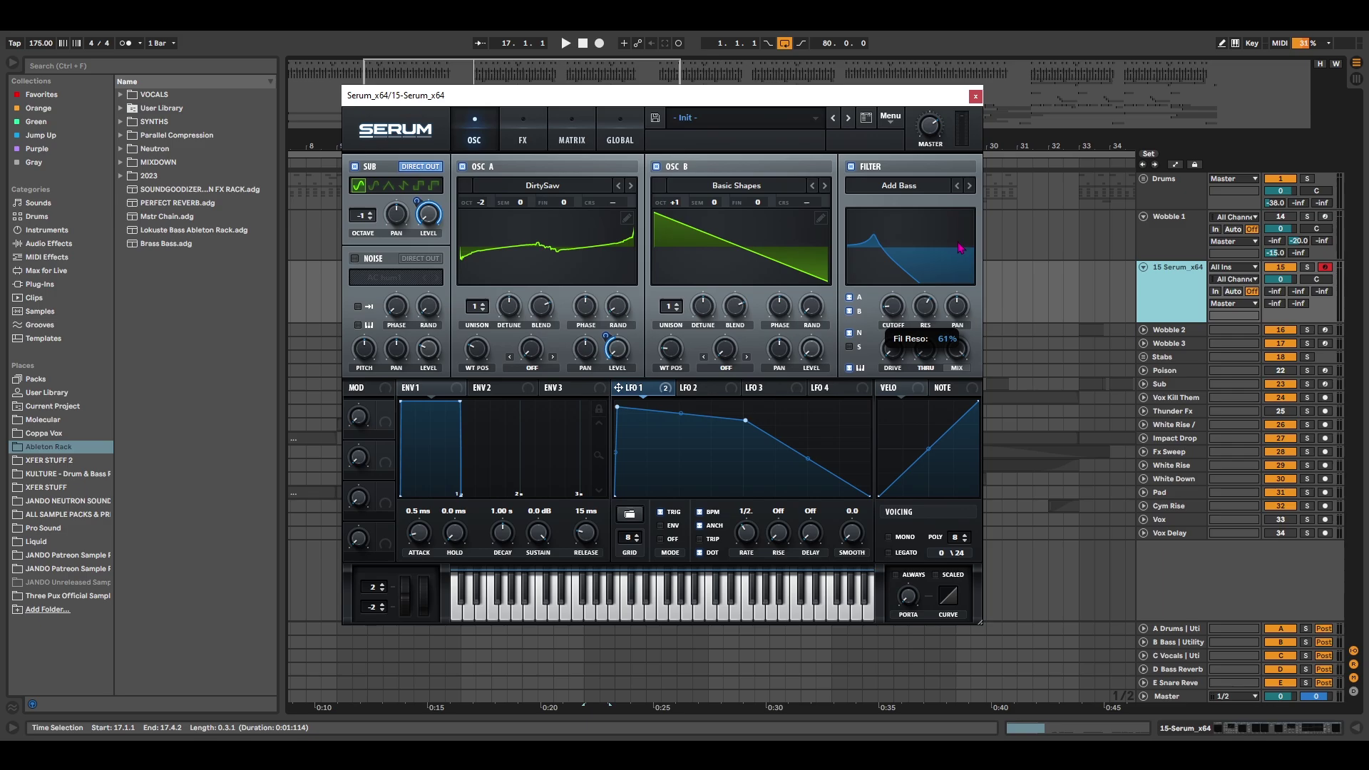
left_click_drag(960, 246, 960, 250)
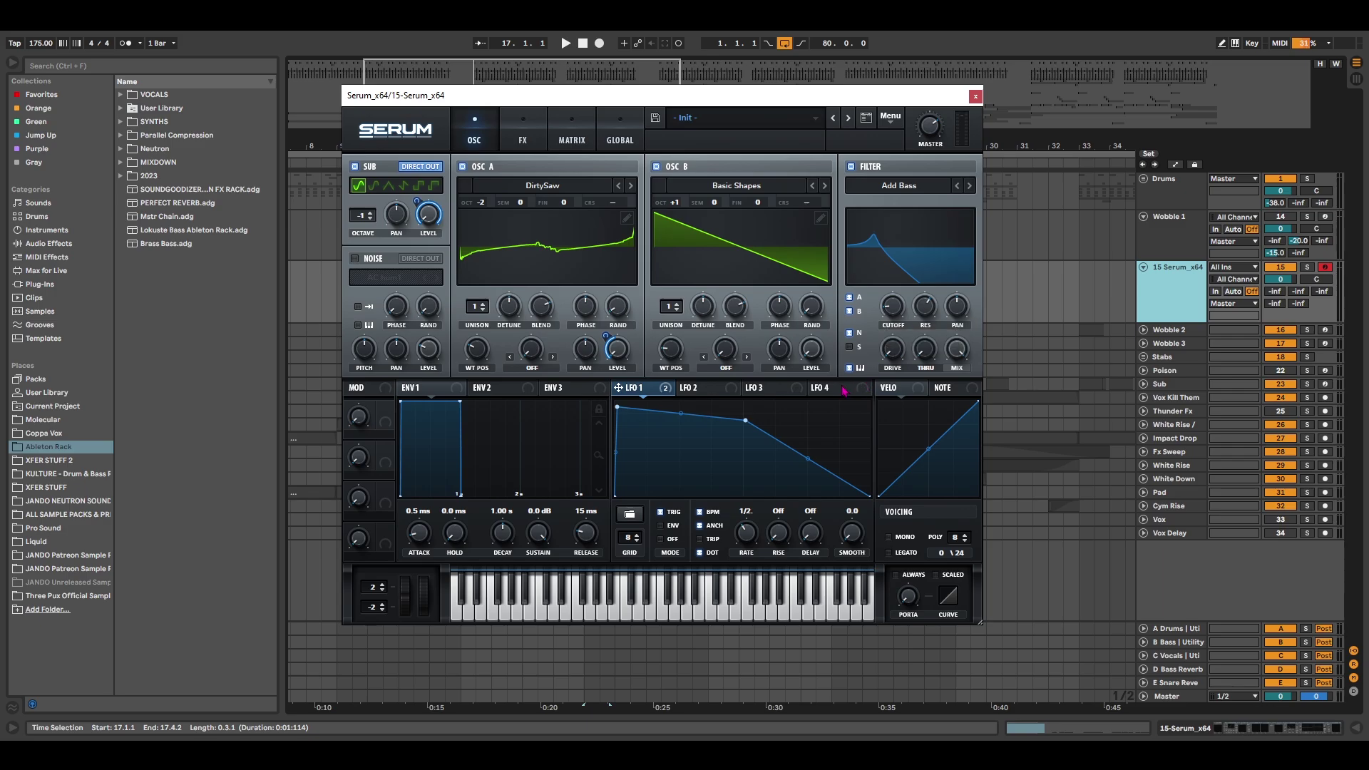
left_click_drag(892, 351, 903, 336)
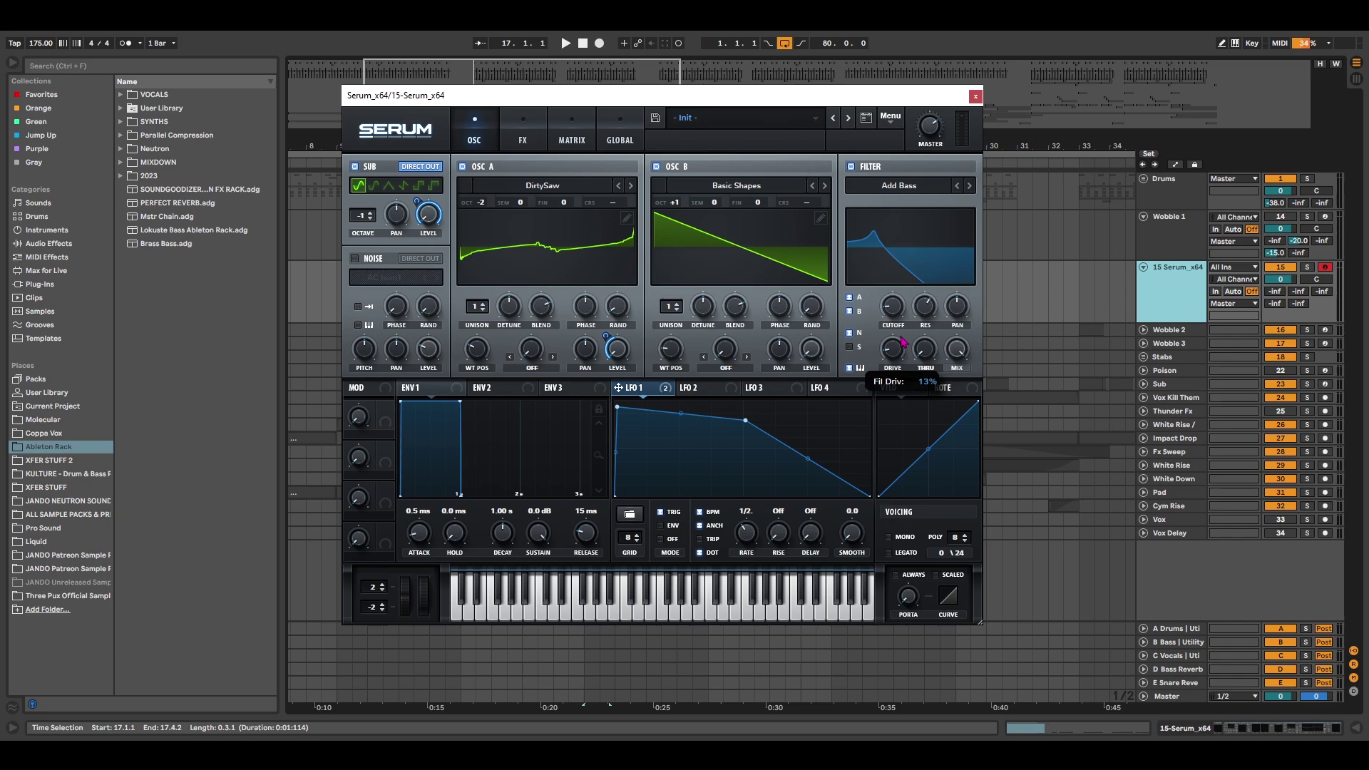
left_click_drag(902, 342, 903, 342)
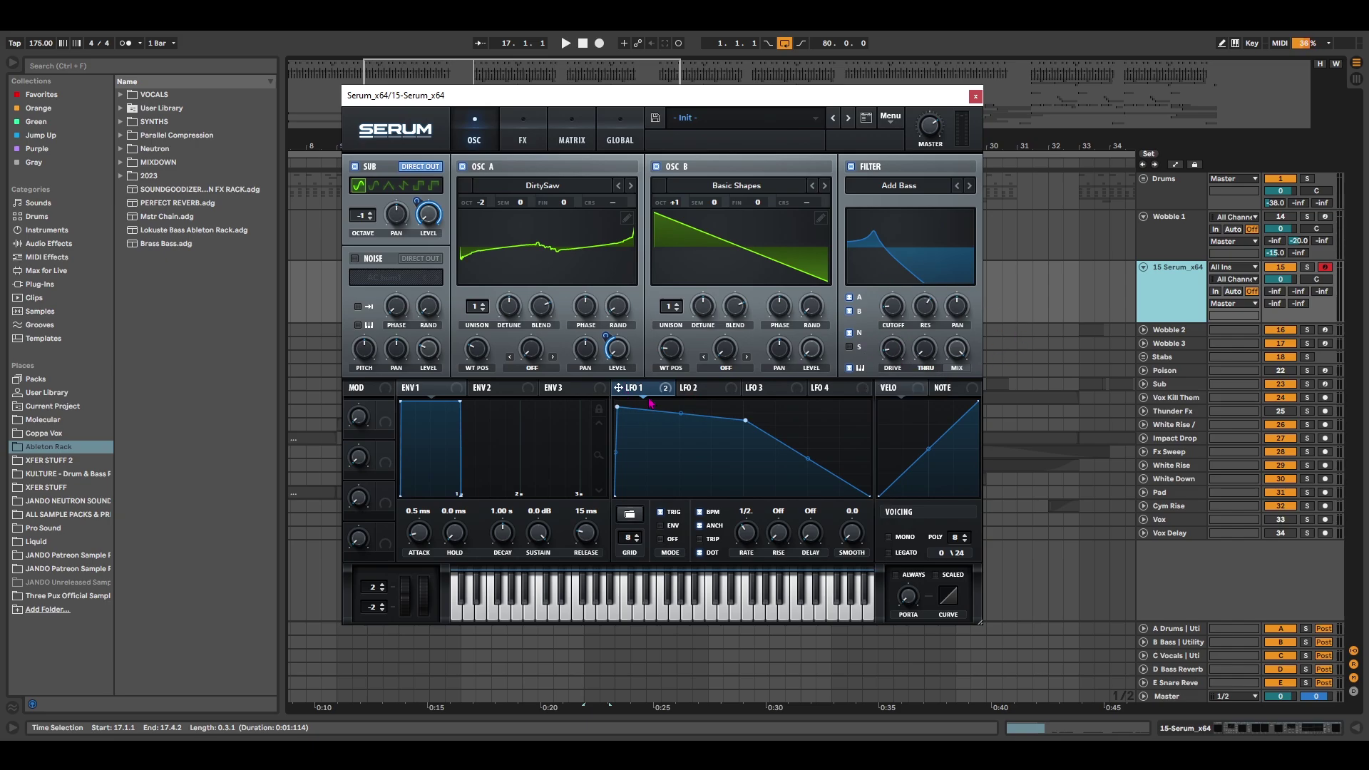
Step: Map LFO 1 to the filter's cutoff by about 6 and to its resonance, adjusting both modulation amounts
left_click_drag(651, 404, 881, 358)
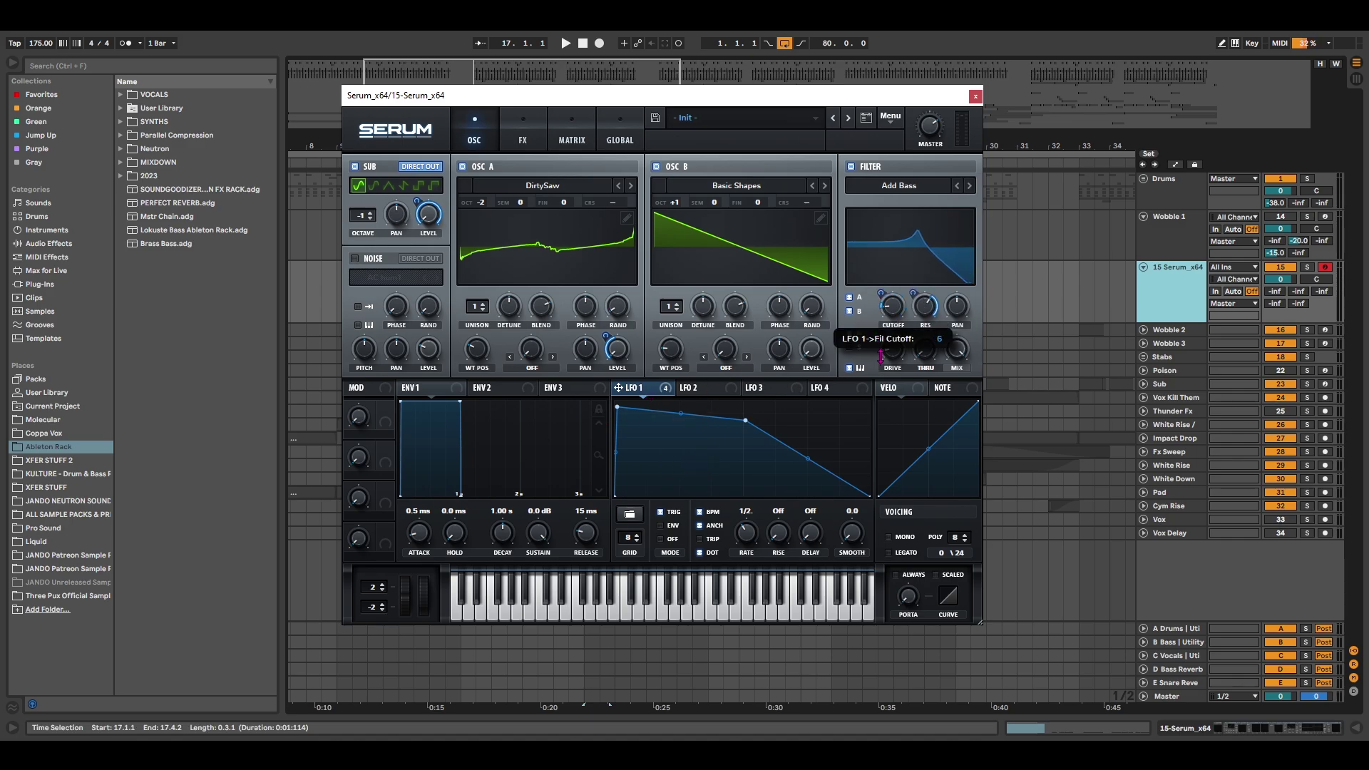
mouse_move(912, 293)
left_mouse_down()
mouse_move(912, 314)
mouse_move(912, 300)
left_mouse_up()
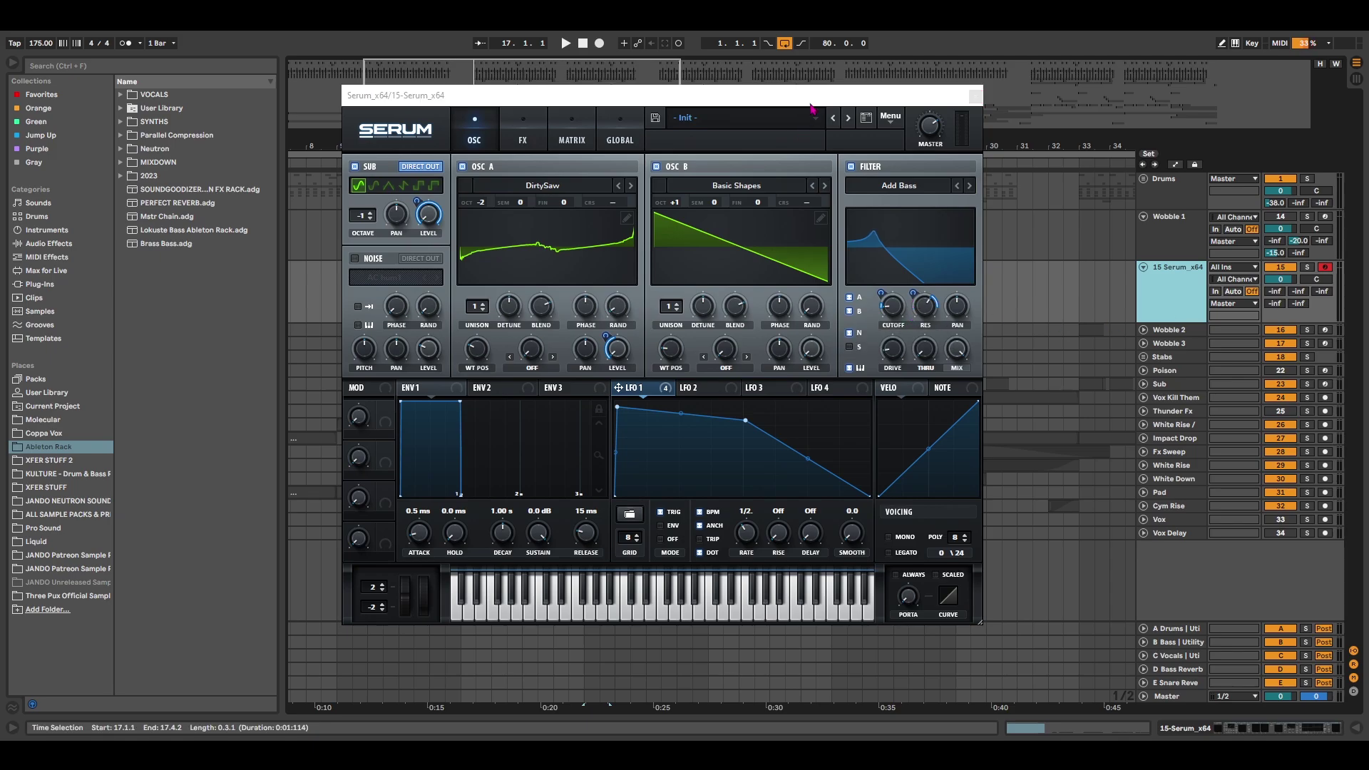
Step: Move the synth window slightly aside and play the bass pattern to audition the patch
left_click_drag(811, 99, 772, 126)
key("space")
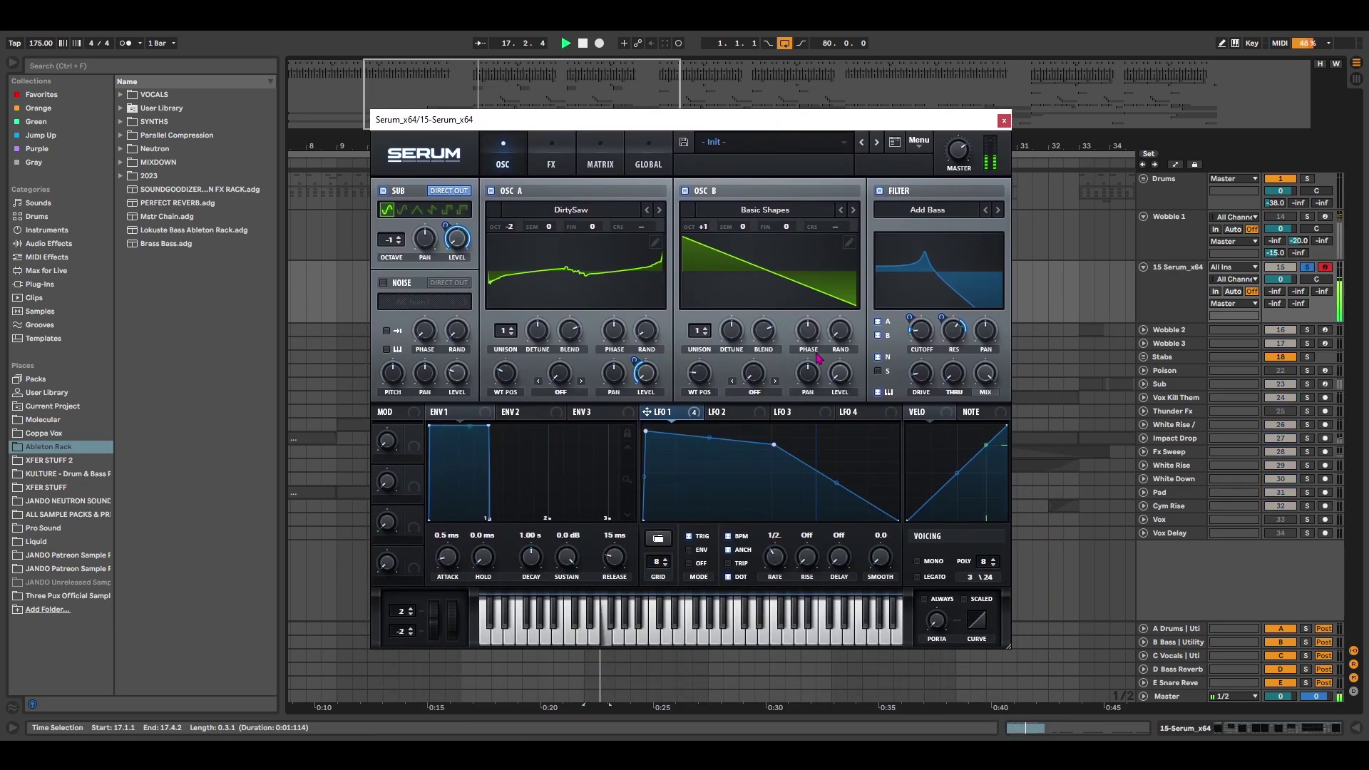
key("space")
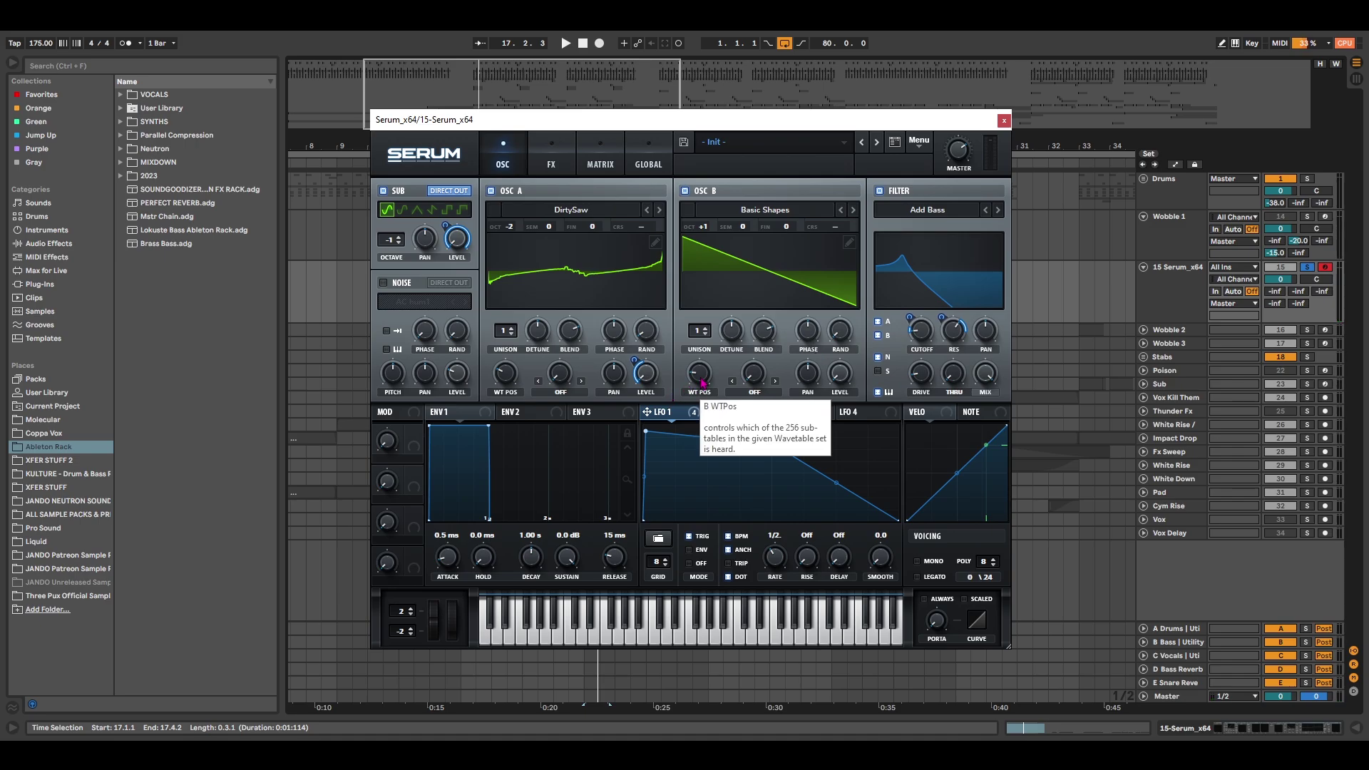
Step: Set oscillator A's warp mode to FM (From B) and assign Macro 1 to the warp amount
left_click(559, 392)
left_click(591, 325)
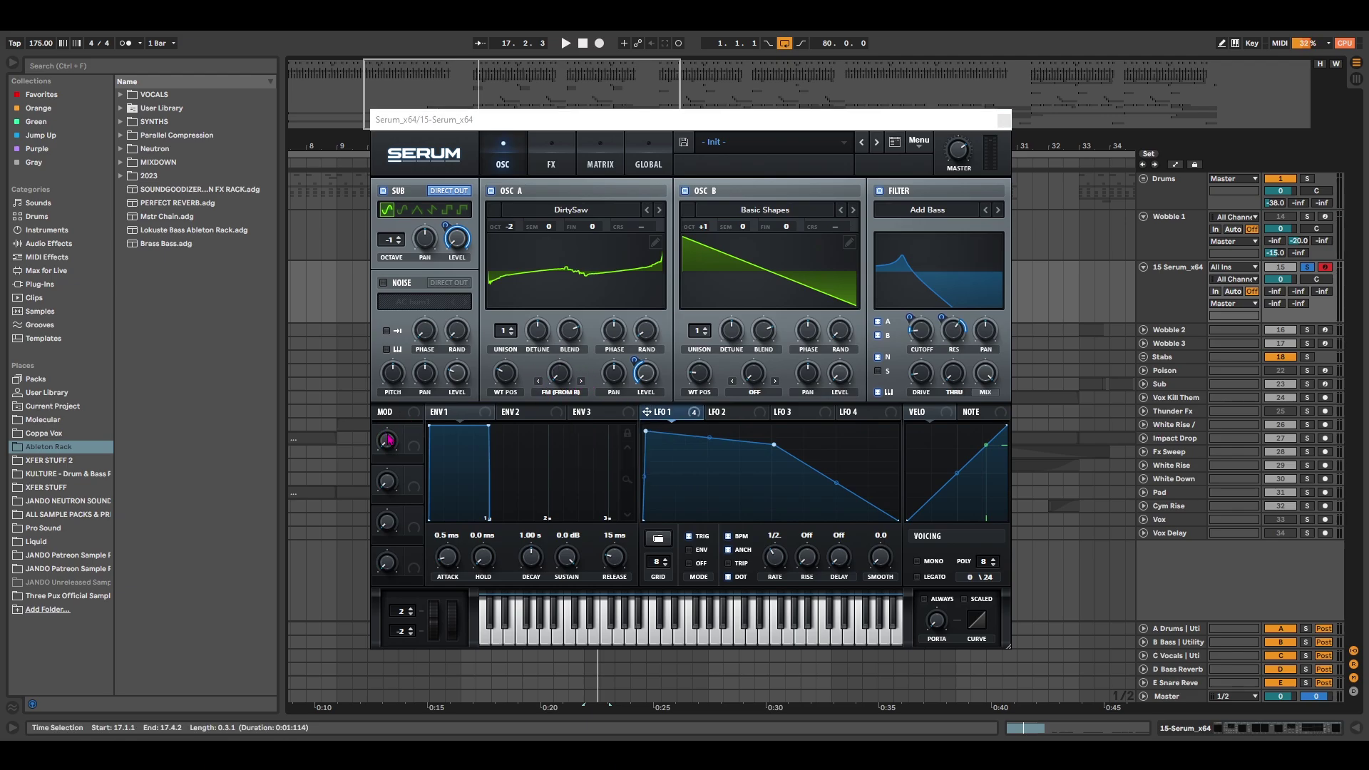
mouse_move(388, 439)
left_mouse_down()
mouse_move(397, 409)
mouse_move(393, 436)
left_mouse_up()
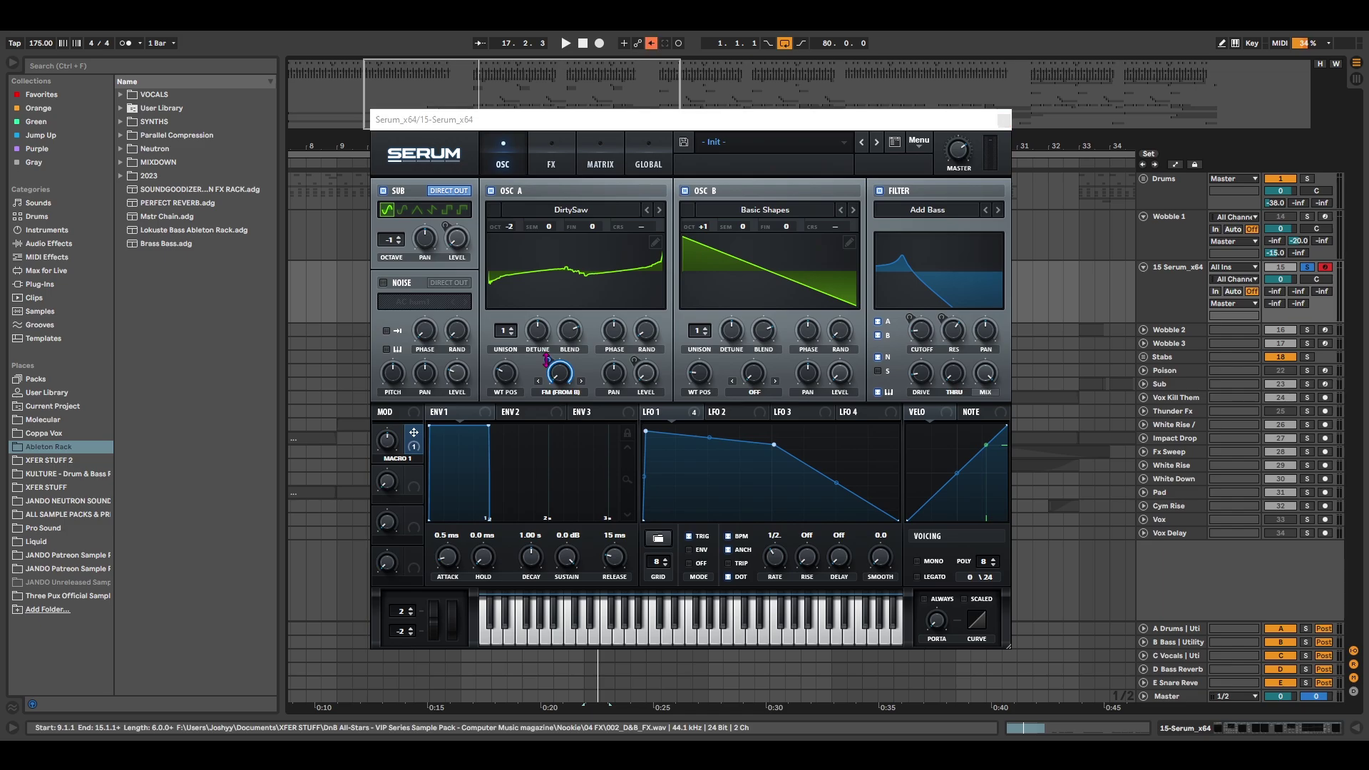
mouse_move(544, 368)
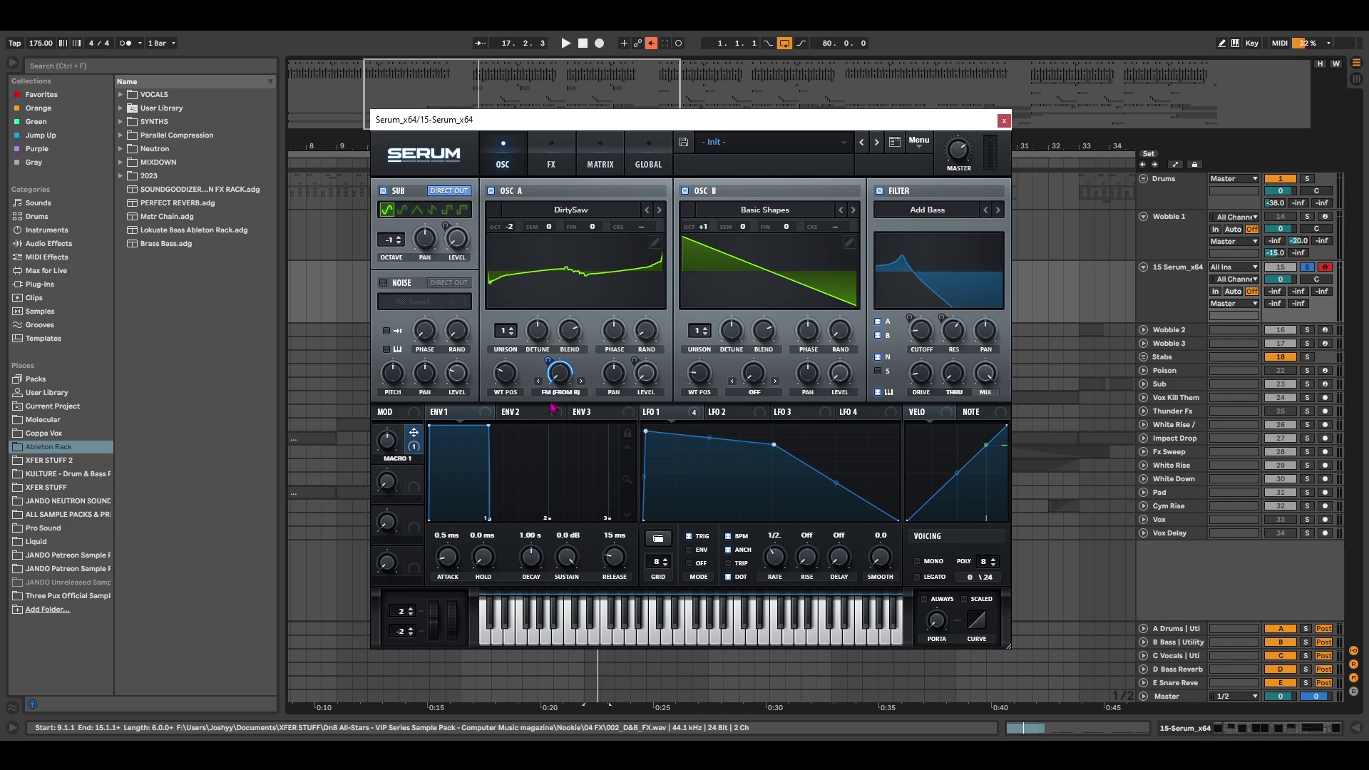
Step: Play the bass pattern to hear the patch with the macro-controlled FM warp
key("space")
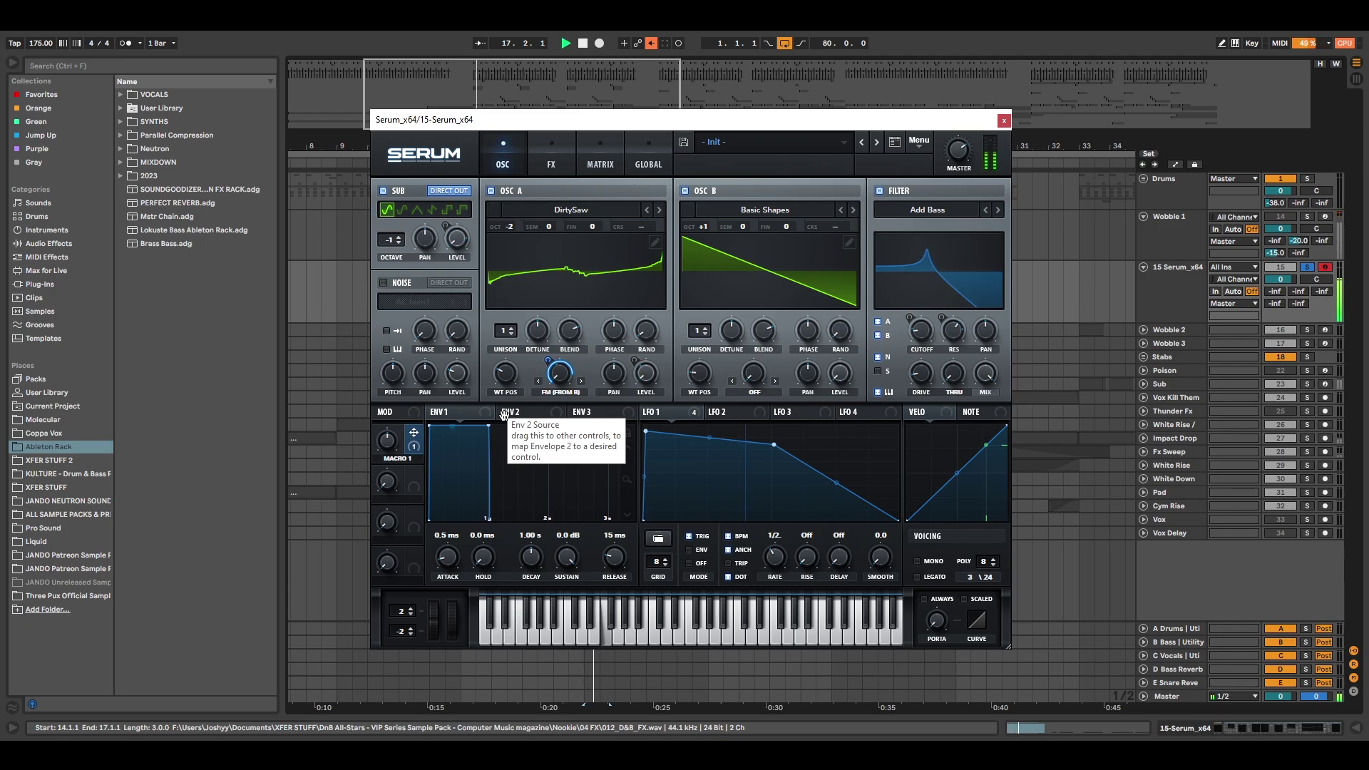
key("space")
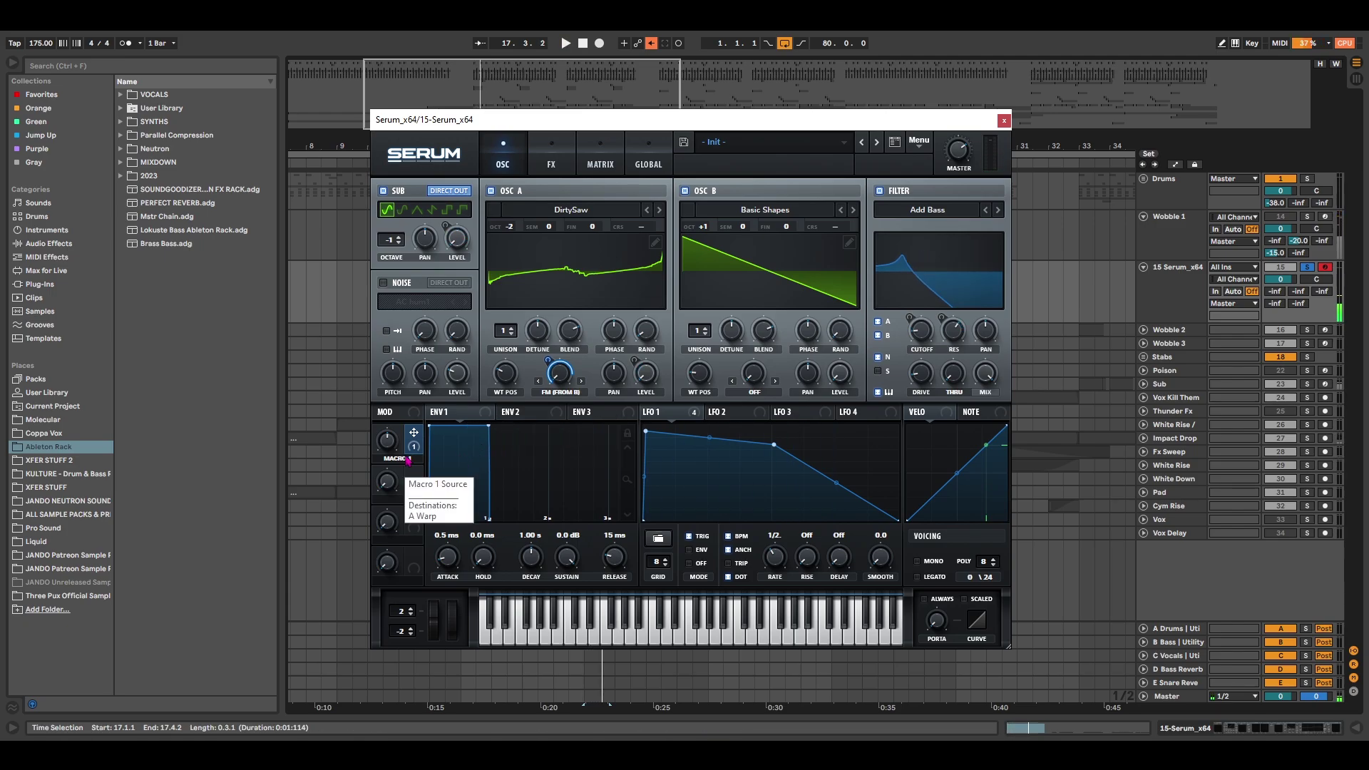
mouse_move(410, 457)
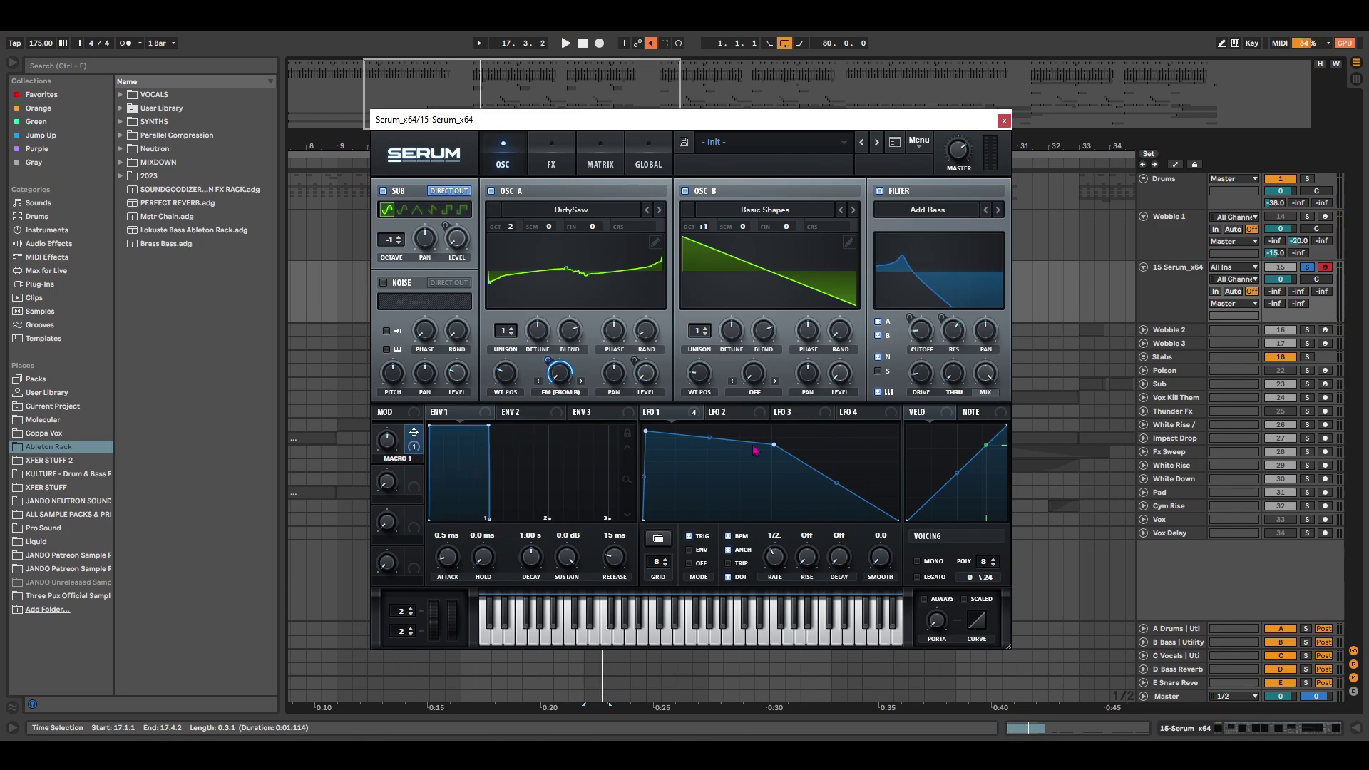
Step: Map LFO 2 to oscillator A's level with a modulation amount of about 70
left_click(716, 413)
left_click_drag(715, 412, 646, 376)
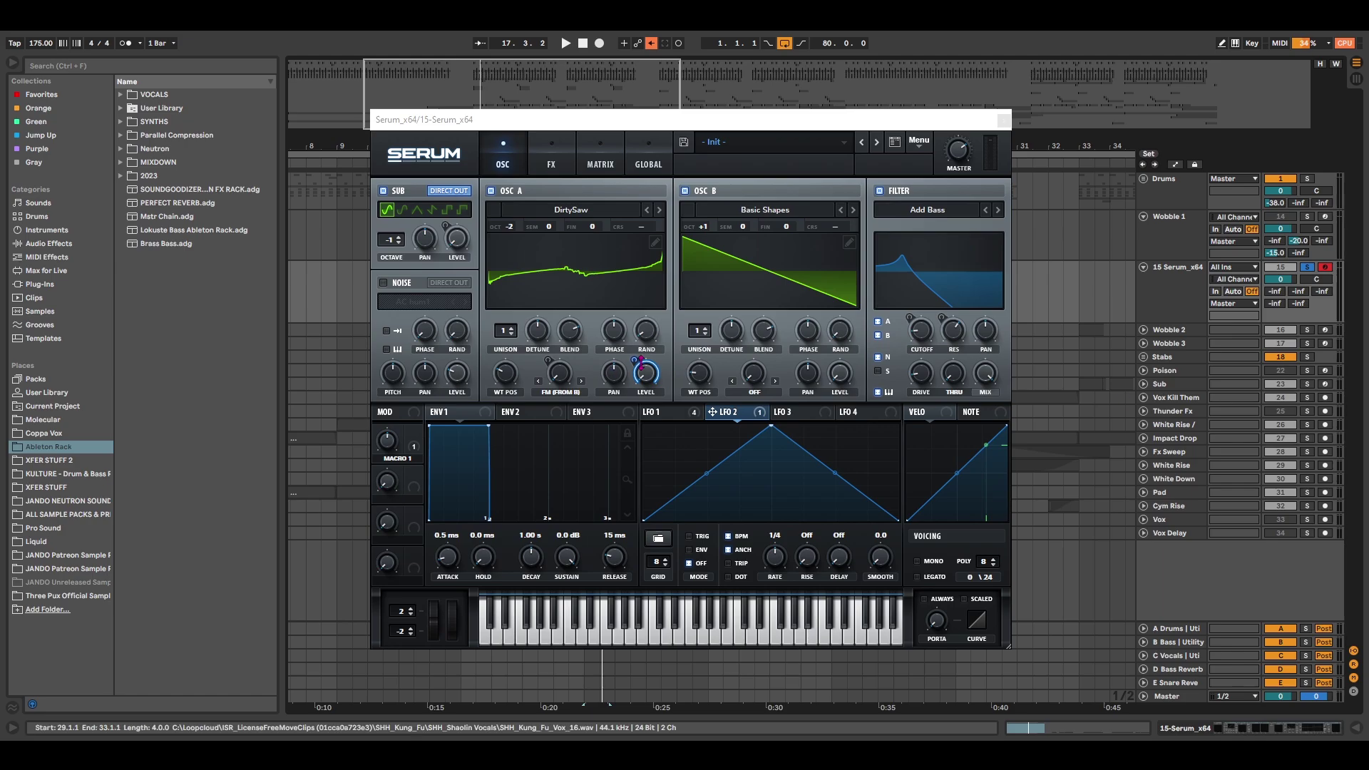
mouse_move(633, 370)
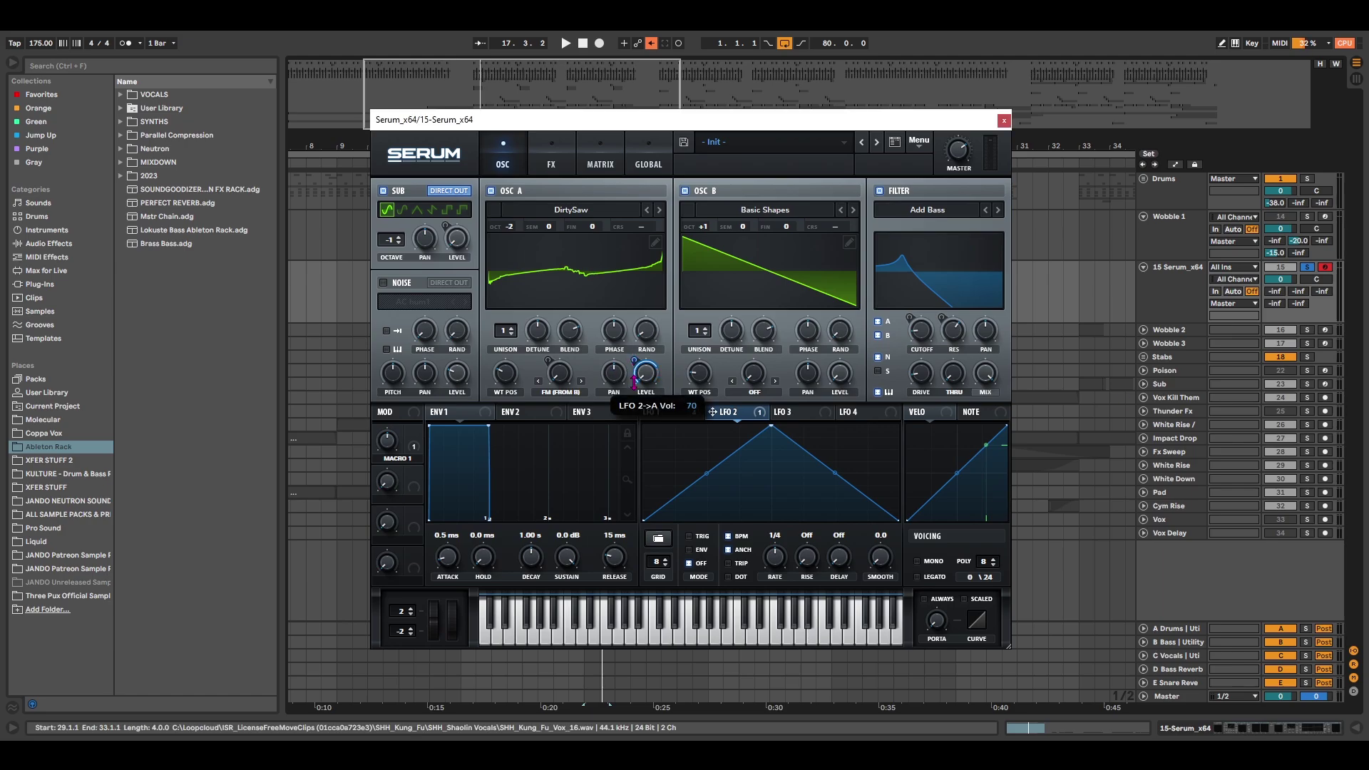
Step: Set LFO 2 to Trig mode at a 1/16 rate, lower its peak to about half height and audition the patch
left_click(698, 537)
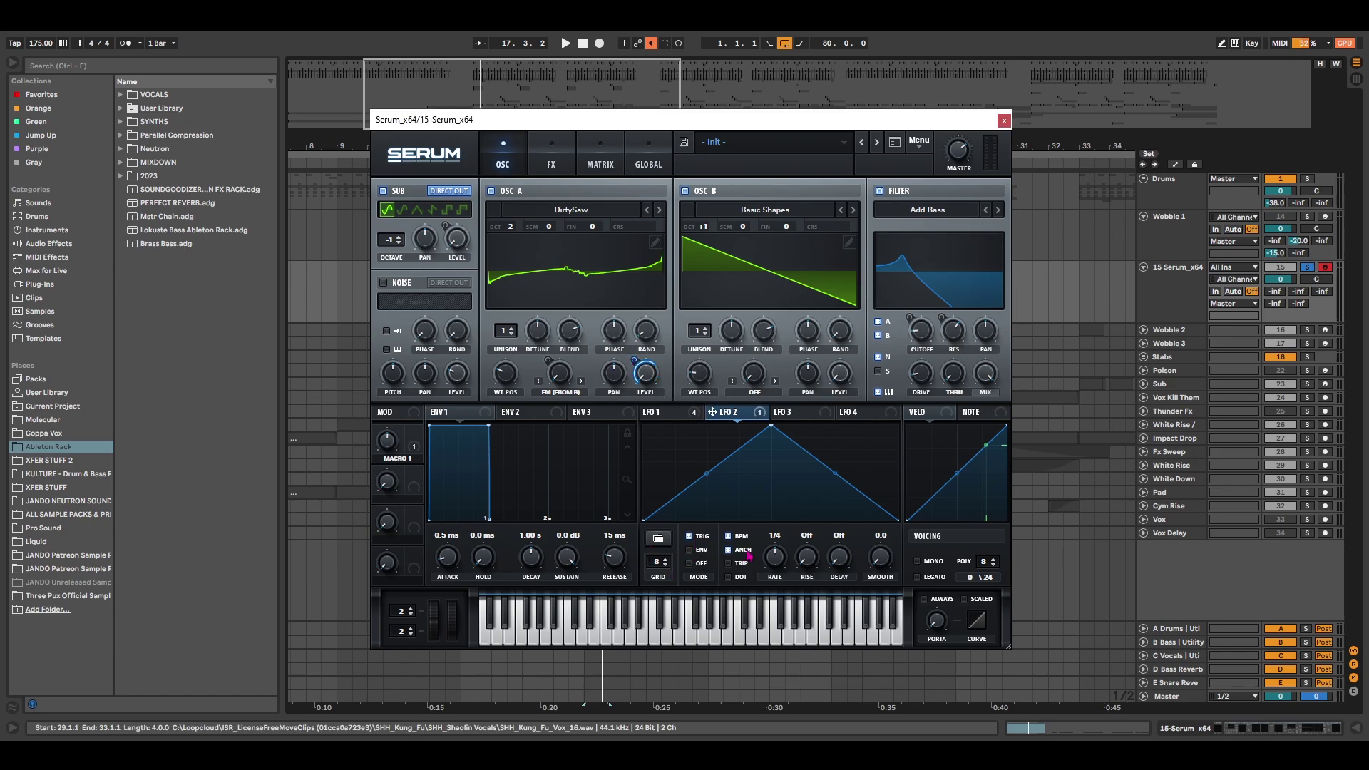
left_click_drag(785, 567, 788, 551)
left_click_drag(766, 430, 772, 473)
key("space")
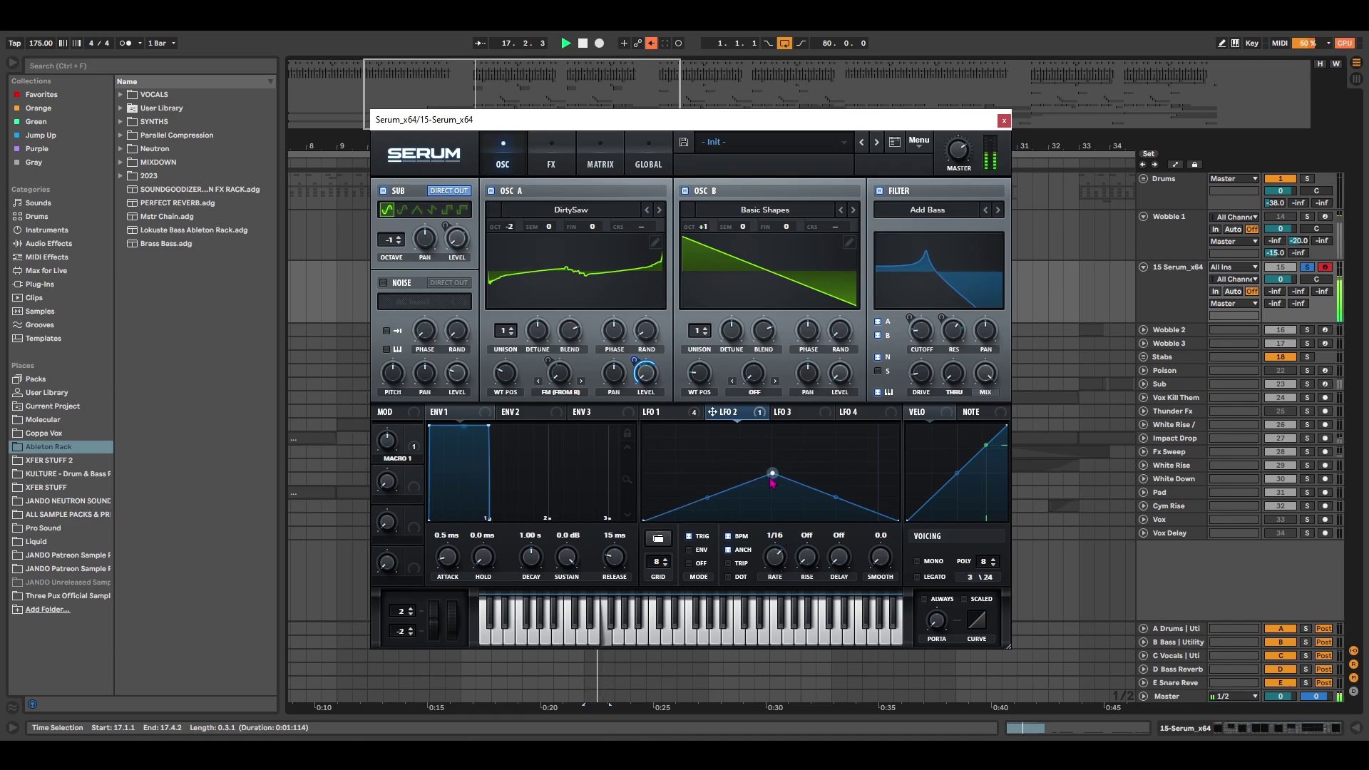
key("space")
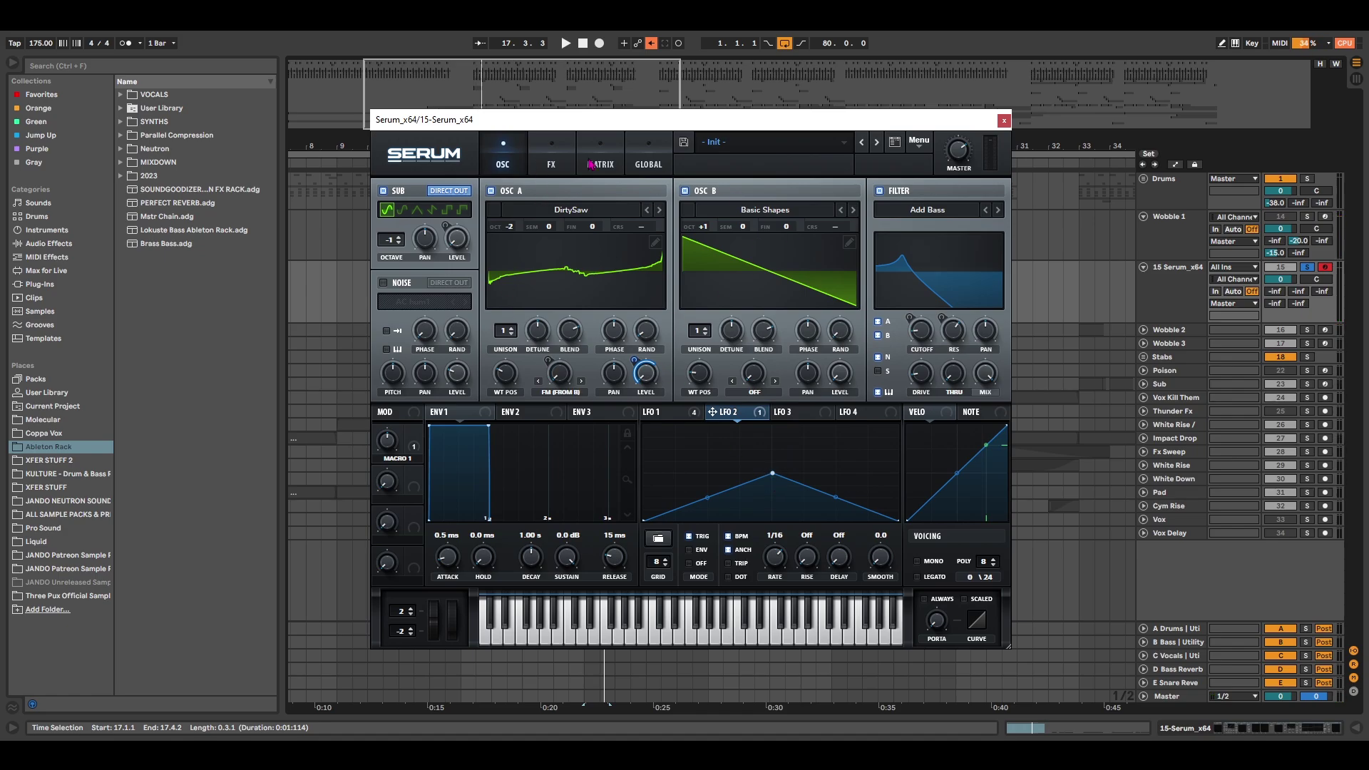
Step: Enable the Distortion, EQ, Hyper/Dimension, Filter and Compressor effects, in that order
left_click(551, 154)
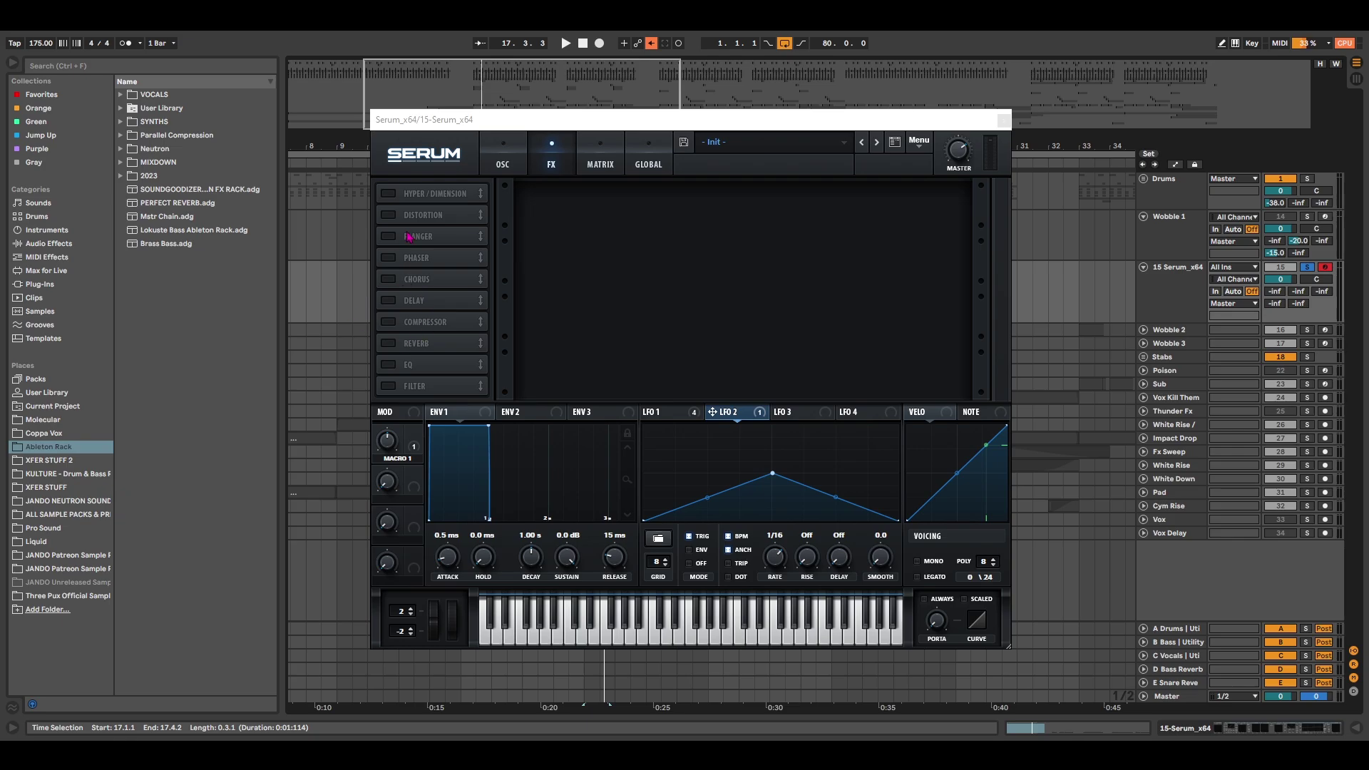
left_click(389, 215)
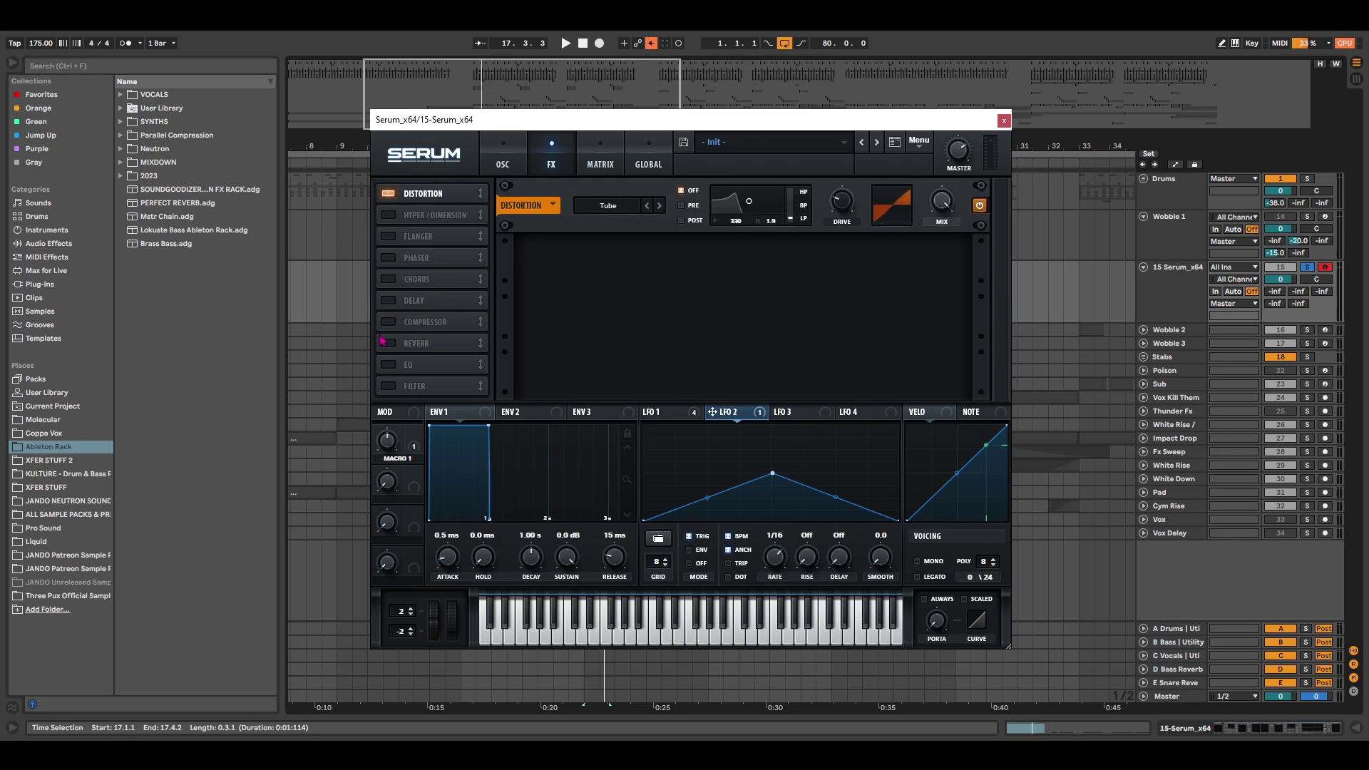
left_click(388, 364)
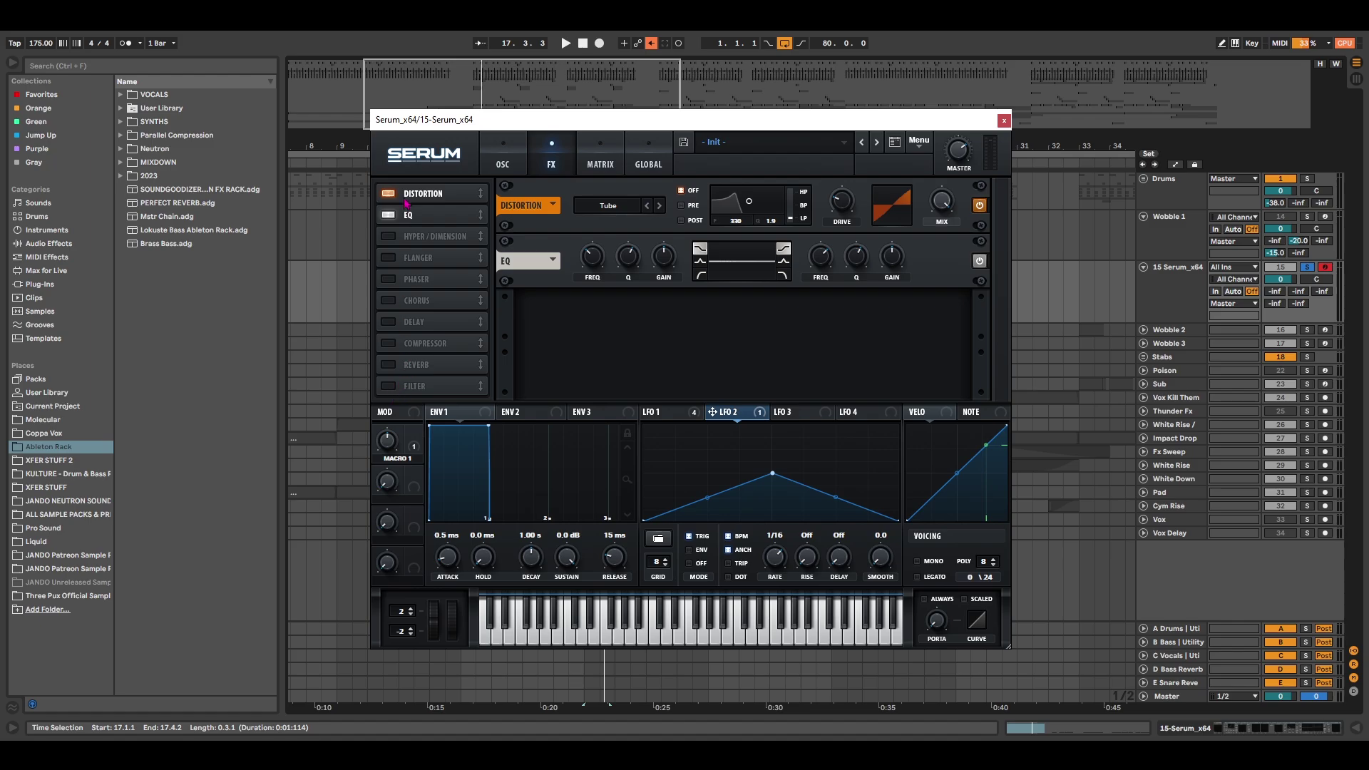
left_click(388, 236)
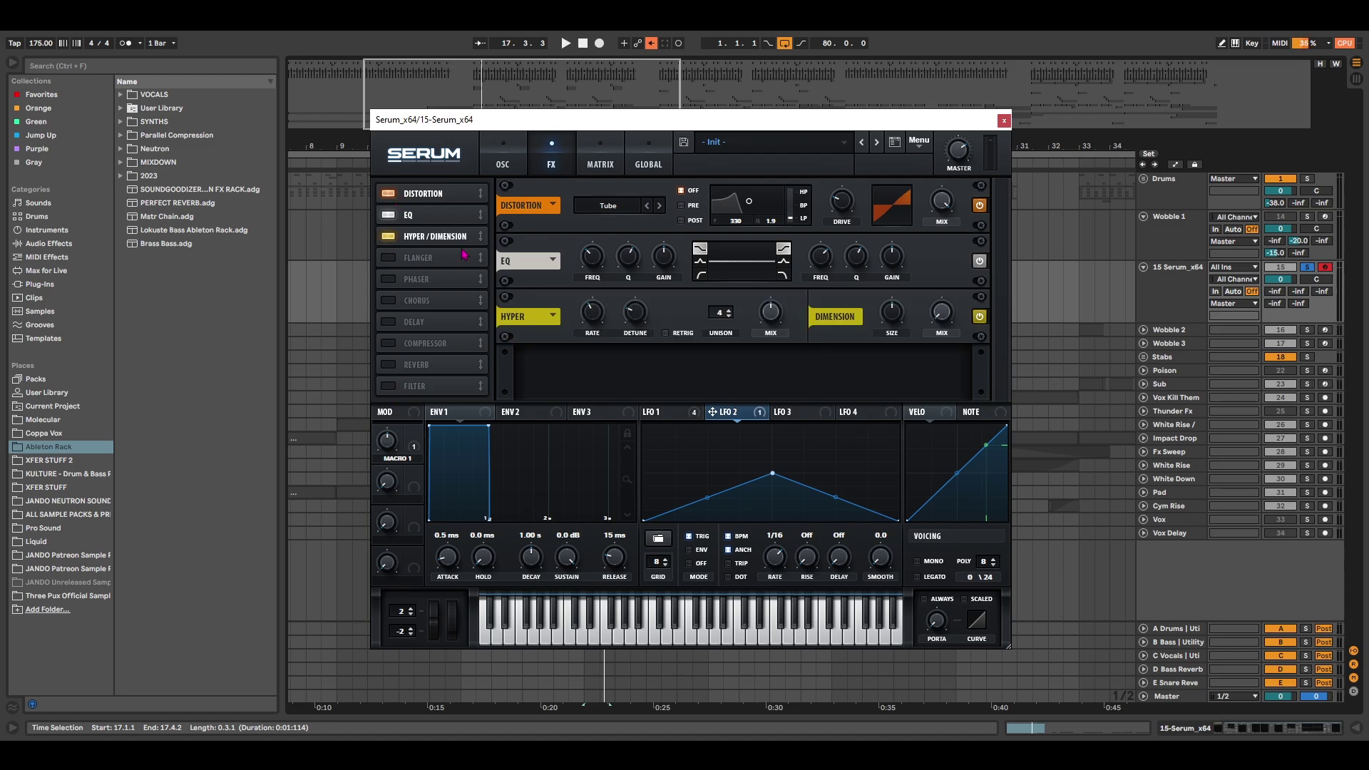
left_click(389, 385)
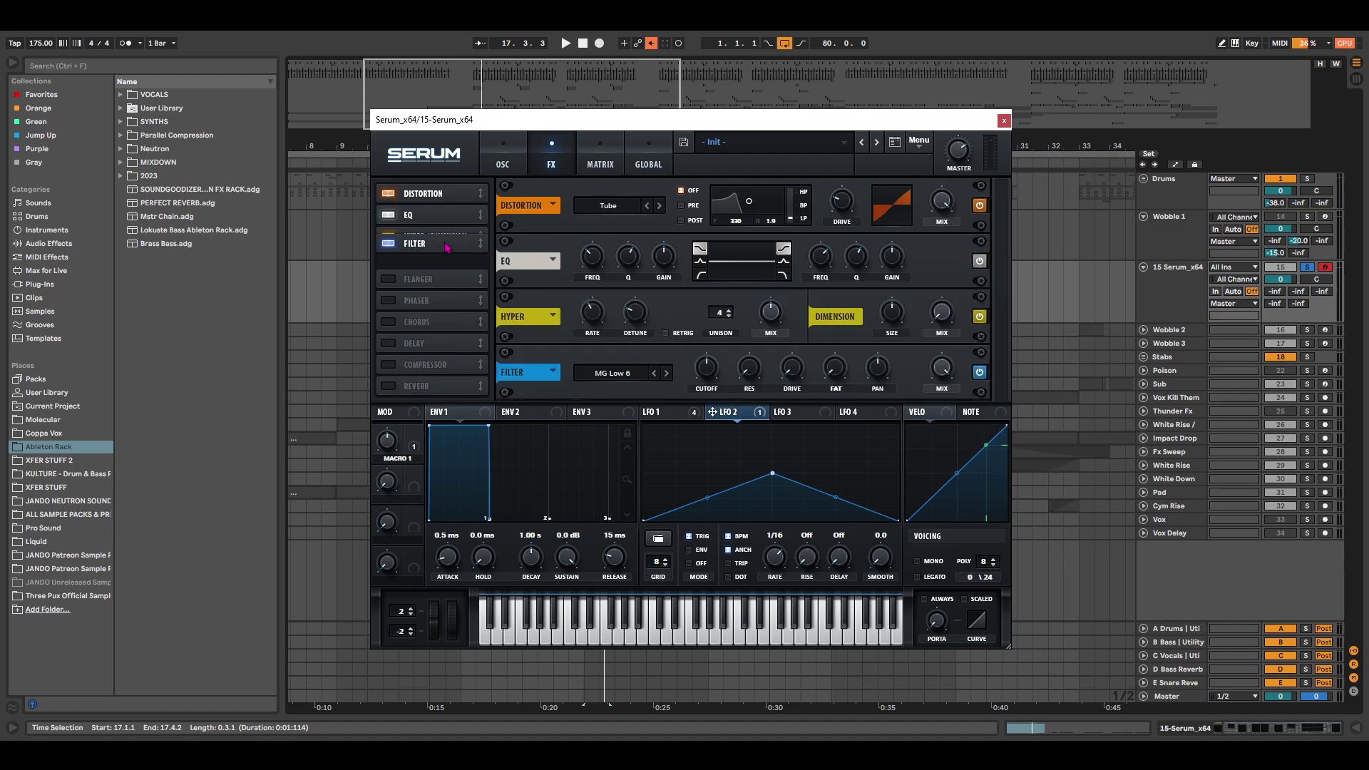
left_click(428, 365)
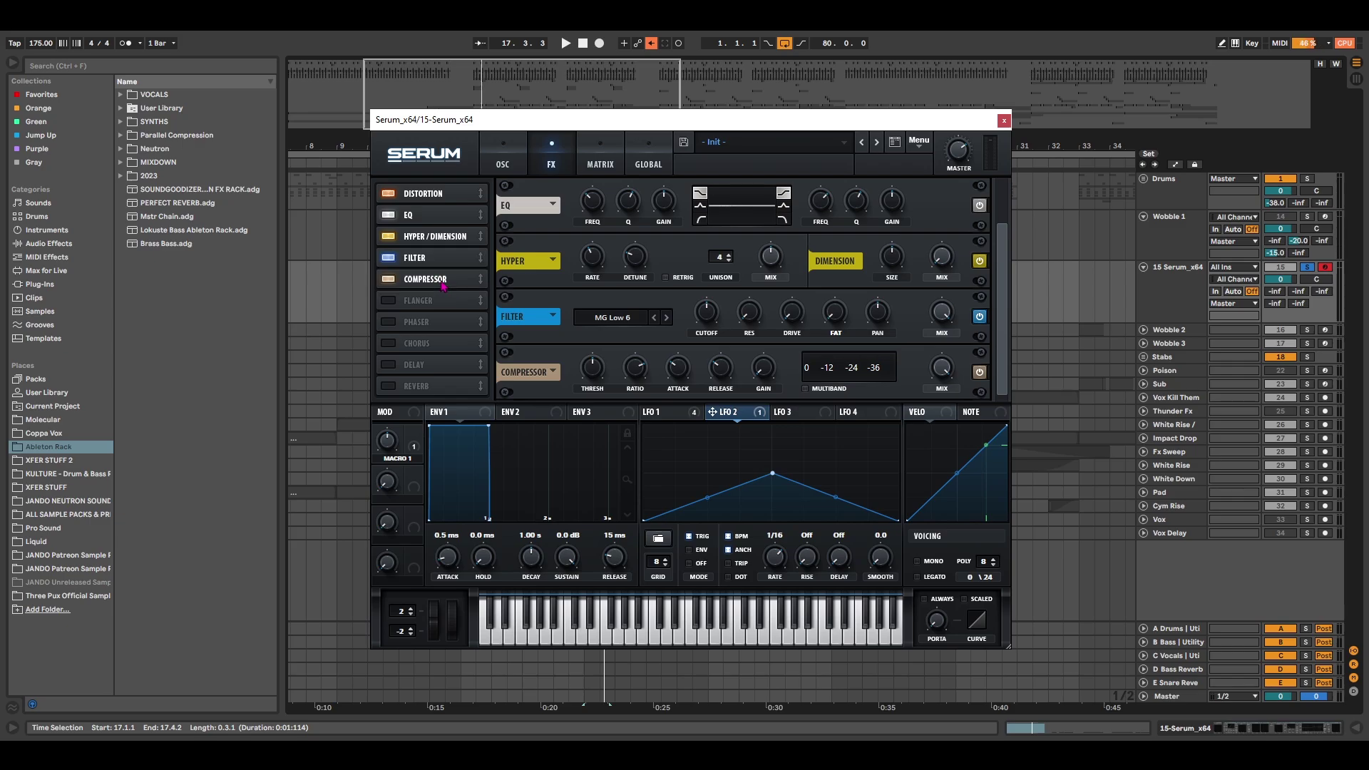
Step: Map LFO 1 to the Distortion effect's drive
left_click(437, 197)
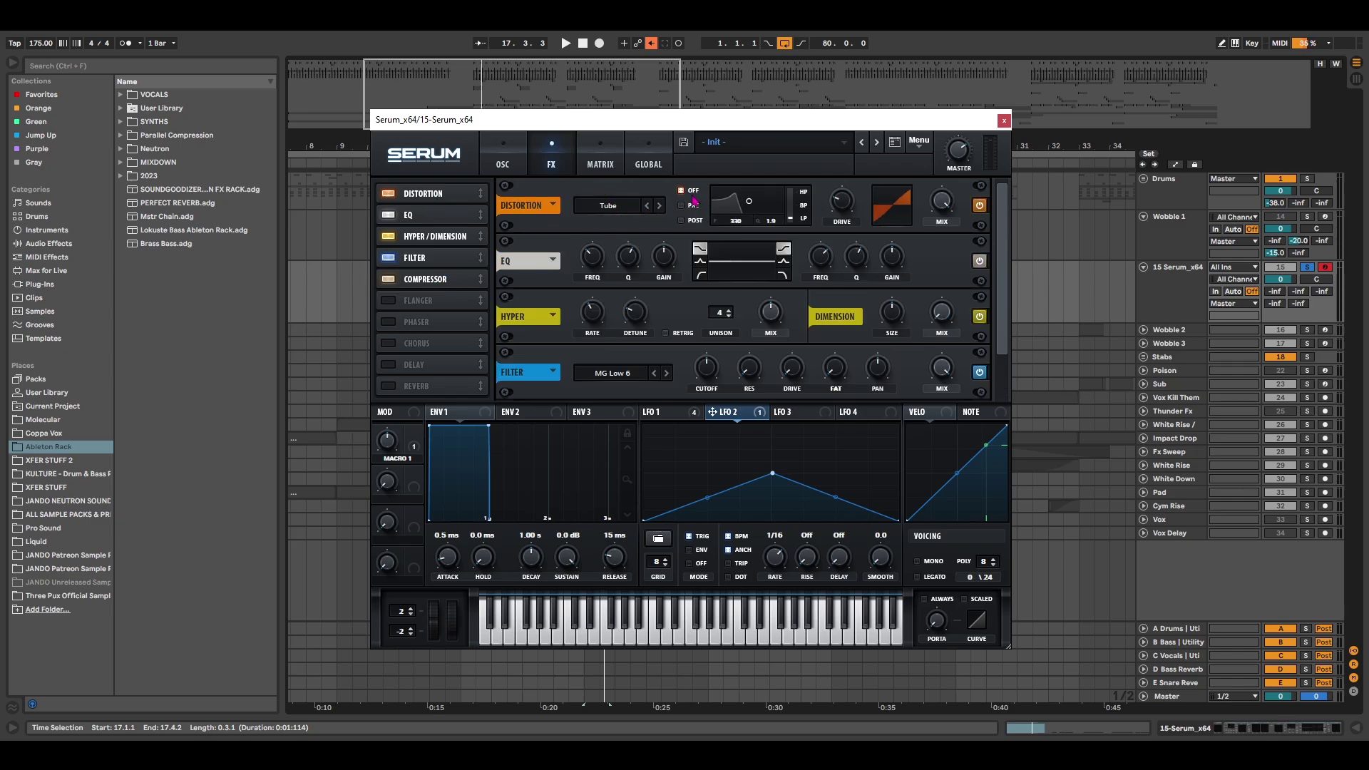
mouse_move(851, 207)
left_click(656, 412)
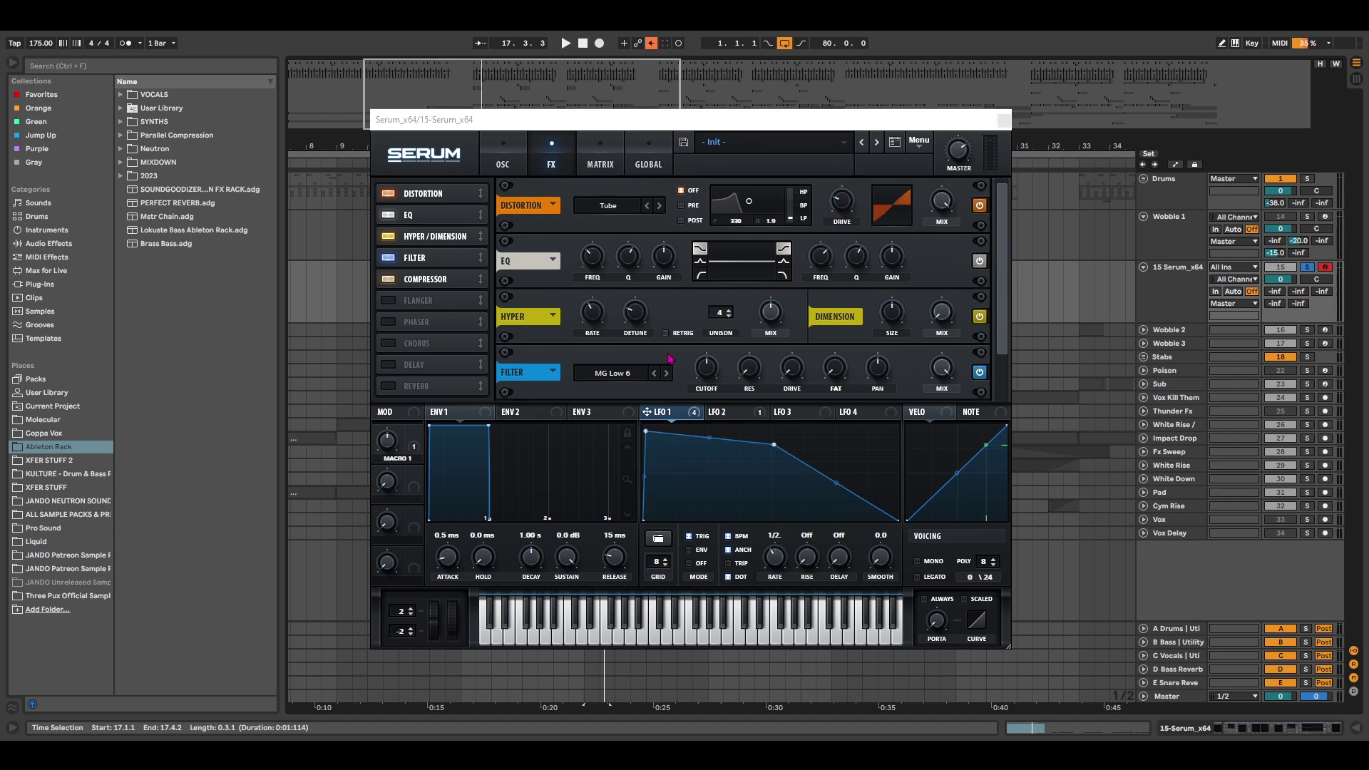
left_click_drag(691, 419, 842, 203)
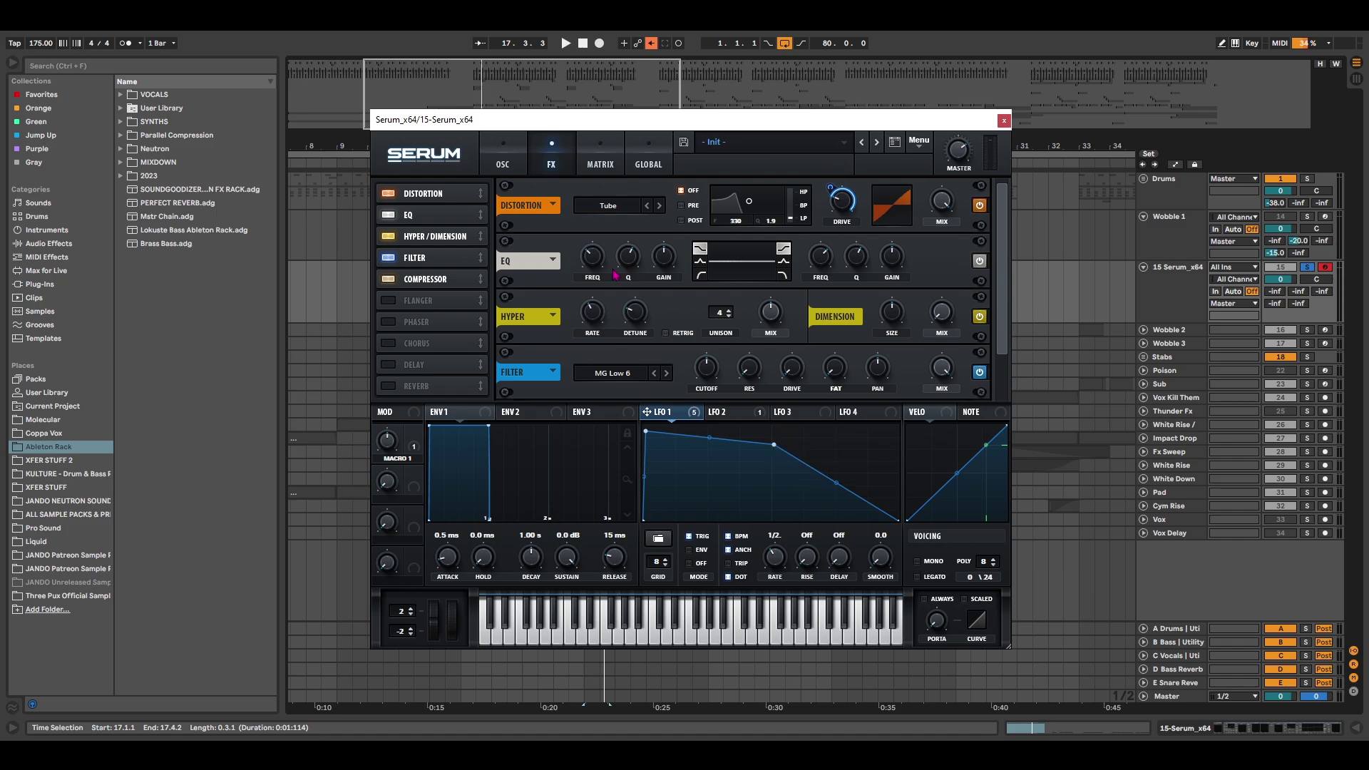
Step: Switch the EQ's low band to a low-cut shape and boost the gain of its high shelf
left_click(702, 276)
mouse_move(607, 263)
left_mouse_down()
mouse_move(601, 246)
mouse_move(621, 273)
left_mouse_up()
left_click_drag(823, 262, 889, 223)
Step: Raise the Hyper detune, set the Hyper mix to about 7% and lower the Dimension size
left_click_drag(635, 311, 645, 256)
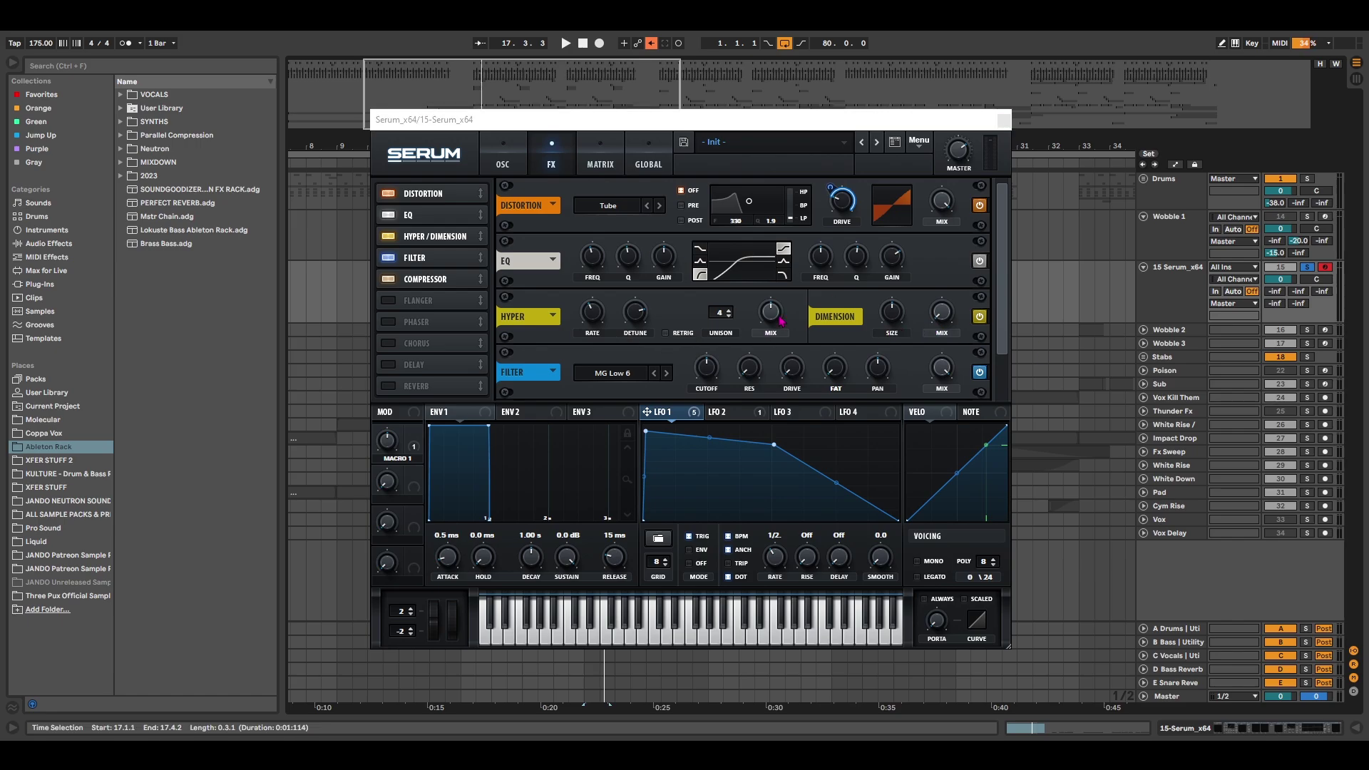
left_click_drag(770, 312, 773, 392)
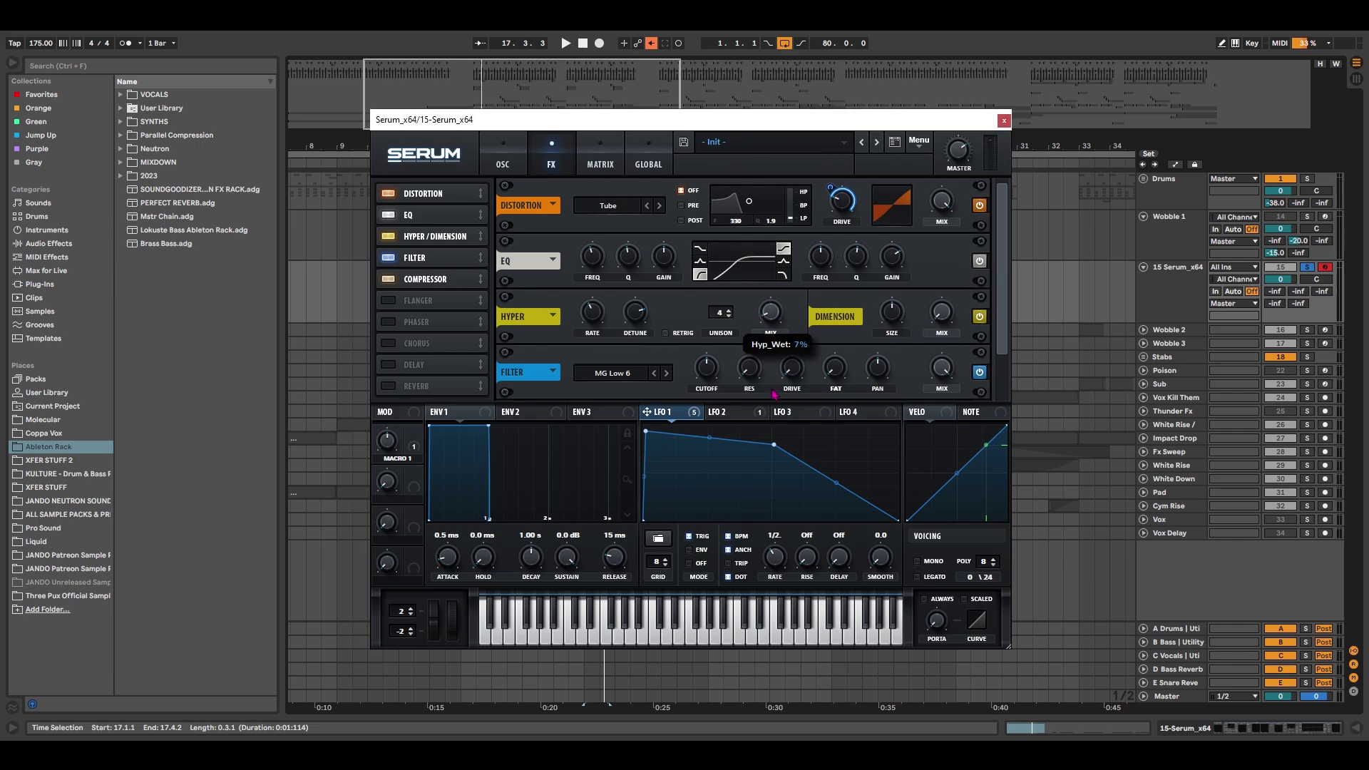
left_click_drag(886, 311, 877, 404)
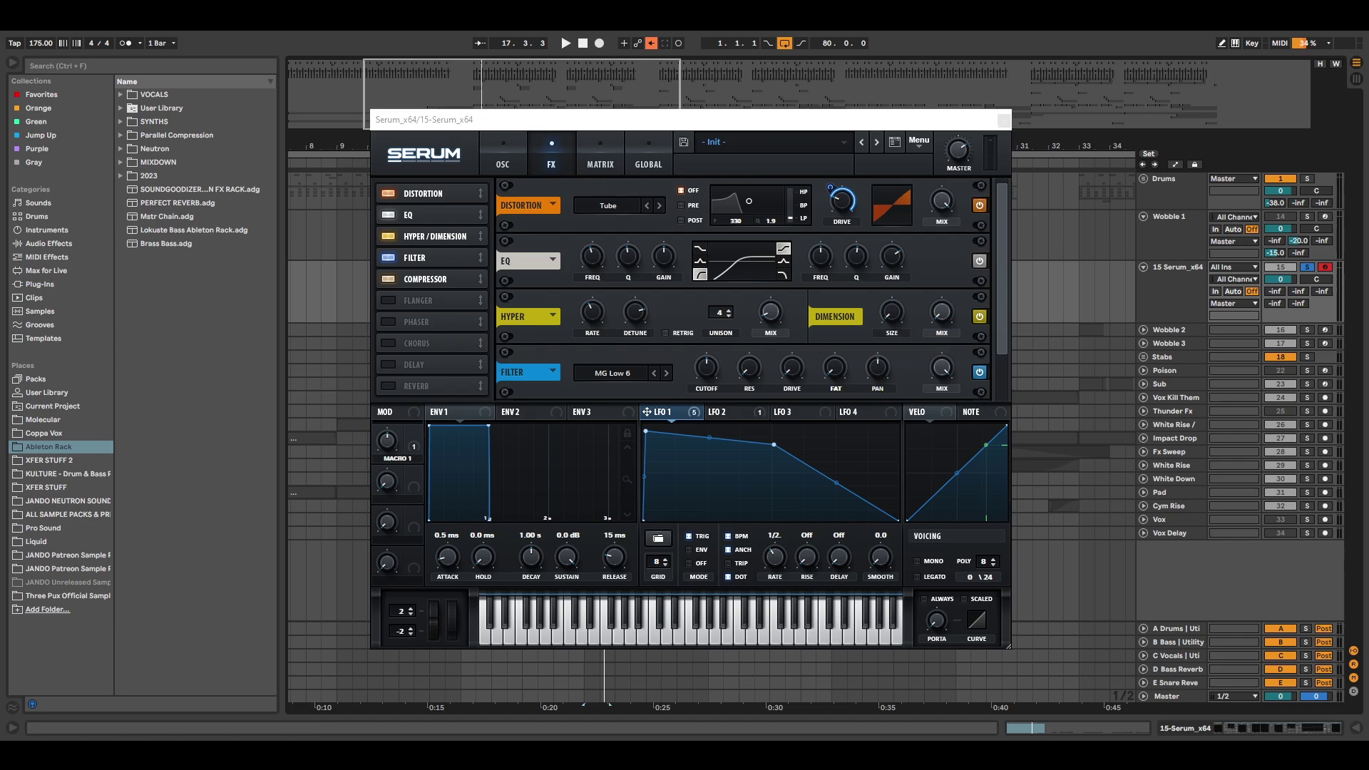
Step: Set the Dimension mix to about 2%, map LFO 1 to it and audition the pattern
left_click(949, 319)
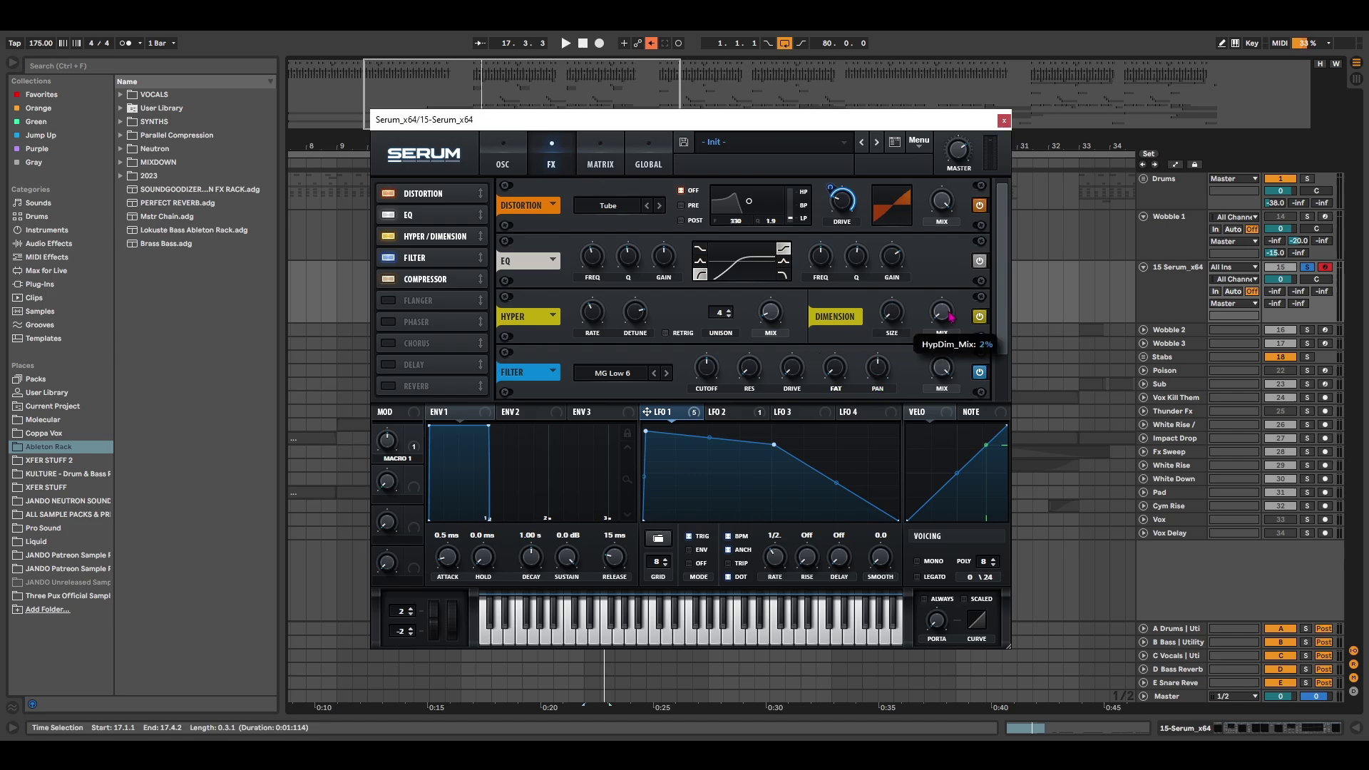
left_click_drag(951, 317, 950, 317)
left_click_drag(661, 412, 927, 358)
key("space")
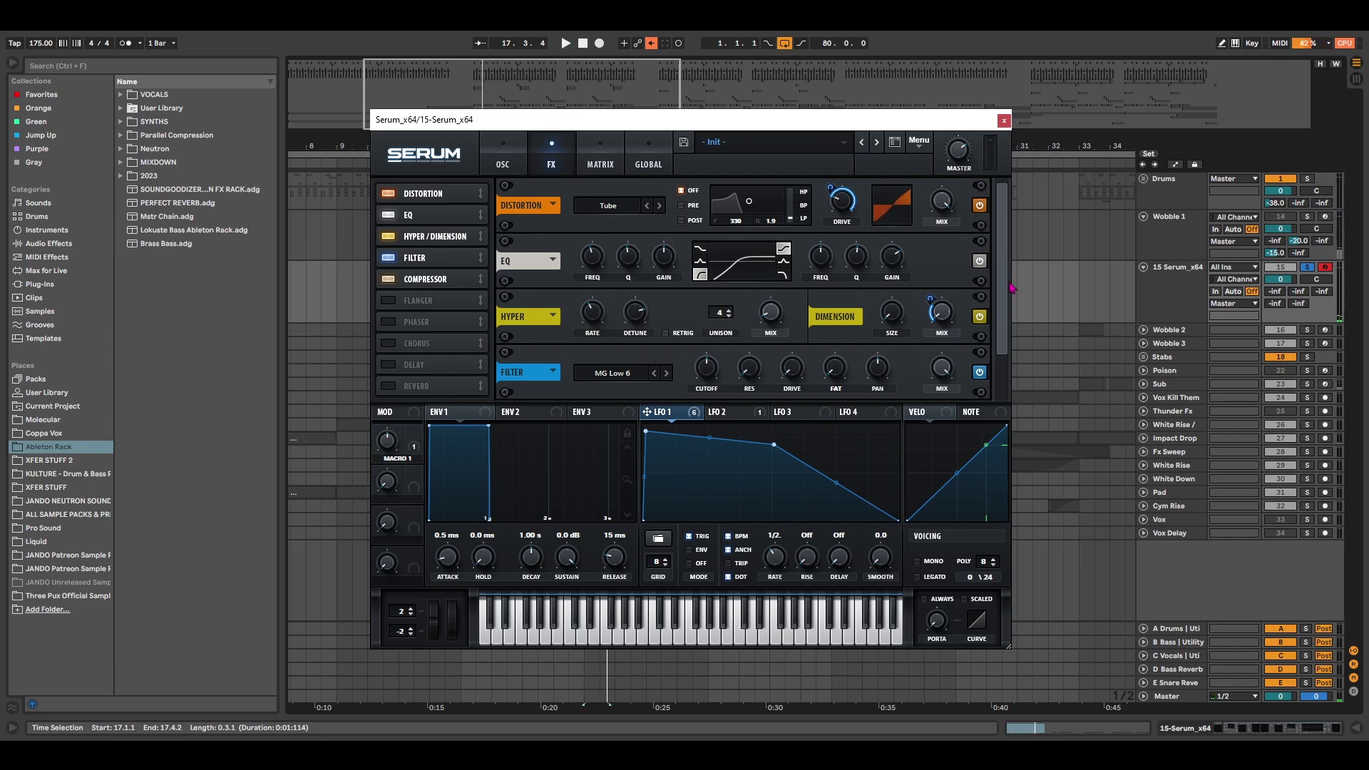
Step: Change the effects filter's type to Reverb and set its cutoff to 486
left_click_drag(1009, 292, 1005, 340)
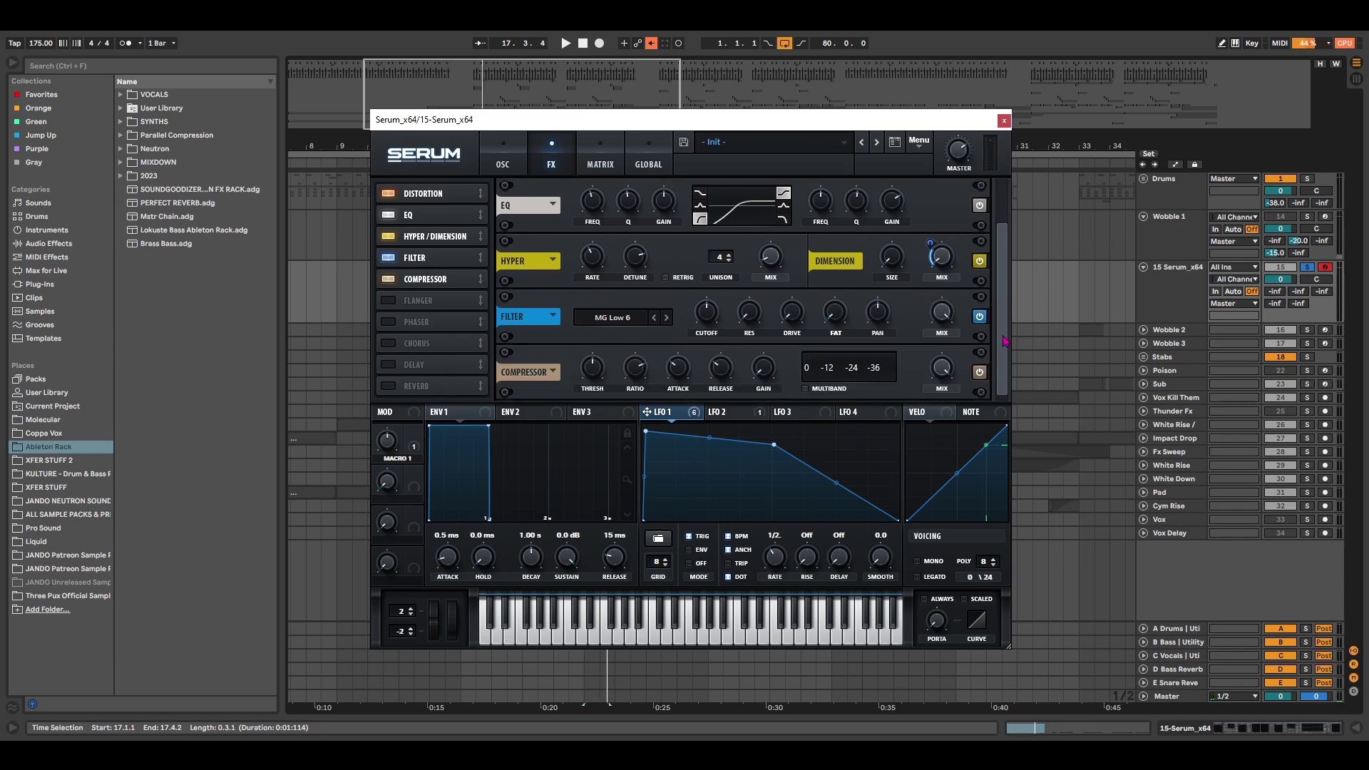
left_click(638, 328)
mouse_move(635, 385)
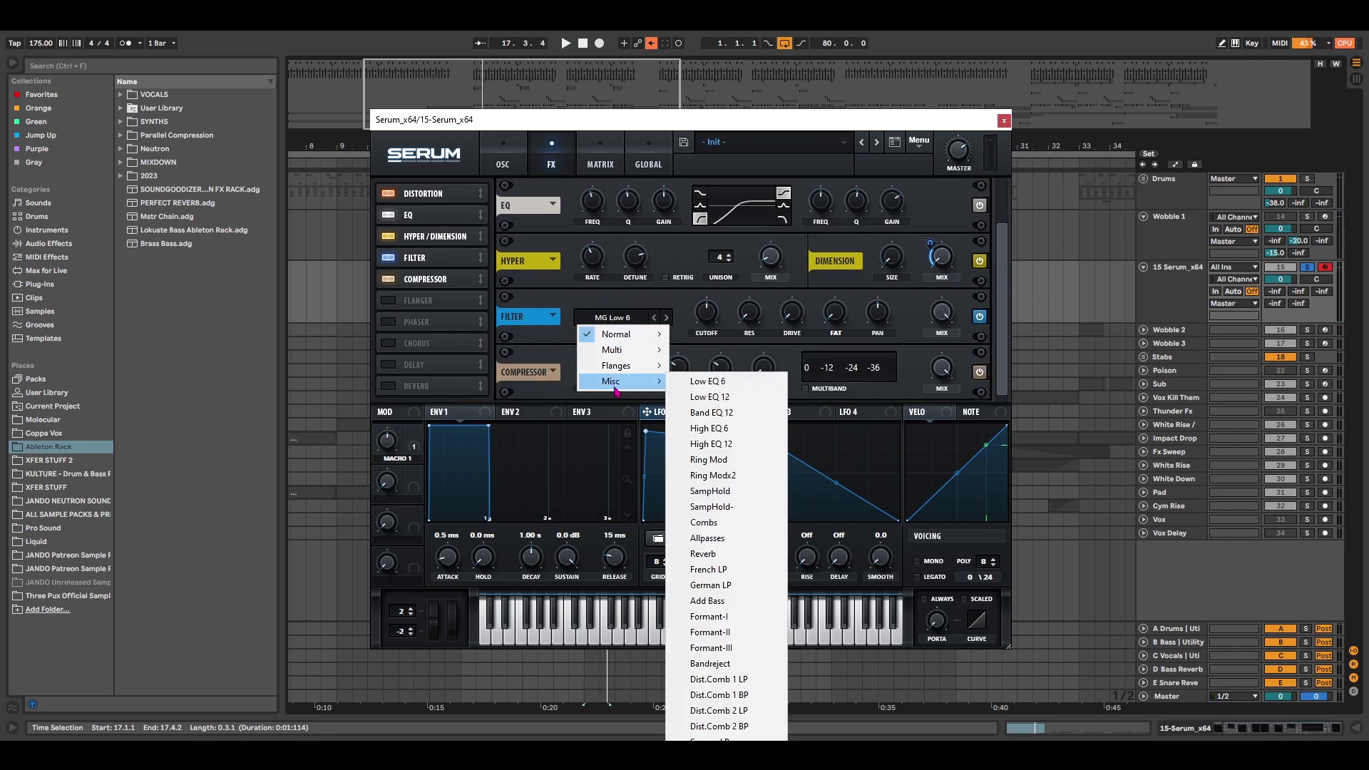
left_click(713, 554)
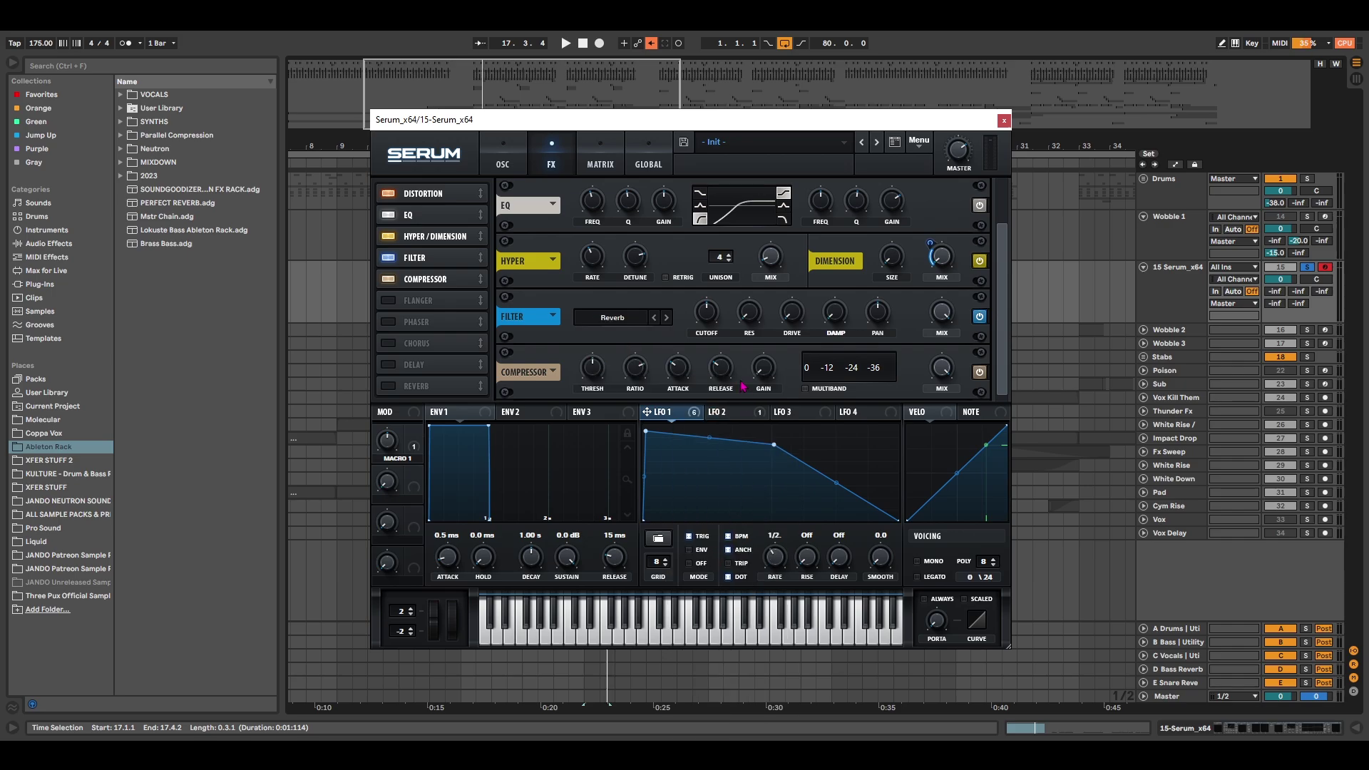
left_click(708, 321)
type("486")
key("Return")
Step: Adjust the Reverb filter's drive and damp, set its mix to about 46% and play the pattern
left_click_drag(790, 314, 793, 280)
left_click_drag(823, 317, 839, 274)
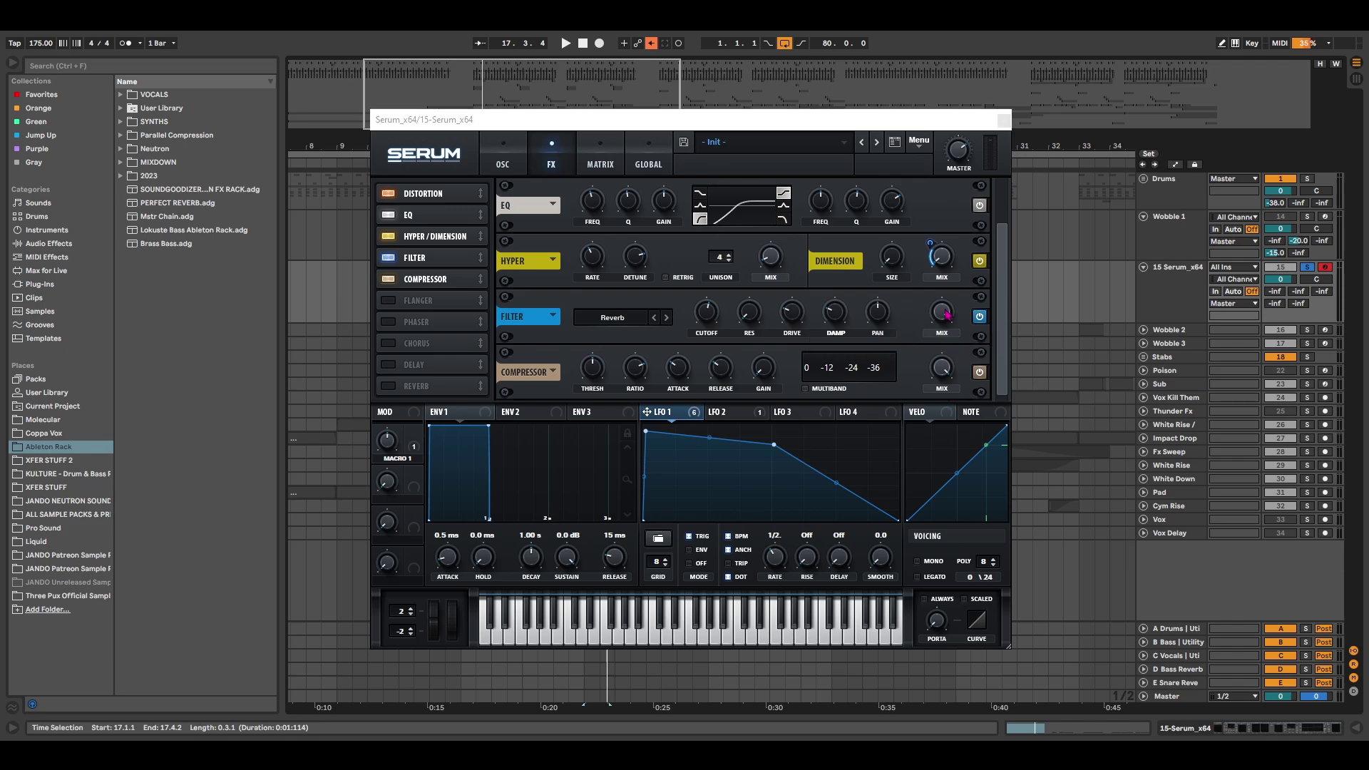
left_click_drag(947, 314, 942, 401)
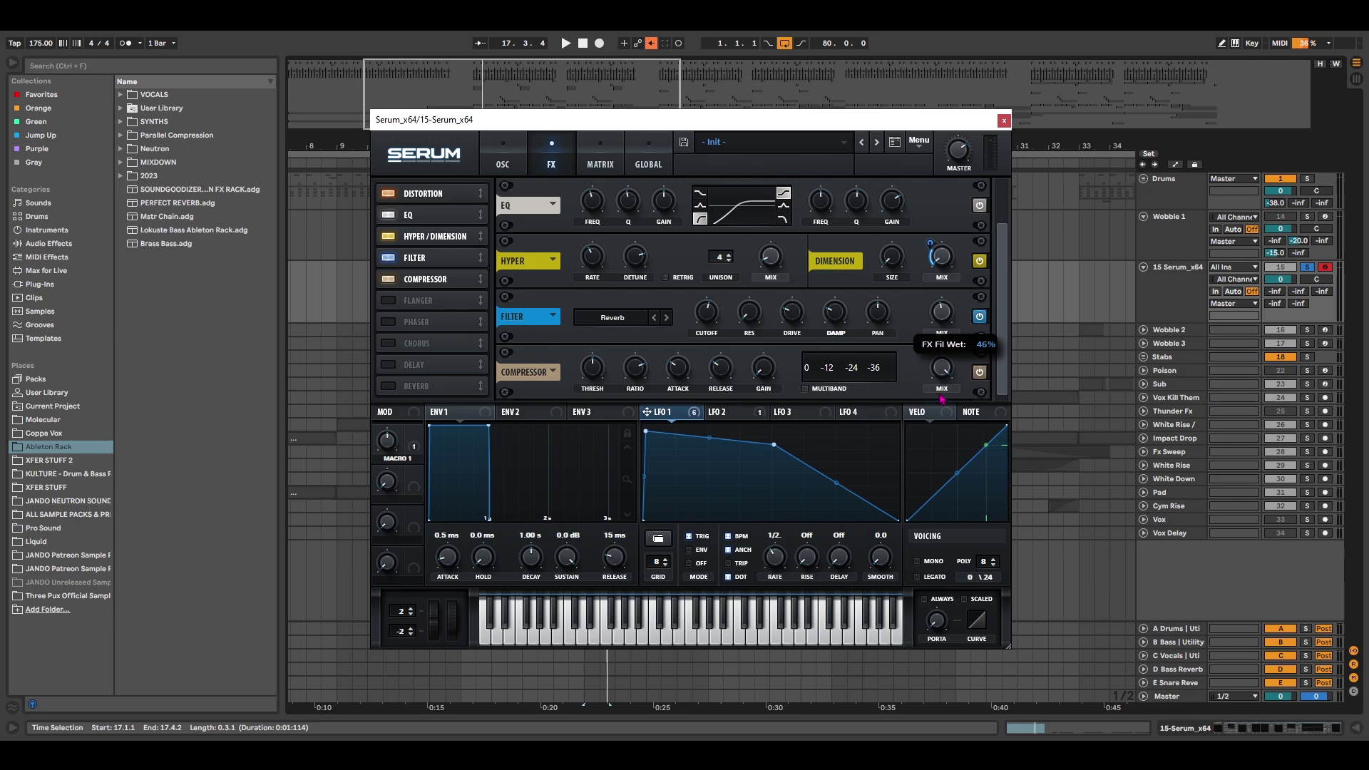
key("space")
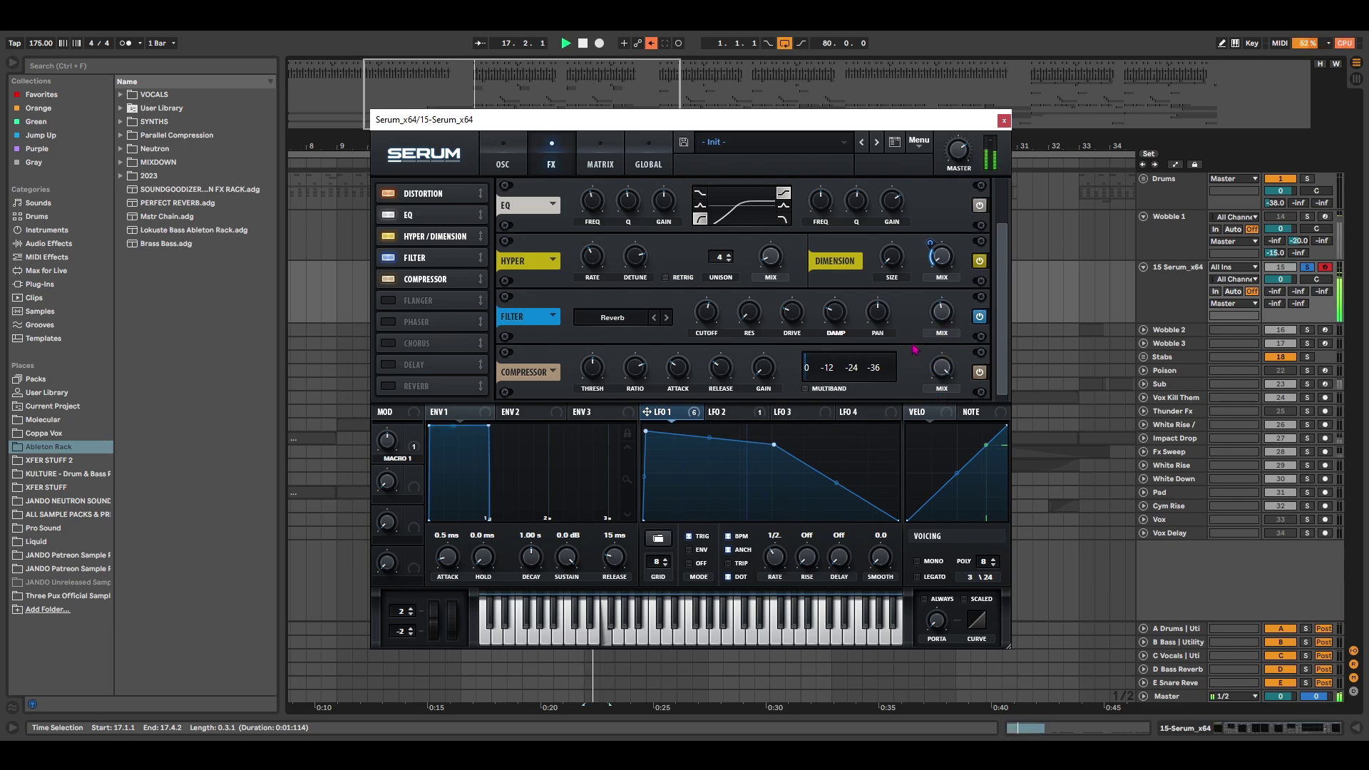
key("space")
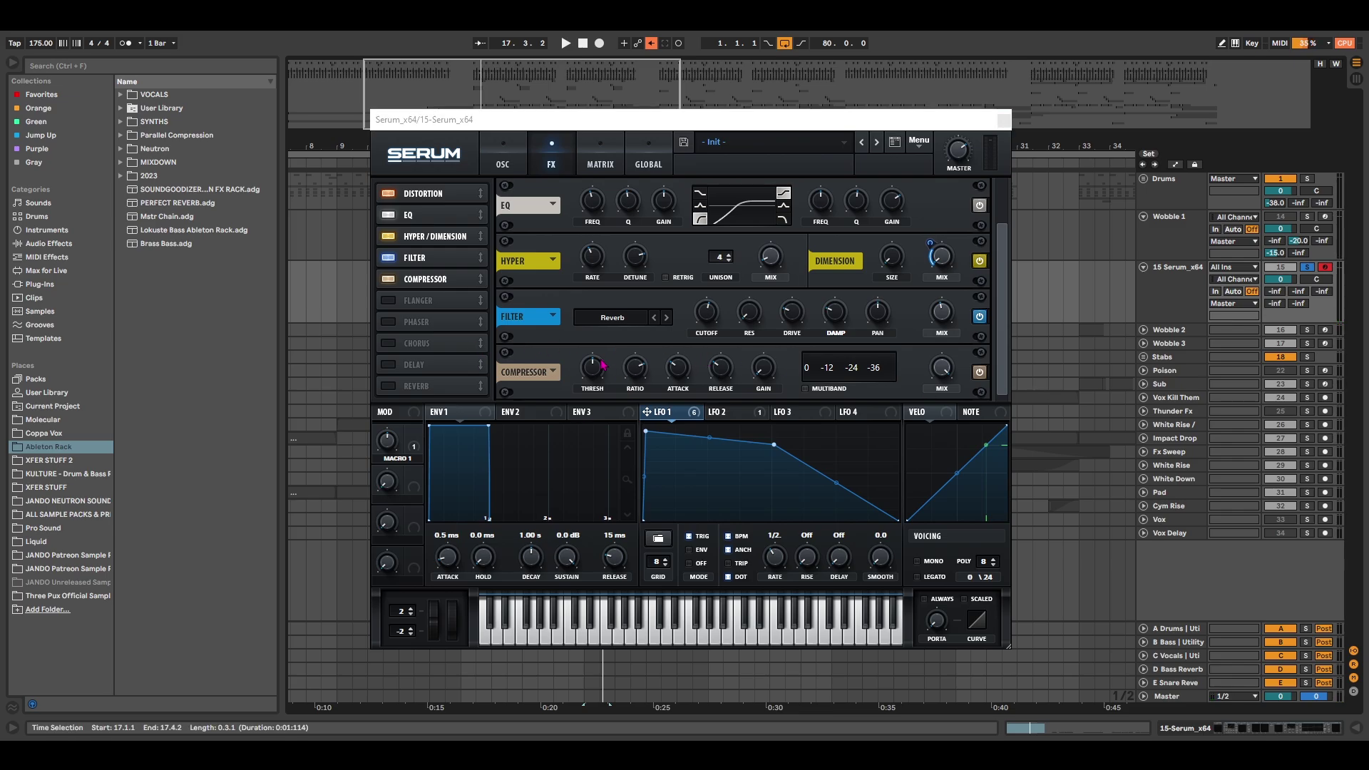
Step: Set the compressor's threshold to about -9.6 dB, lower its ratio and set the attack to about 130.7 ms
left_click_drag(591, 368, 589, 400)
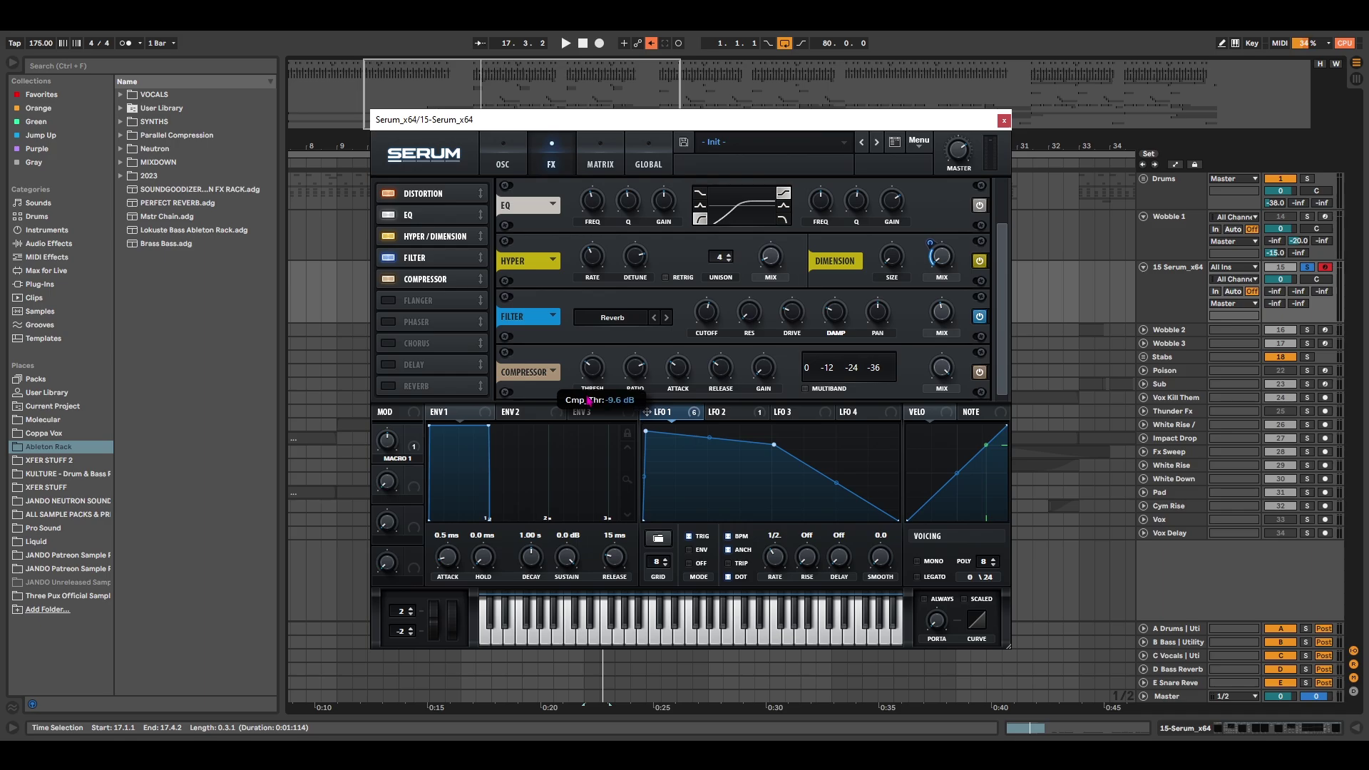
left_click_drag(588, 400, 589, 400)
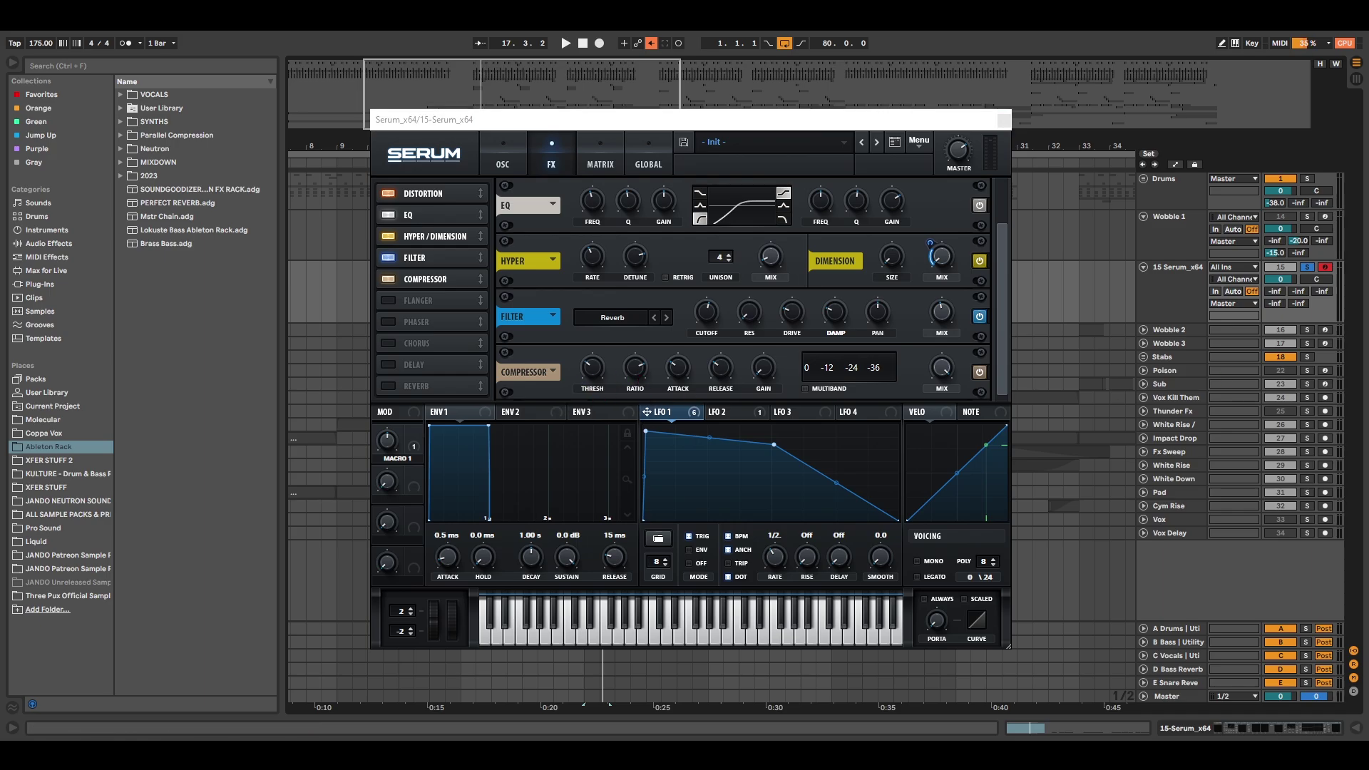
left_click(640, 398)
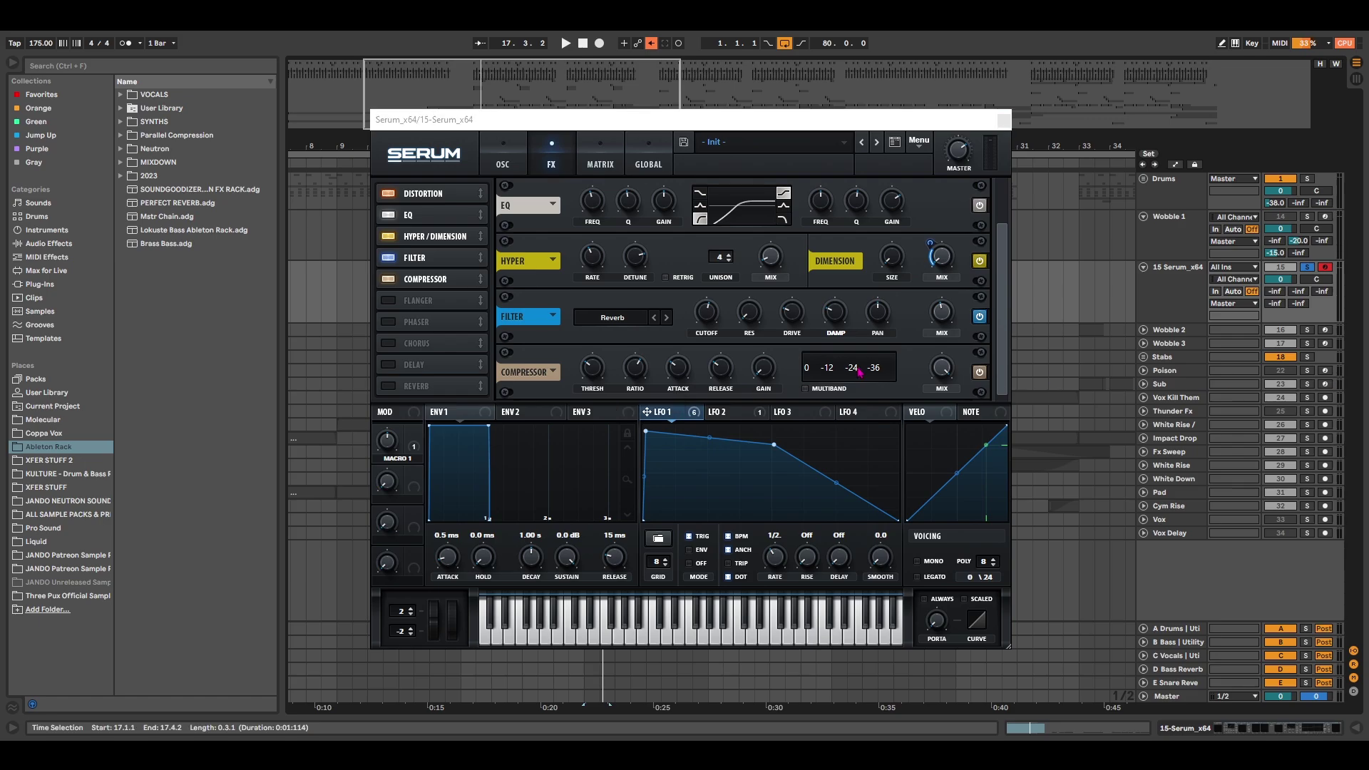
left_click(683, 368)
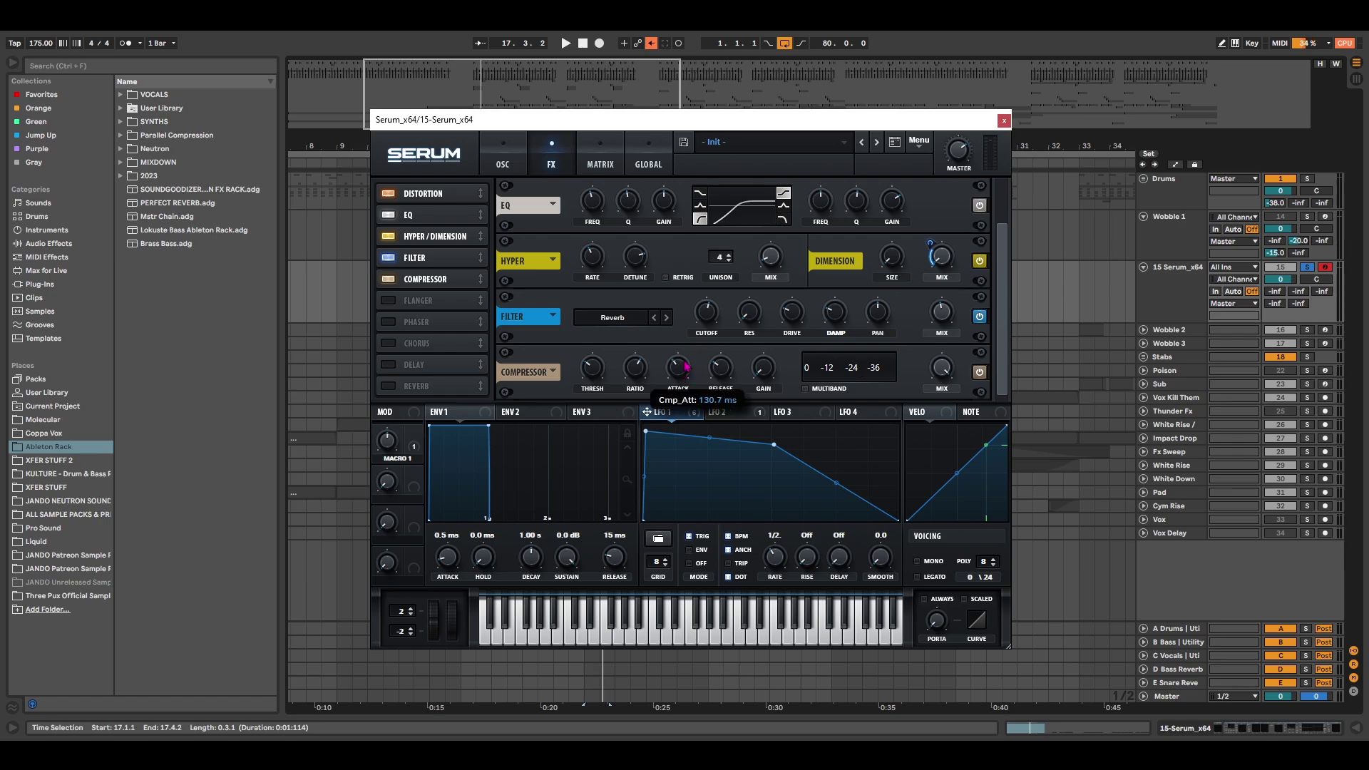
left_click_drag(686, 365, 686, 366)
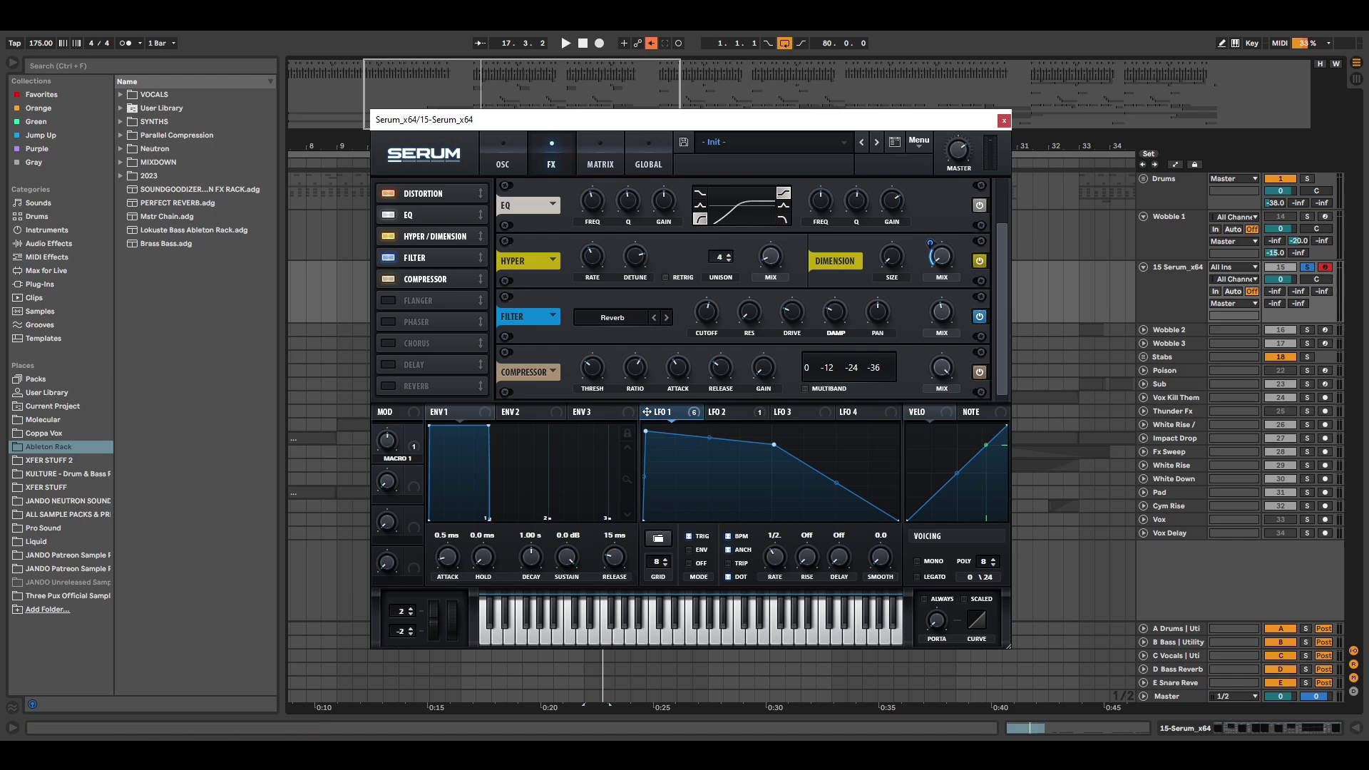
Step: Raise the compressor's release and gain, set its mix to about 59 and play the pattern
mouse_move(727, 355)
left_click(763, 367)
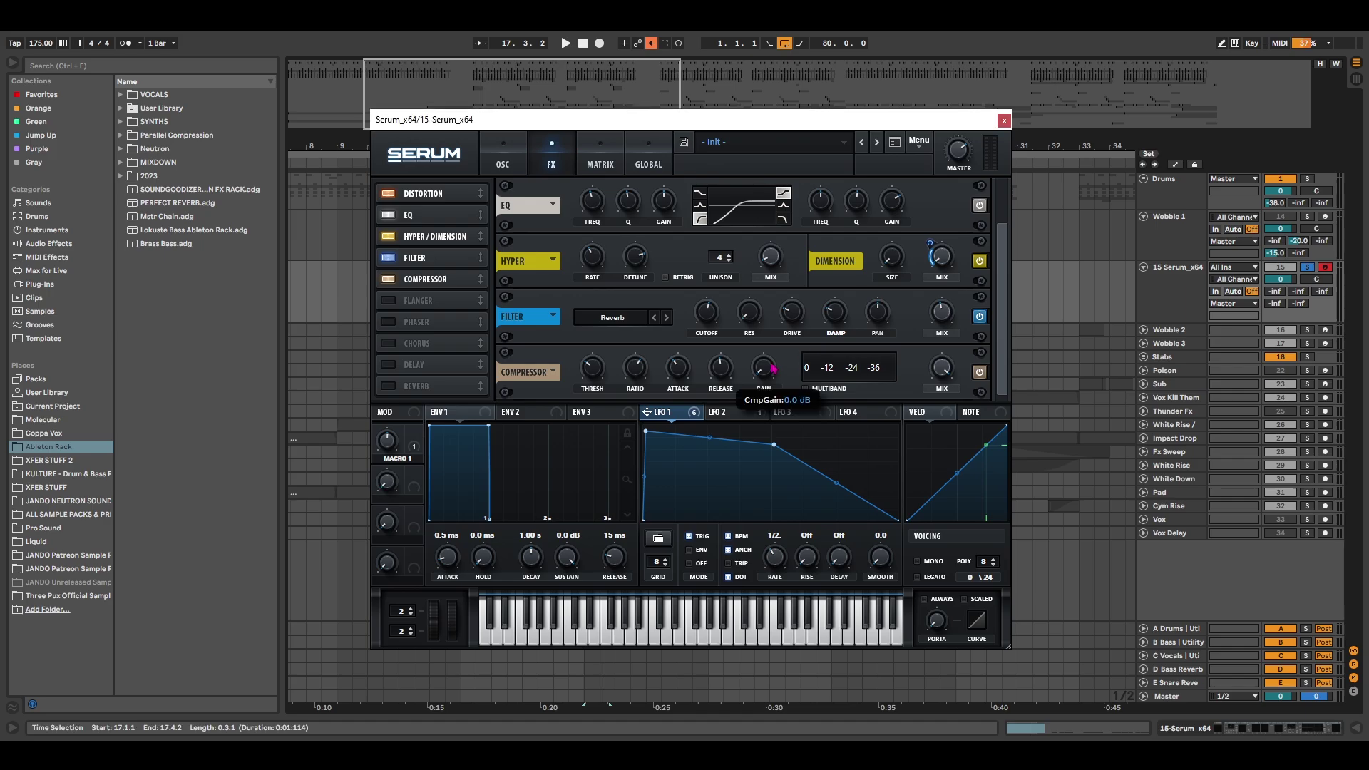
left_click_drag(784, 326, 784, 338)
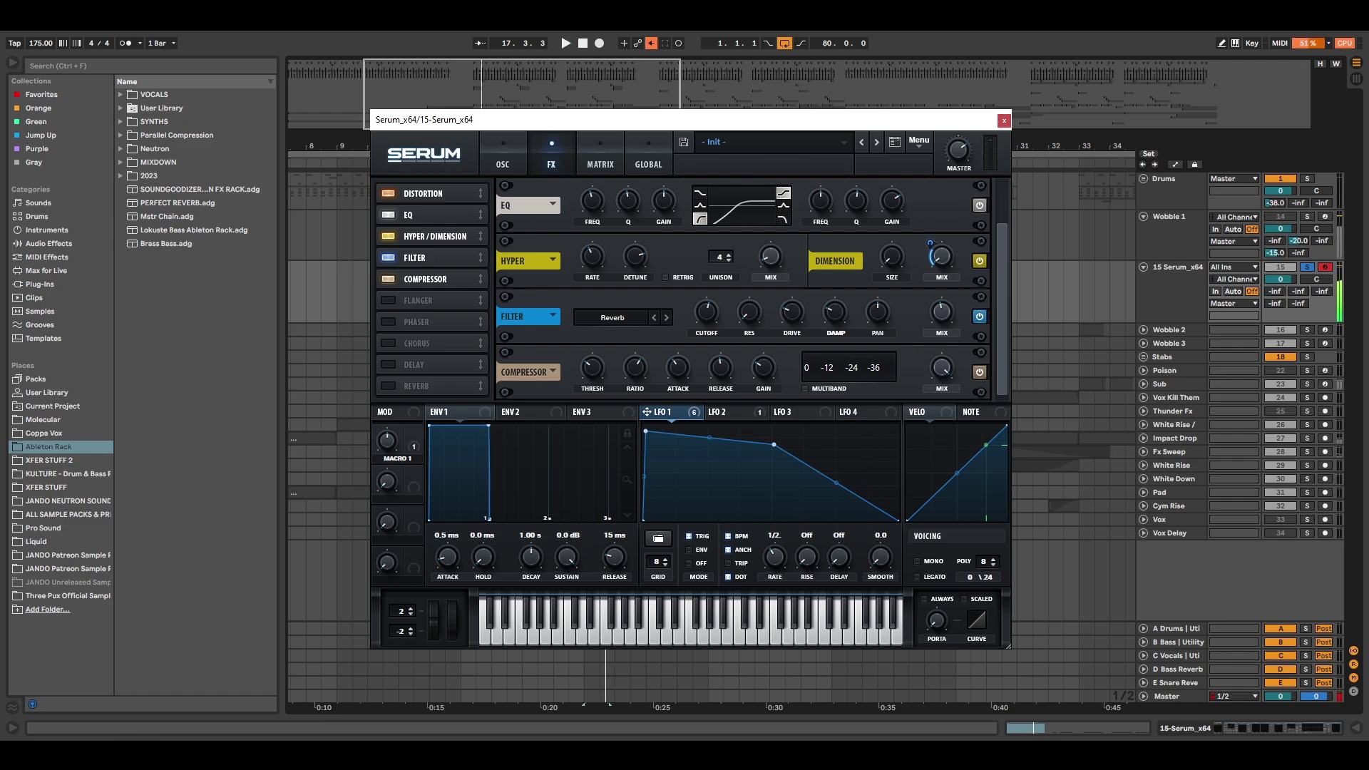
left_click_drag(941, 367, 937, 422)
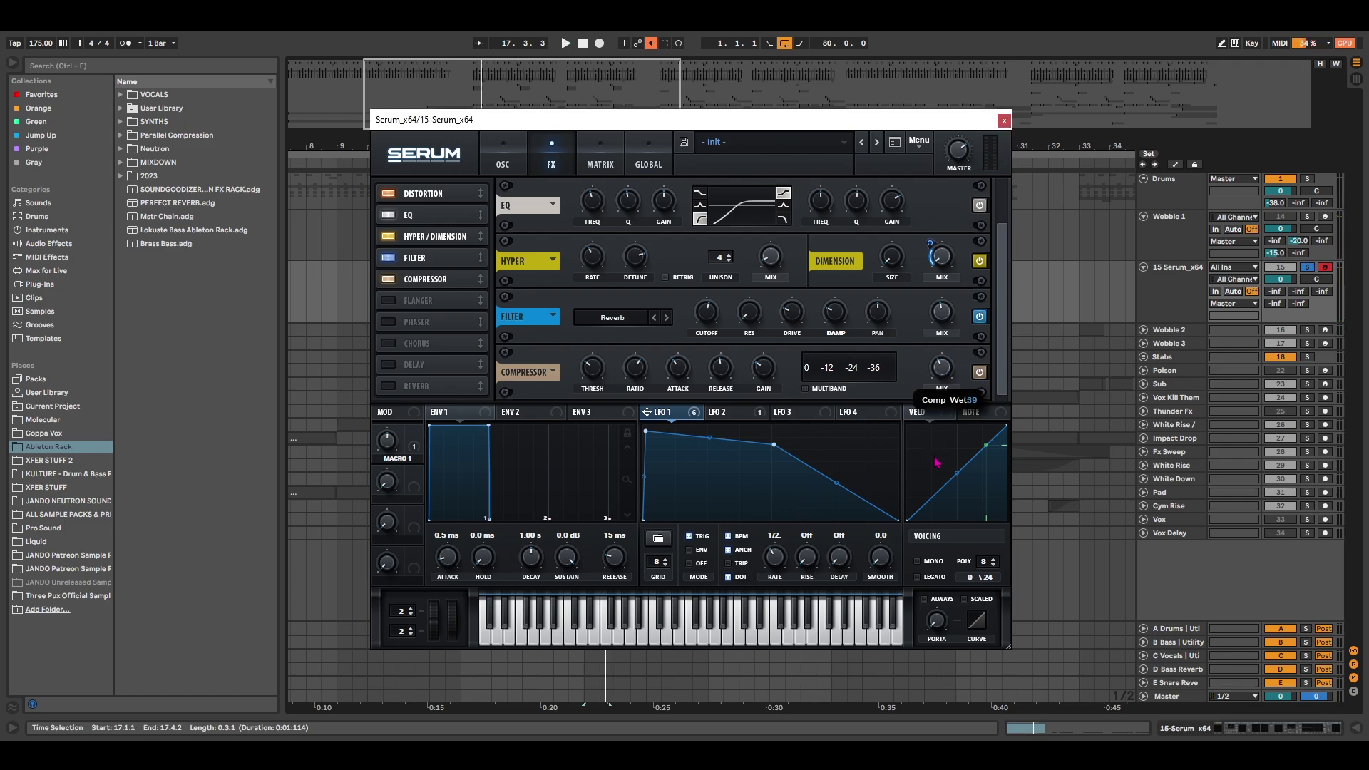
left_click_drag(936, 462, 936, 462)
key("space")
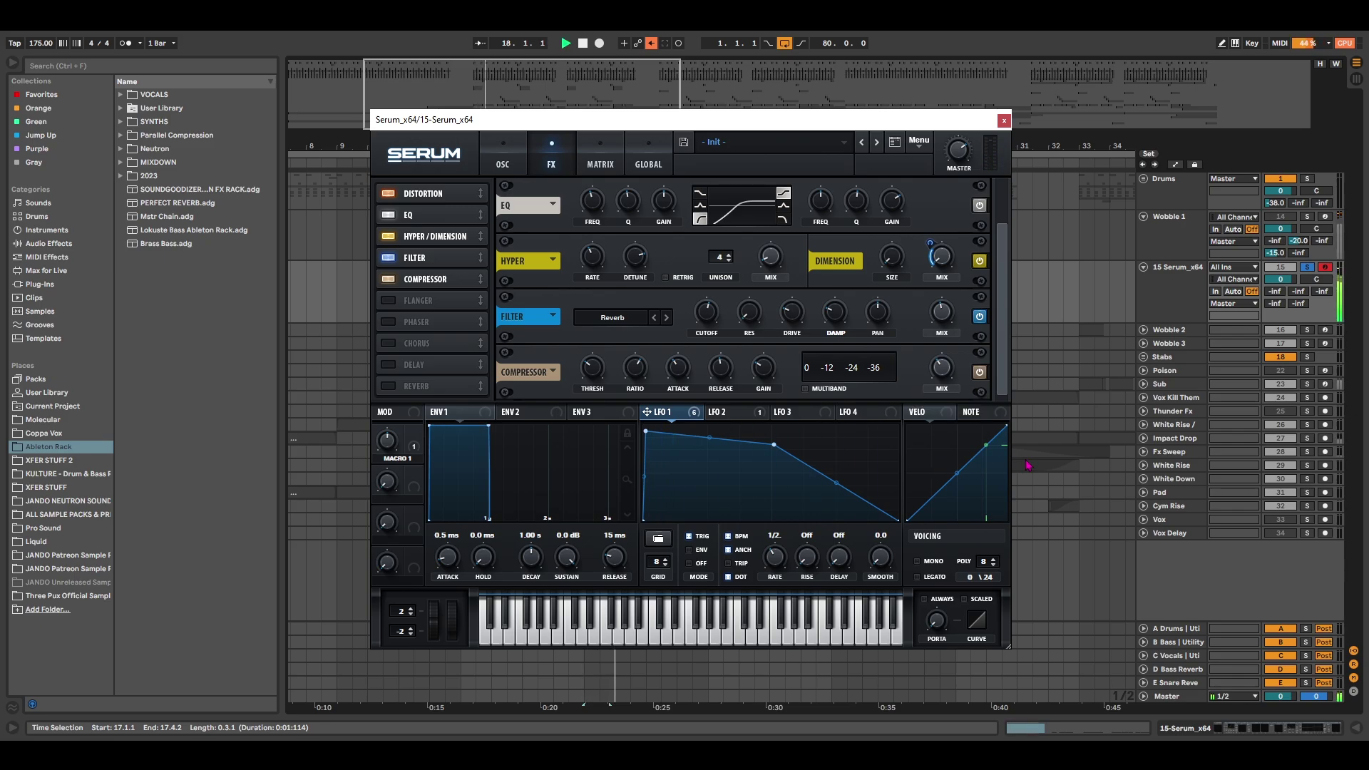
key("space")
Step: Return Serum to the oscillator page, close its window and show the automation lanes with the Wobble 1 track selected
left_click(502, 154)
left_click_drag(690, 121, 705, 95)
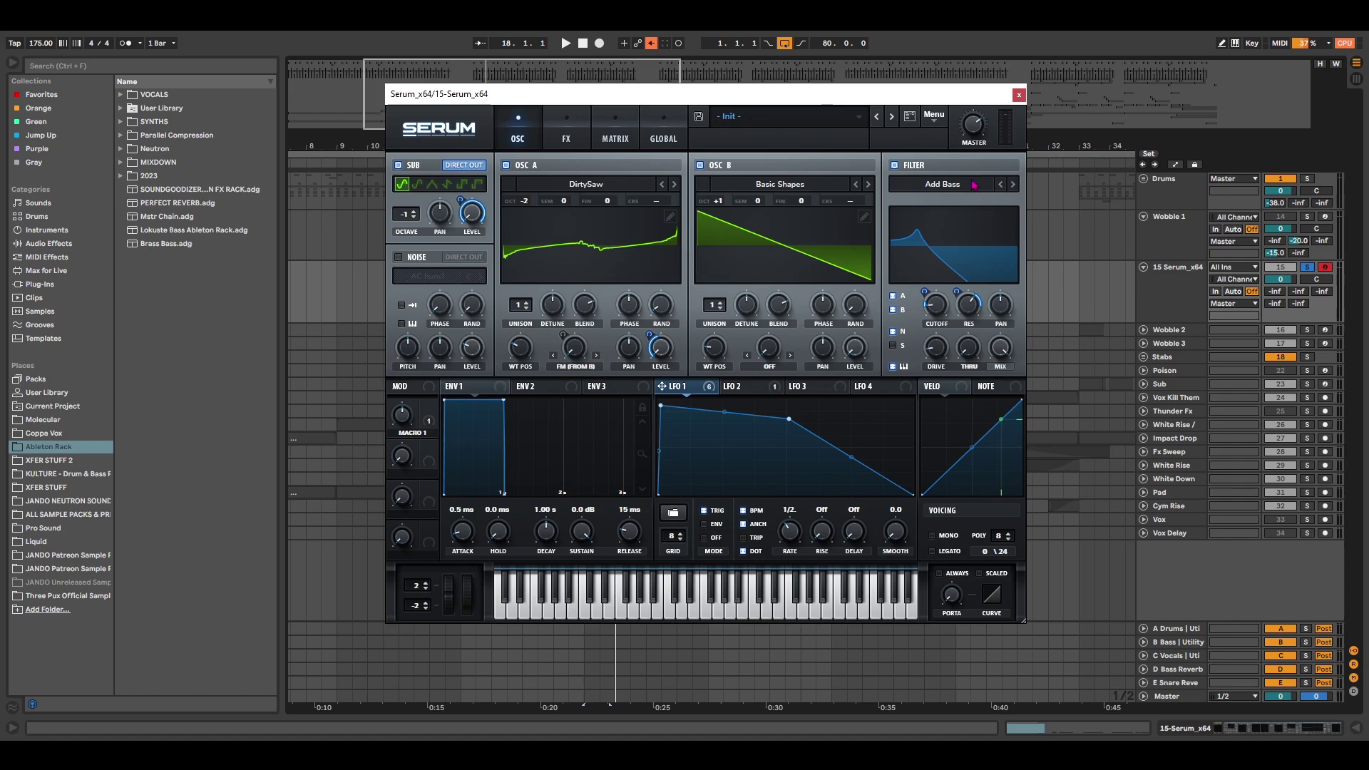
left_click(1019, 95)
key("a")
left_click(1172, 246)
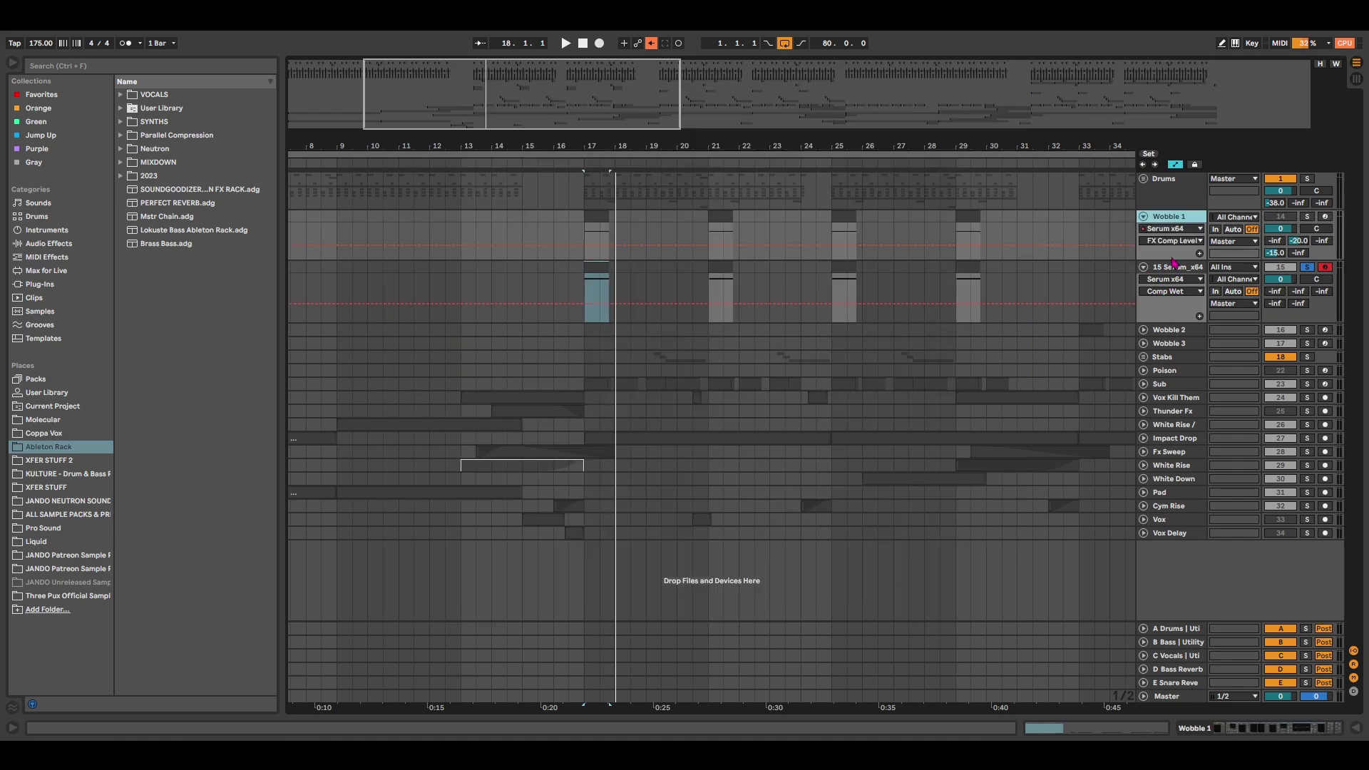
Step: Display Serum's Pitch Bend automation on the Wobble 1 track in its own lane and its FM automation in the main lane
left_click(1180, 243)
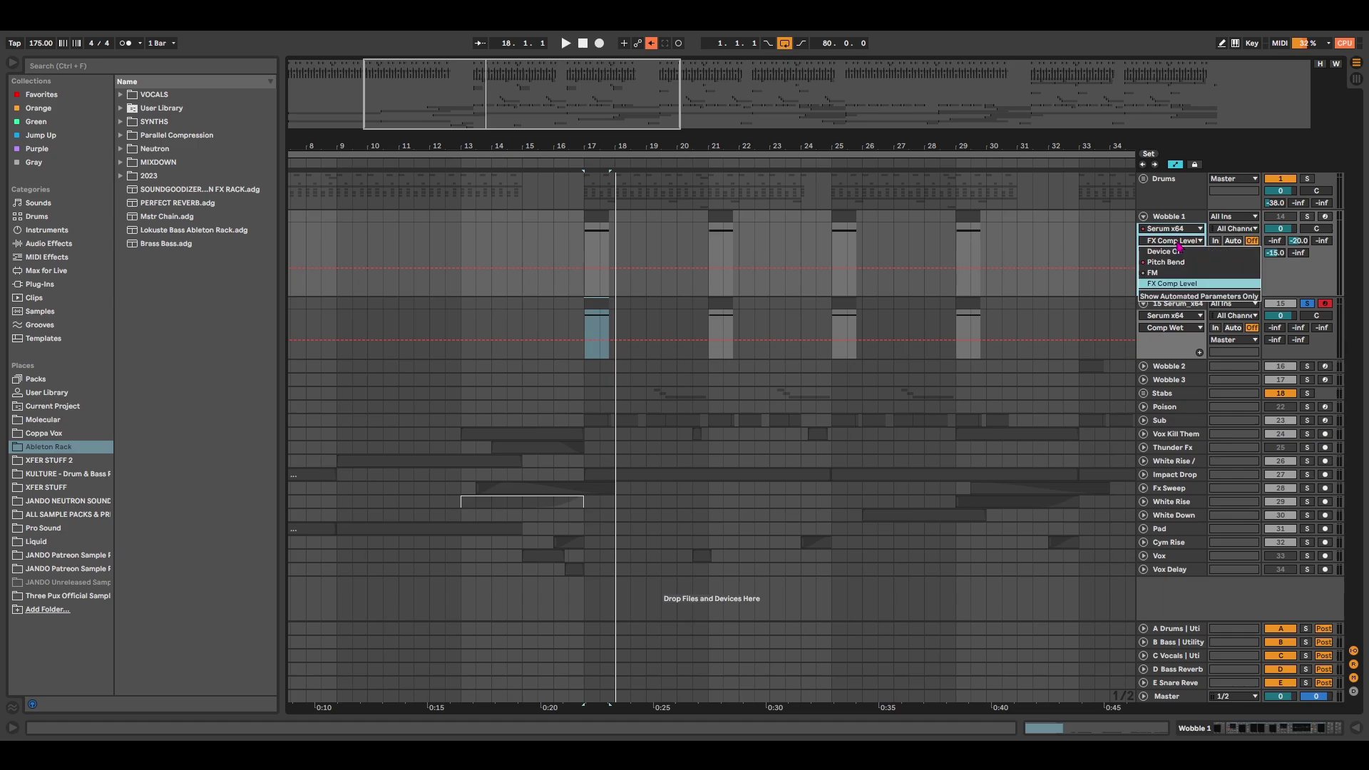
left_click(1168, 261)
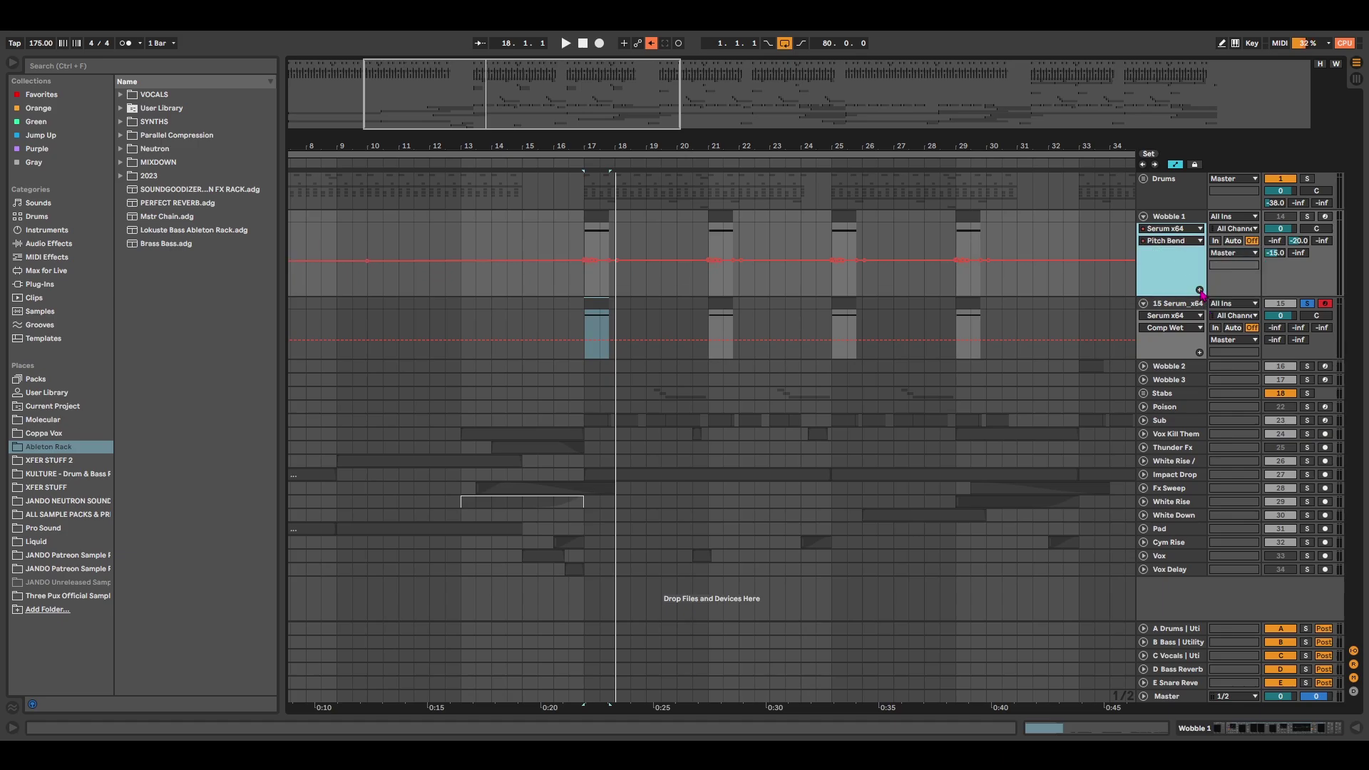
left_click(1200, 290)
left_click(1173, 228)
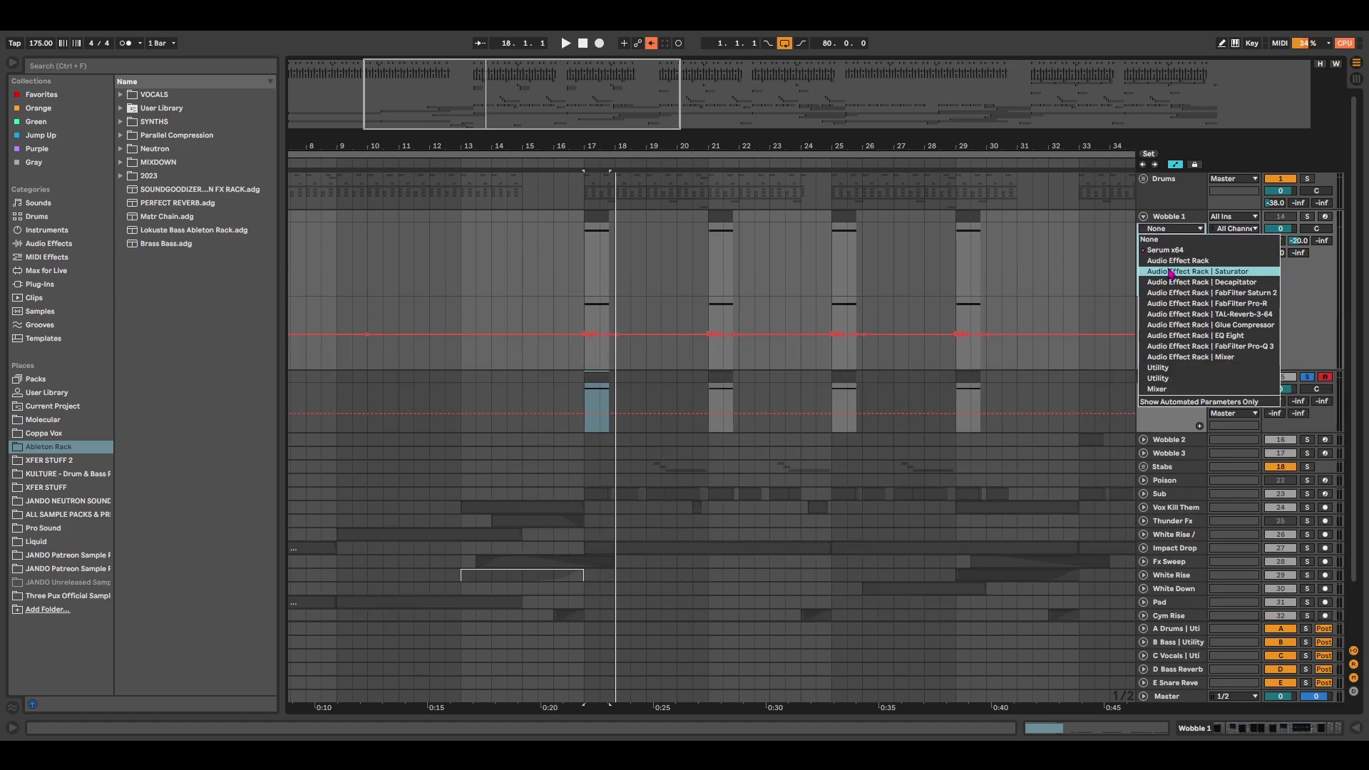
left_click(1166, 249)
left_click(1173, 241)
left_click(1173, 278)
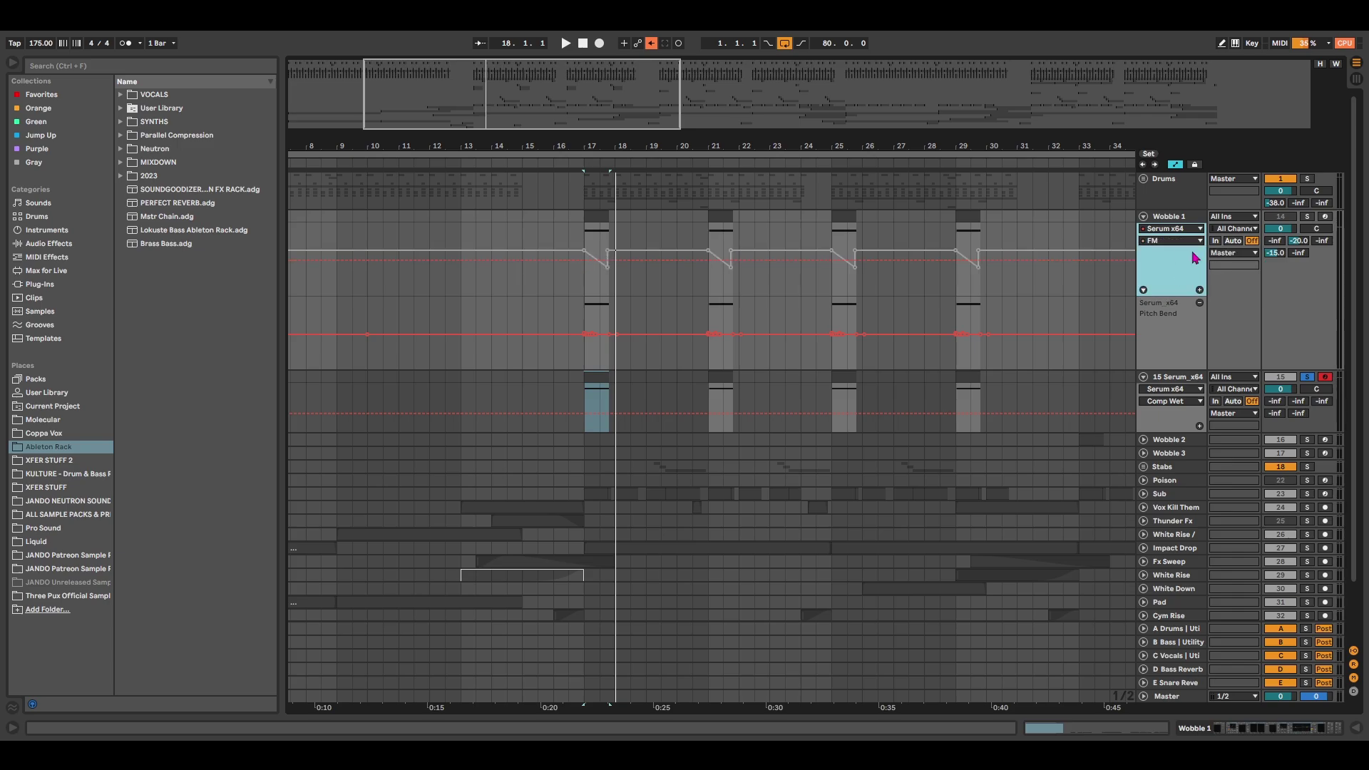
Step: Enlarge the 15-Serum track and select Wobble 1's FM automation from bar 17 to bar 22 for copying
scroll(667, 292, "down", 1)
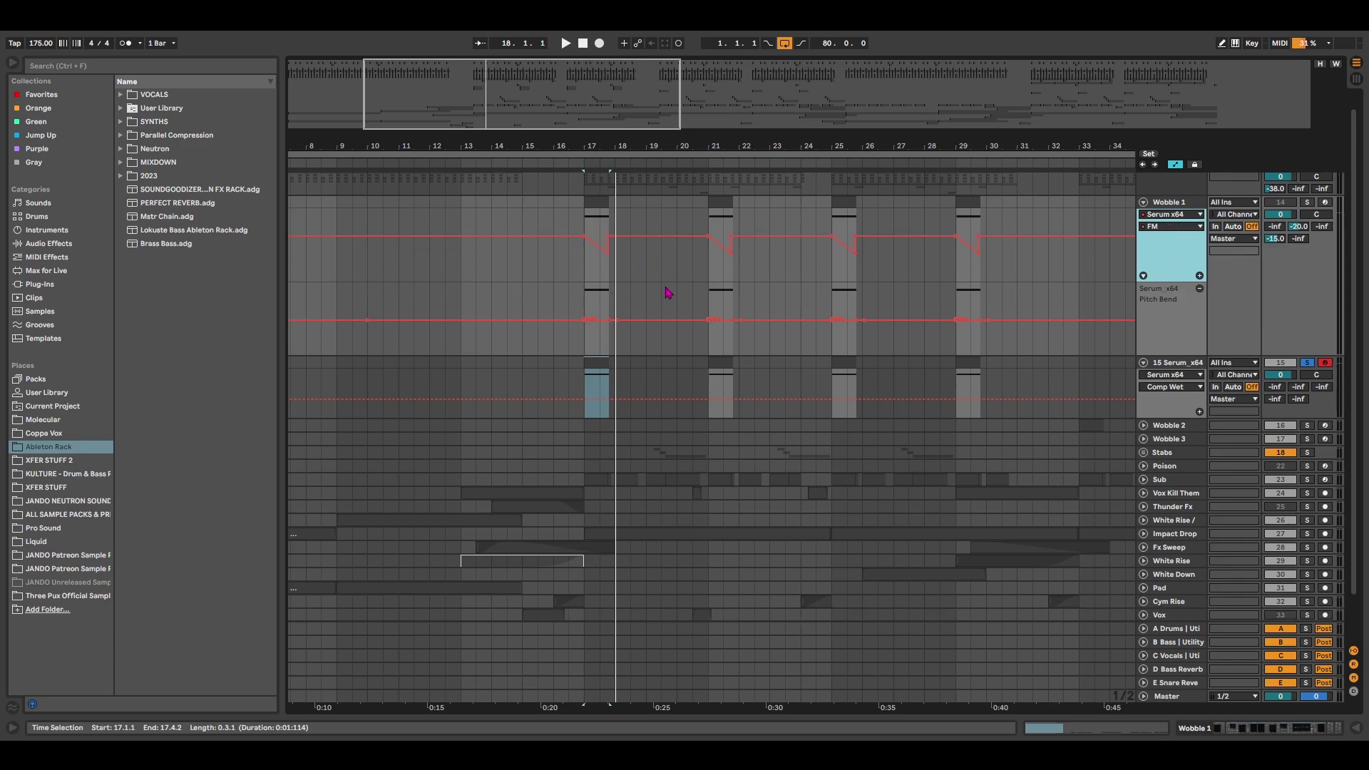
scroll(667, 293, "down", 1)
left_click_drag(1178, 405, 1179, 441)
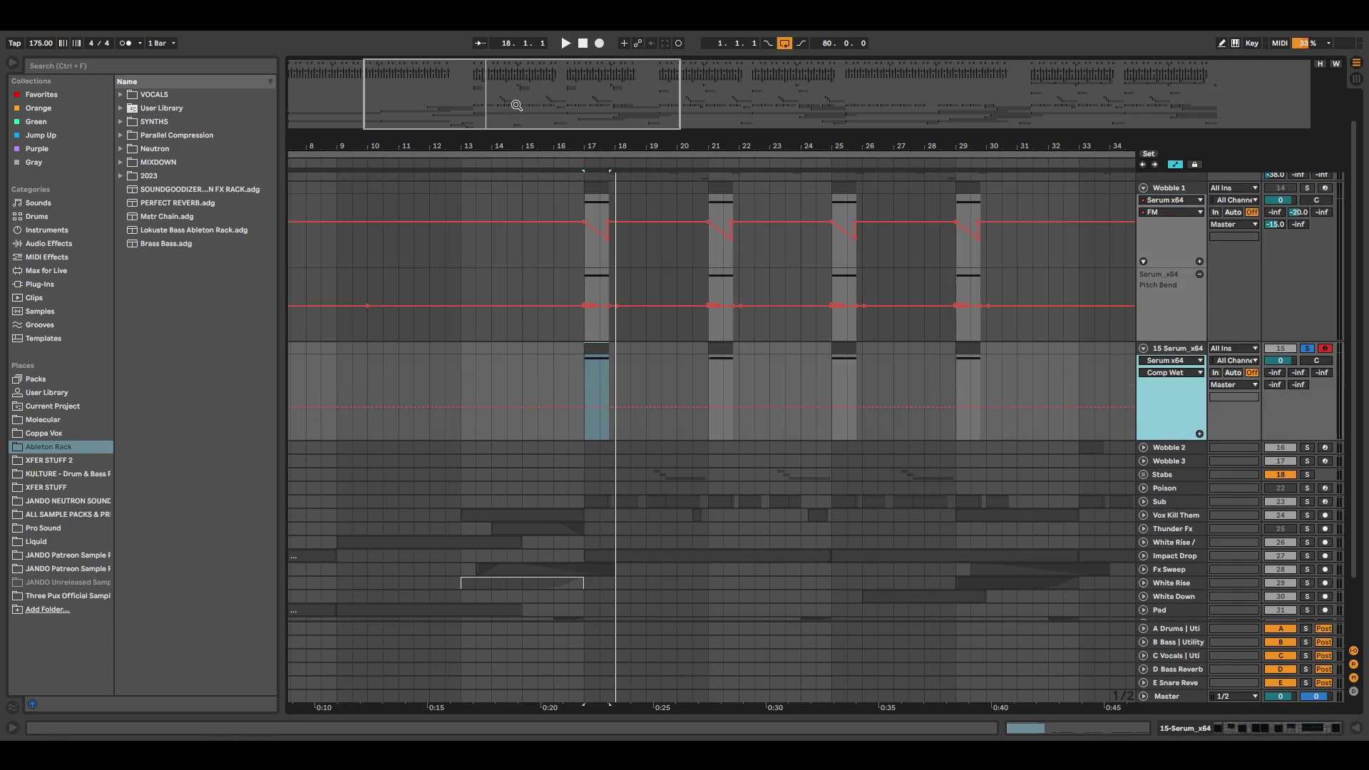
left_click_drag(516, 105, 672, 342)
left_click_drag(574, 289, 1119, 286)
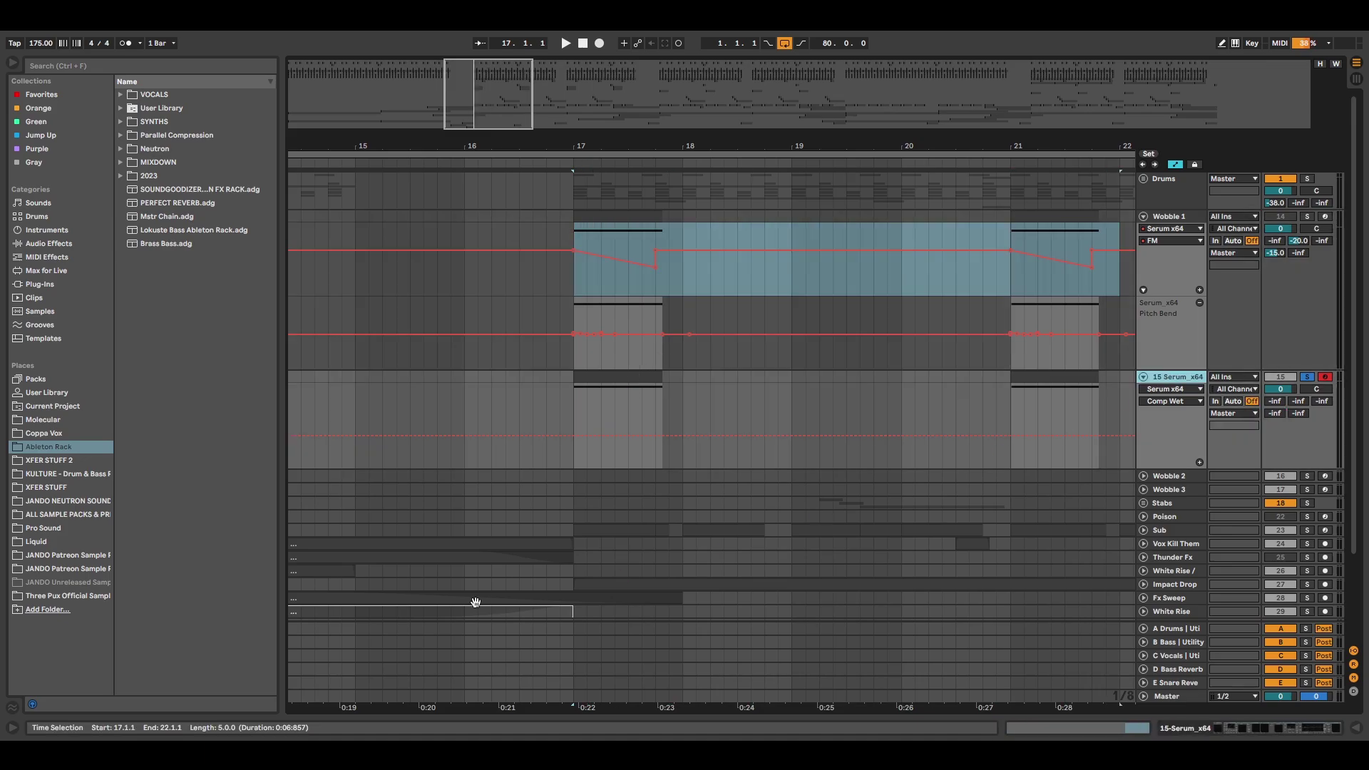
Step: Bring Serum's Macro 1 parameter into the 15-Serum track's automation lane and close the plugin window
left_click(1308, 728)
left_click(46, 583)
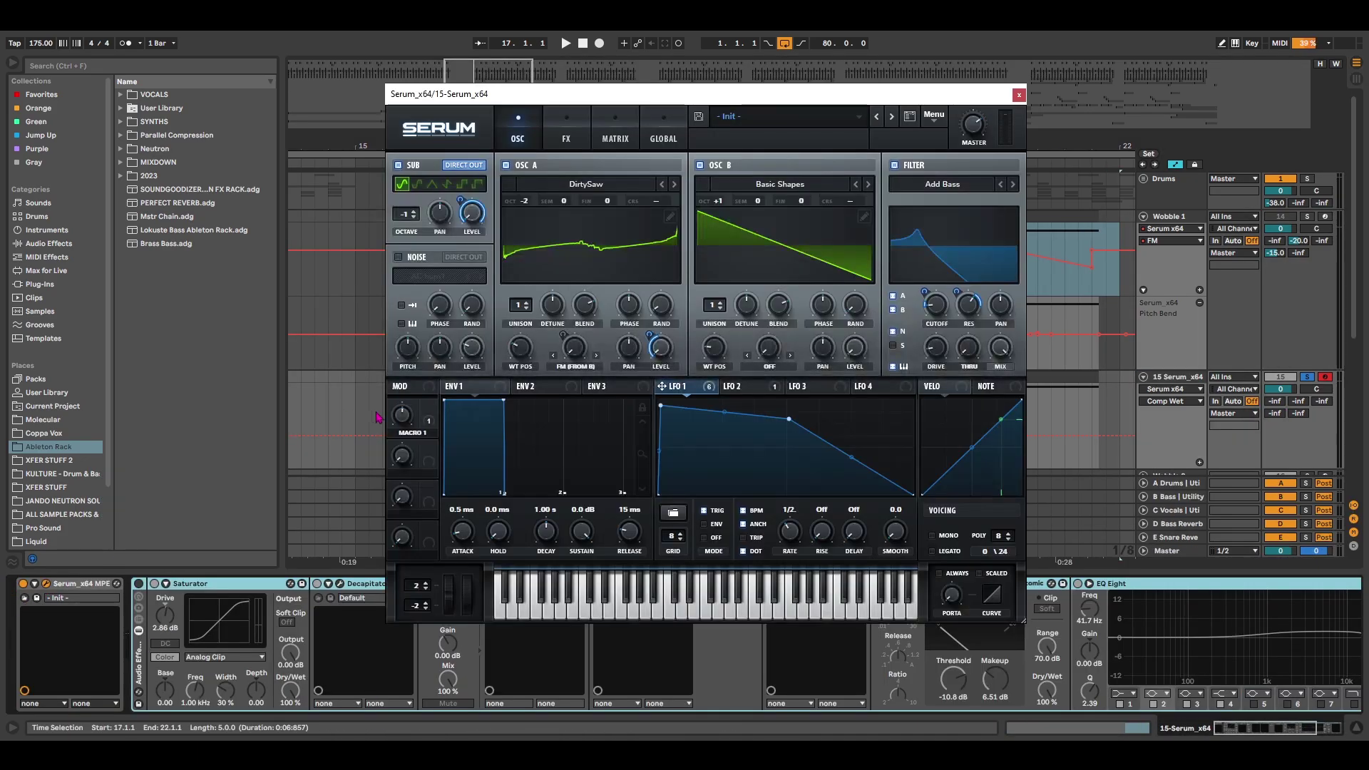
left_click(574, 356)
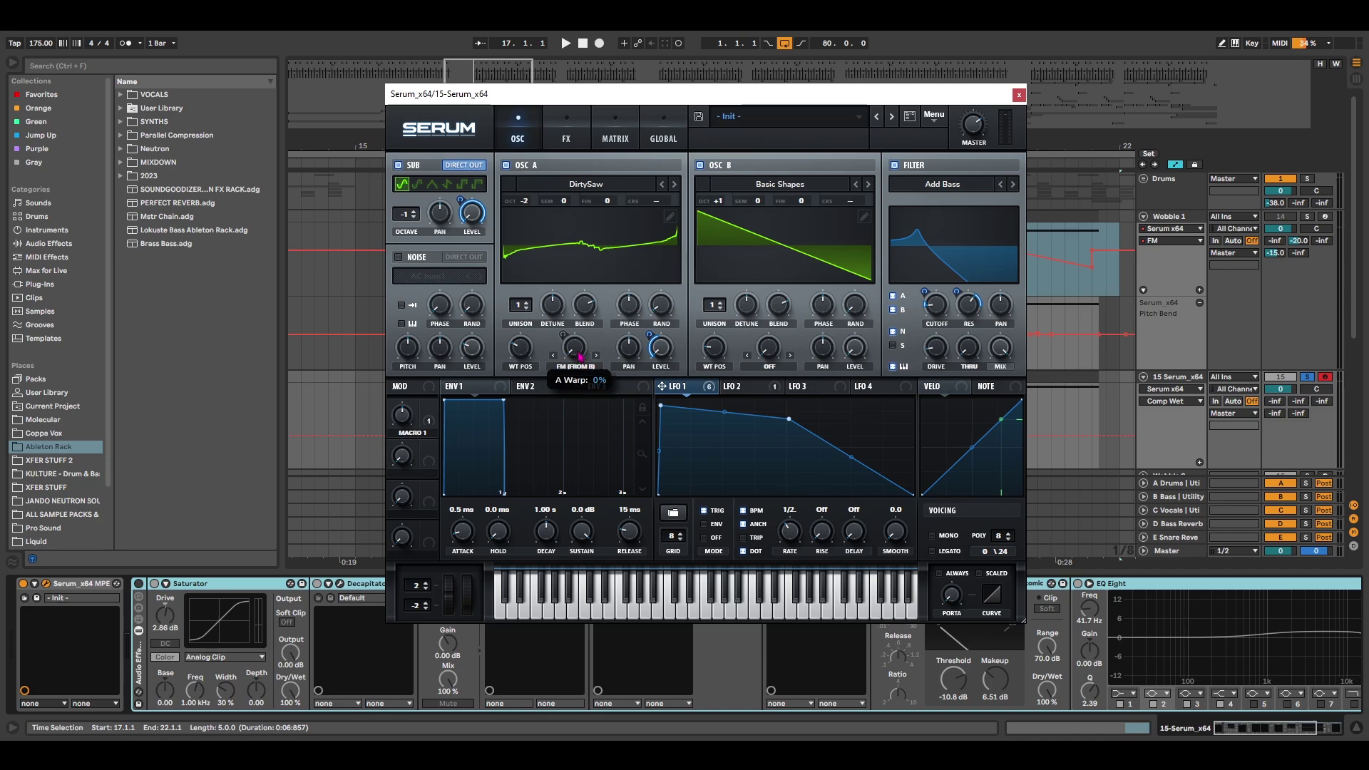
left_click(402, 434)
left_click(1019, 95)
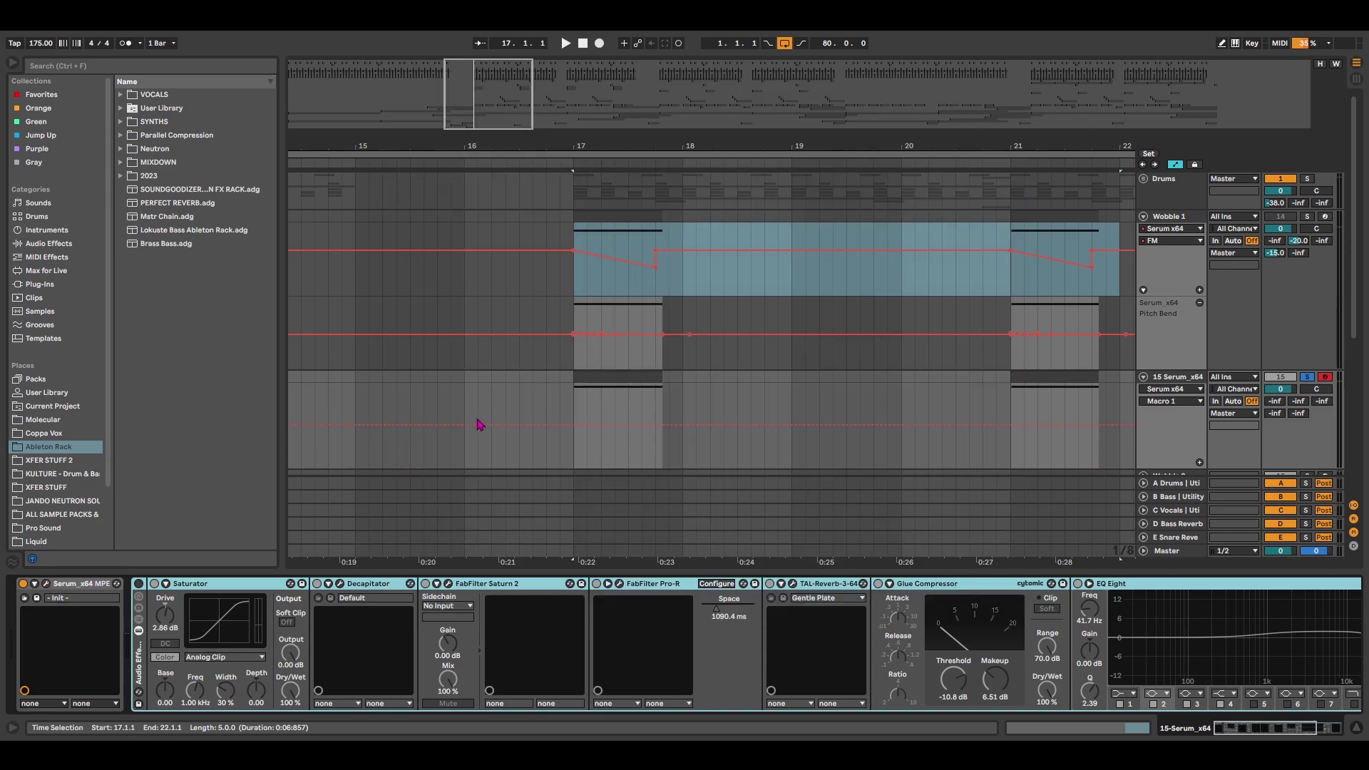
Step: Paste the FM automation curve into the Macro 1 lane at bar 17 and hide the automation lanes
left_click(579, 412)
key("ctrl+v")
left_click(601, 462)
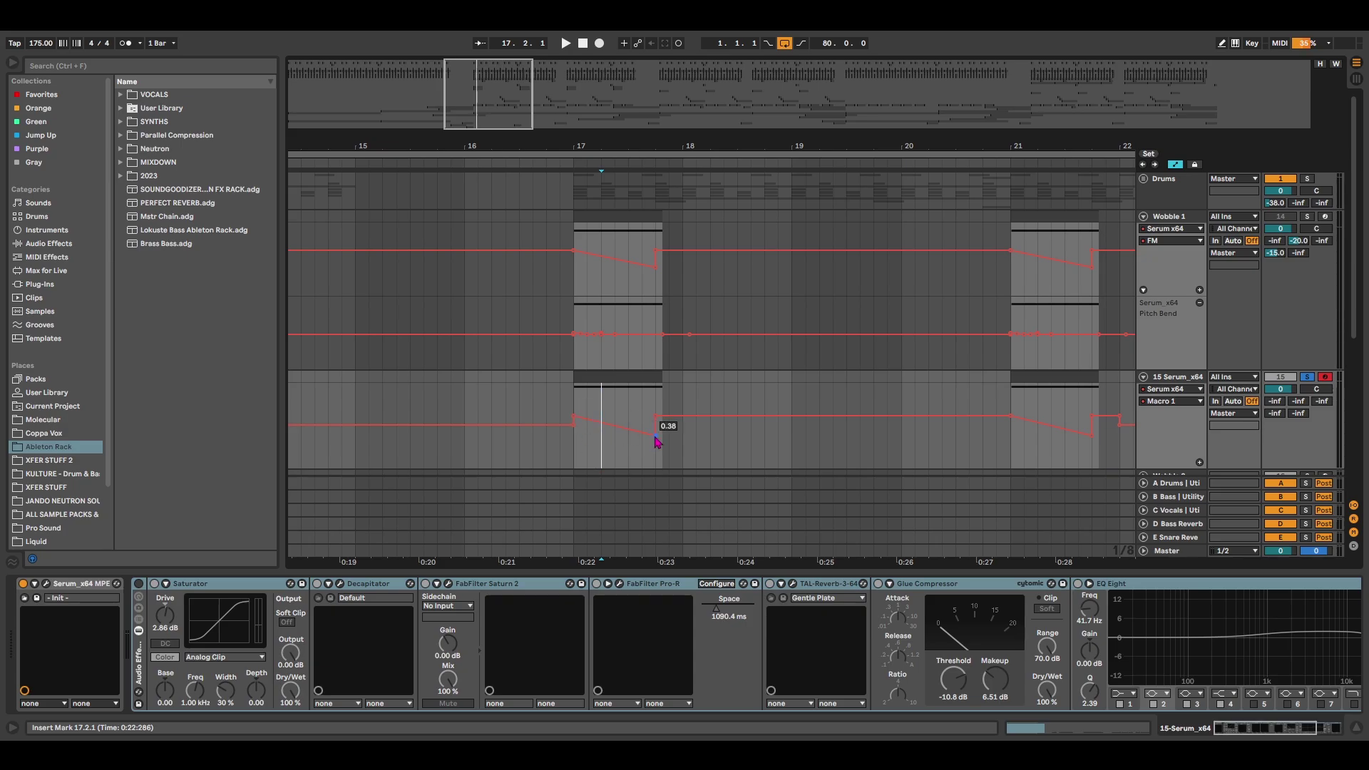
left_click(633, 399)
key("a")
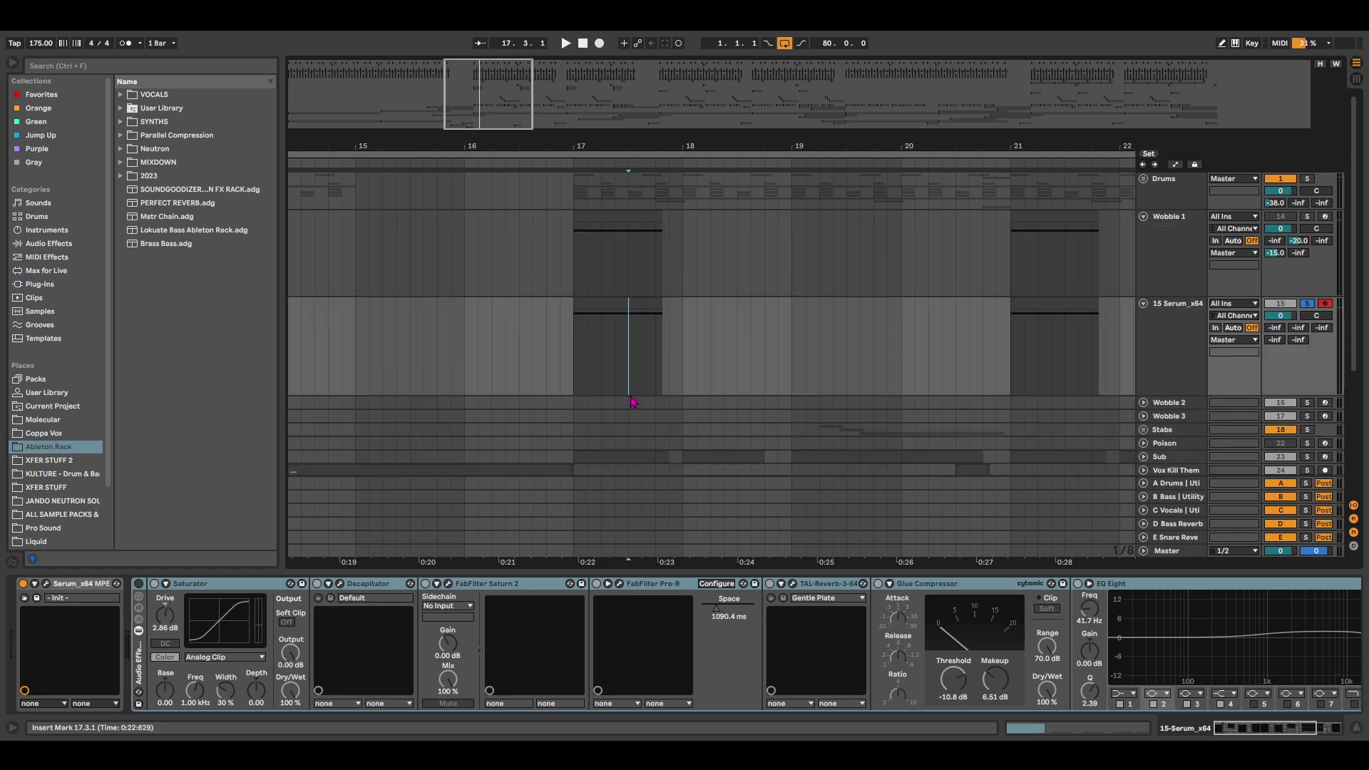
Step: In Serum's Envelope 1, set the attack to 218 ms, the decay to 494 ms and the release to 136 ms
left_click(45, 583)
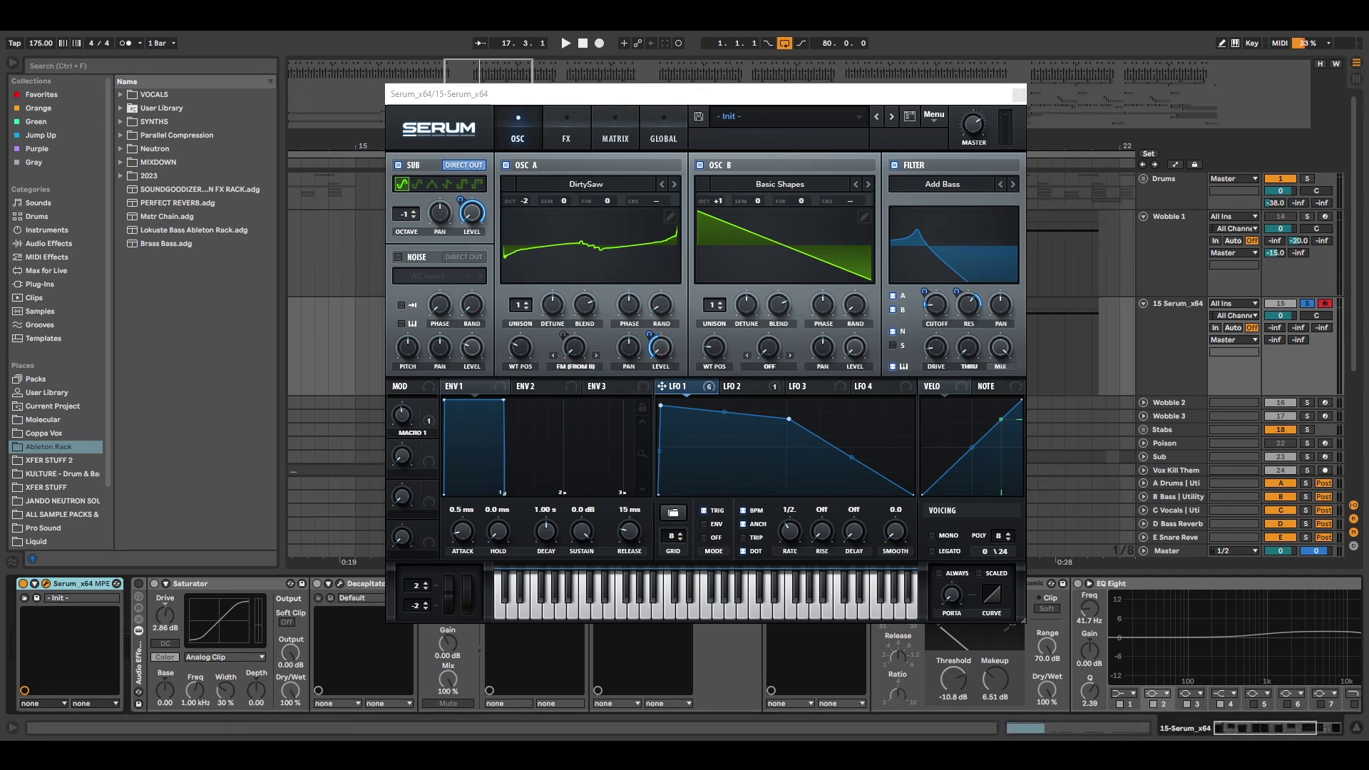
left_click_drag(457, 540, 476, 505)
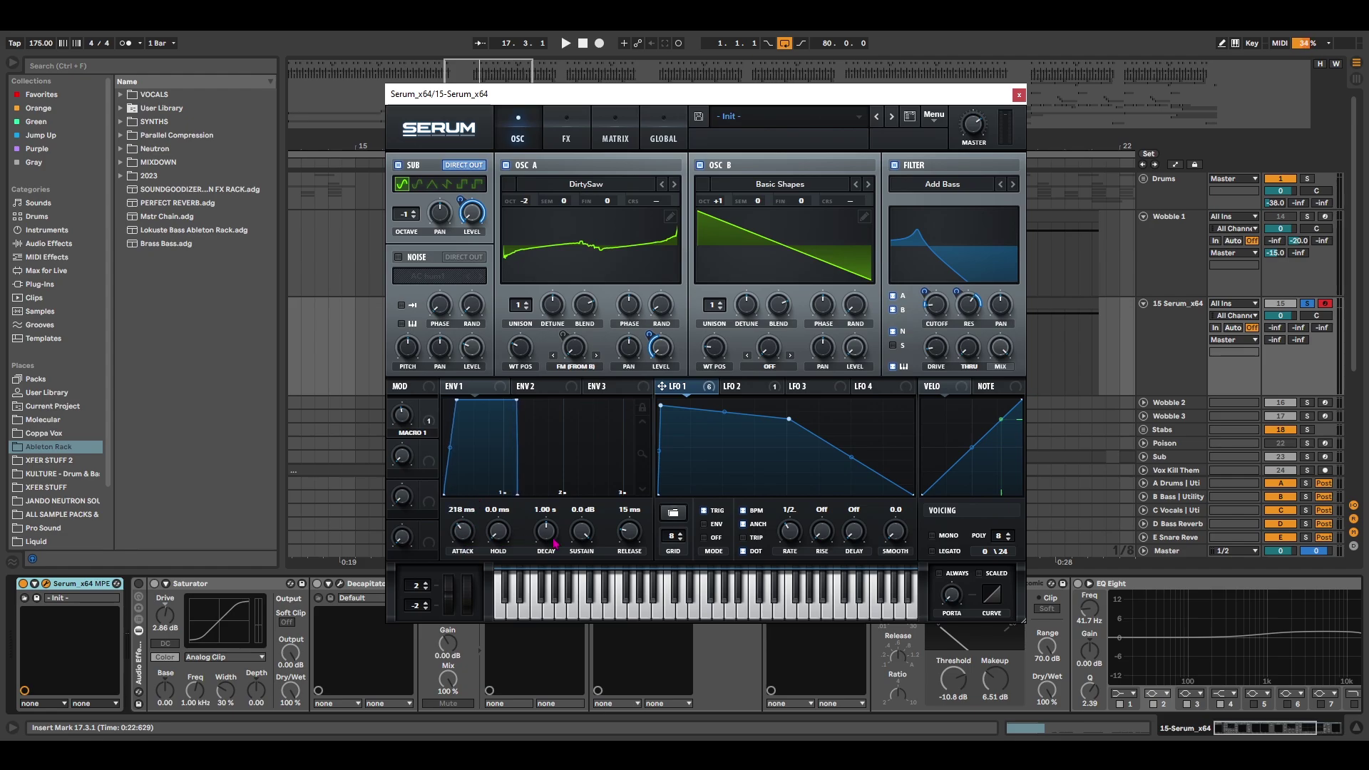
left_click_drag(549, 536, 547, 547)
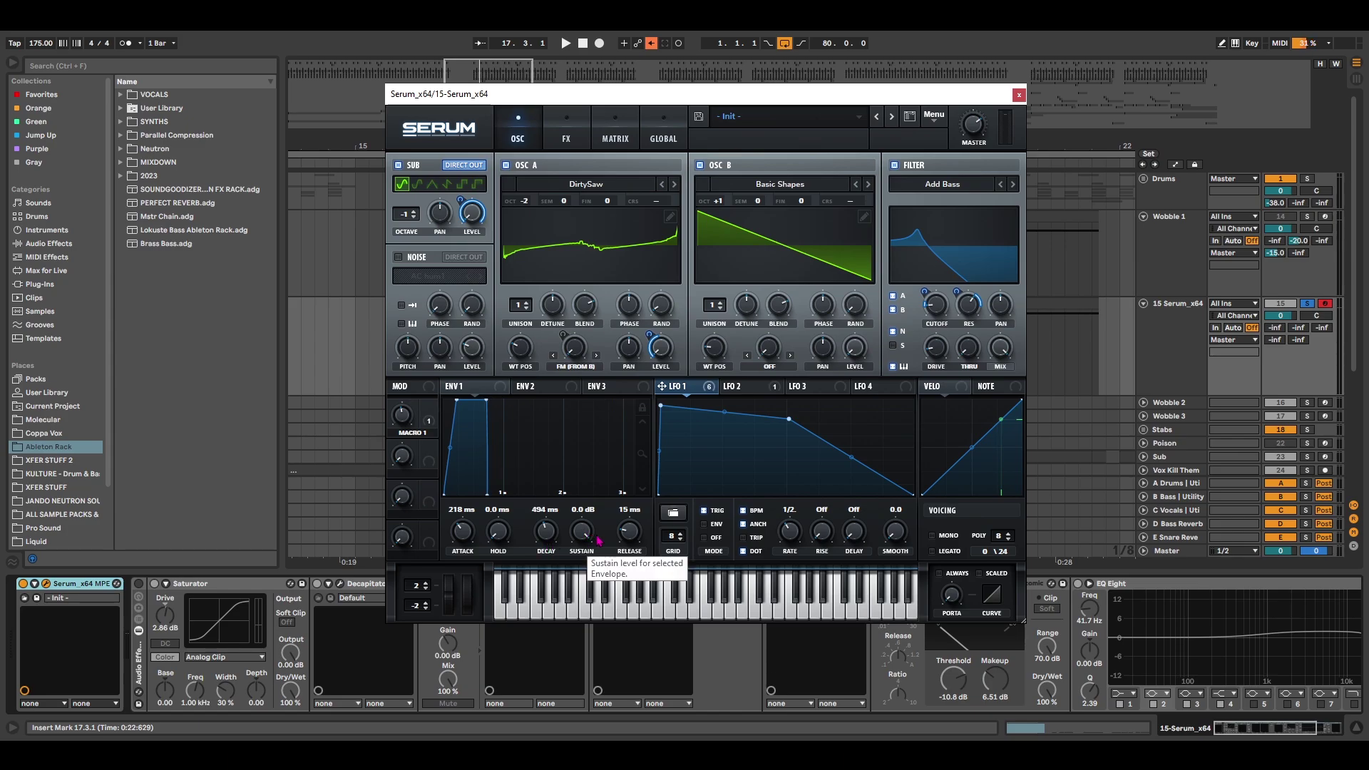
left_click_drag(631, 540, 637, 538)
double_click(636, 539)
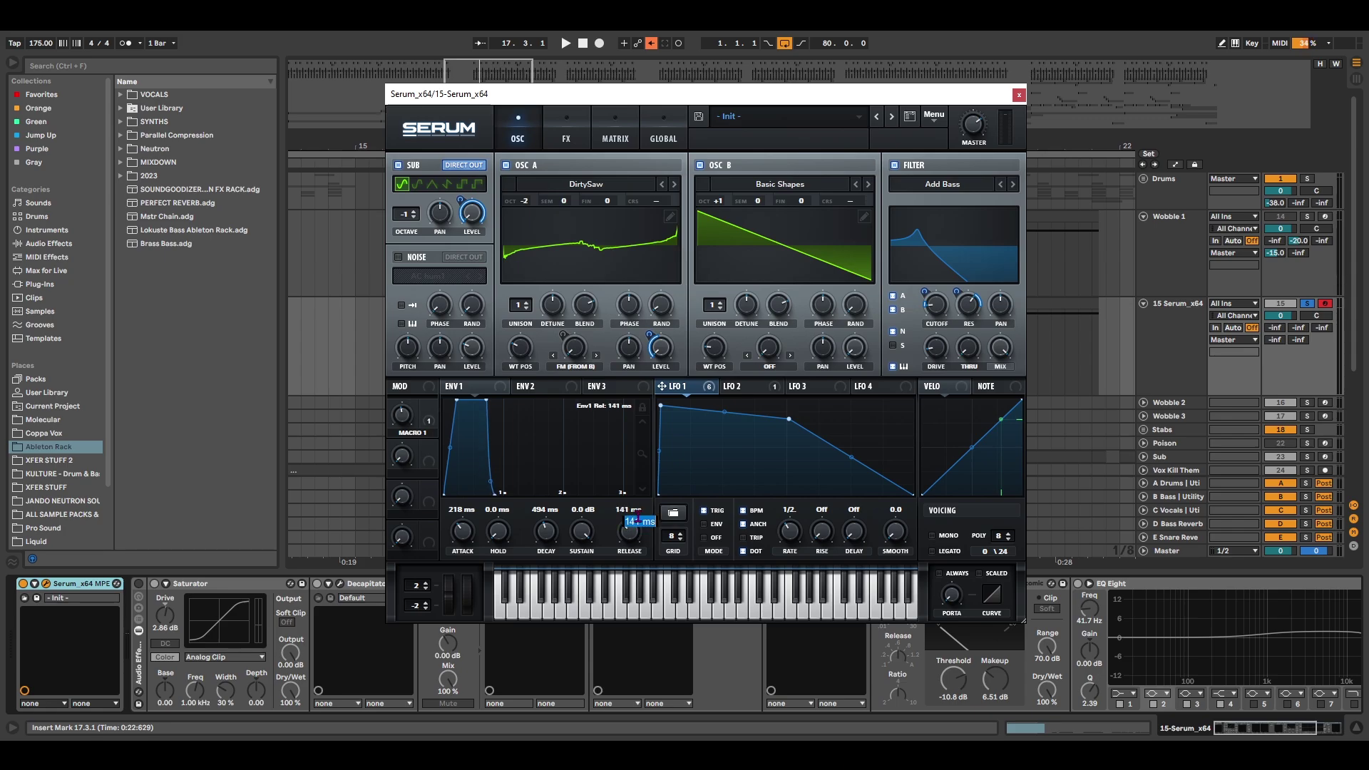
type("136")
key("Return")
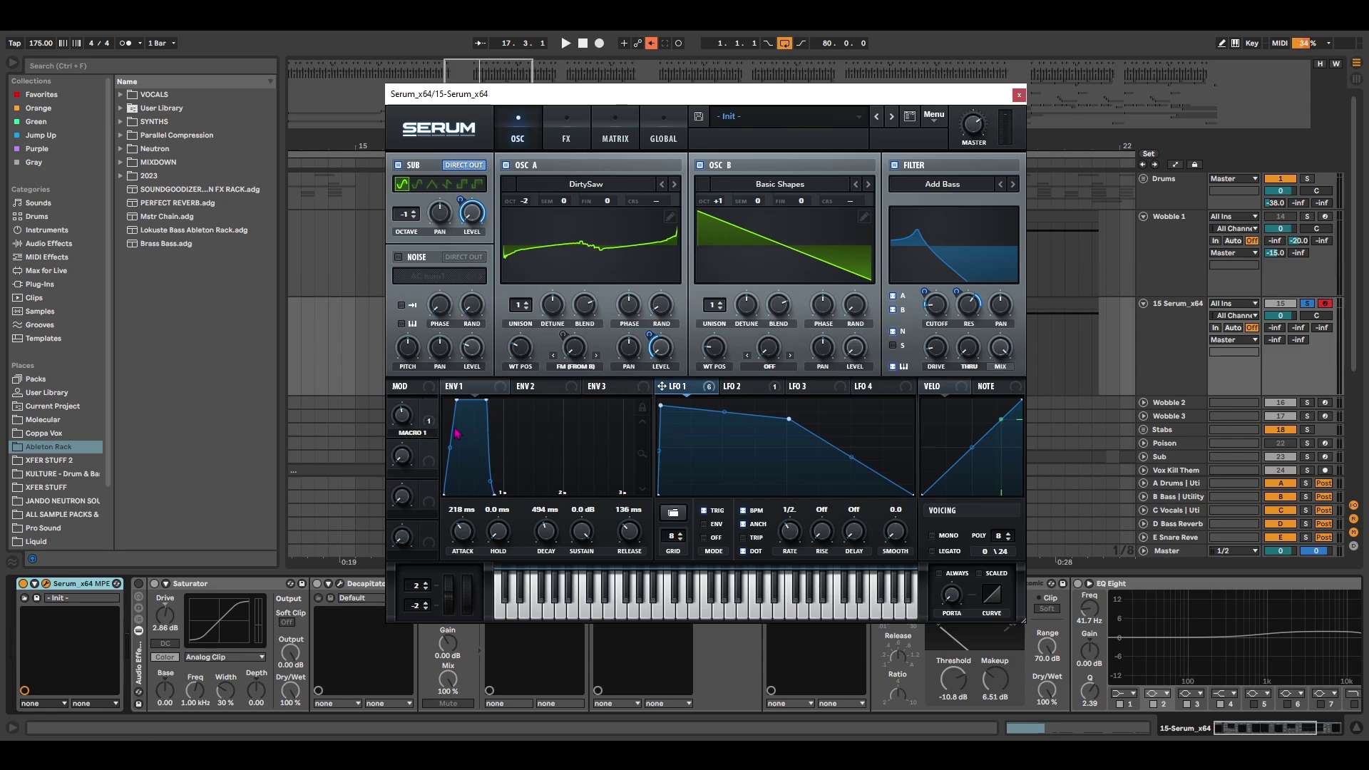
Step: Close Serum, select the 15-Serum clip at bar 17 and play it back
left_click(1019, 94)
left_click_drag(591, 305, 675, 339)
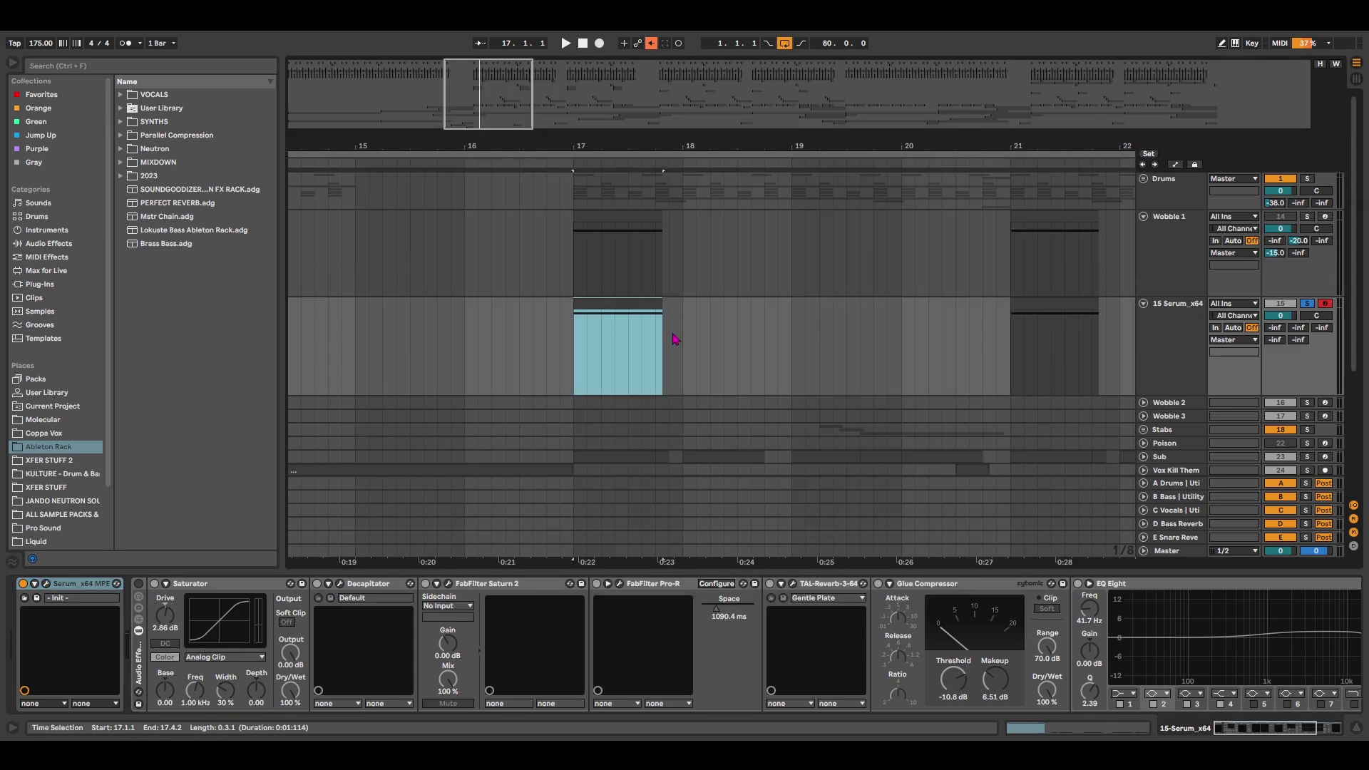
key("space")
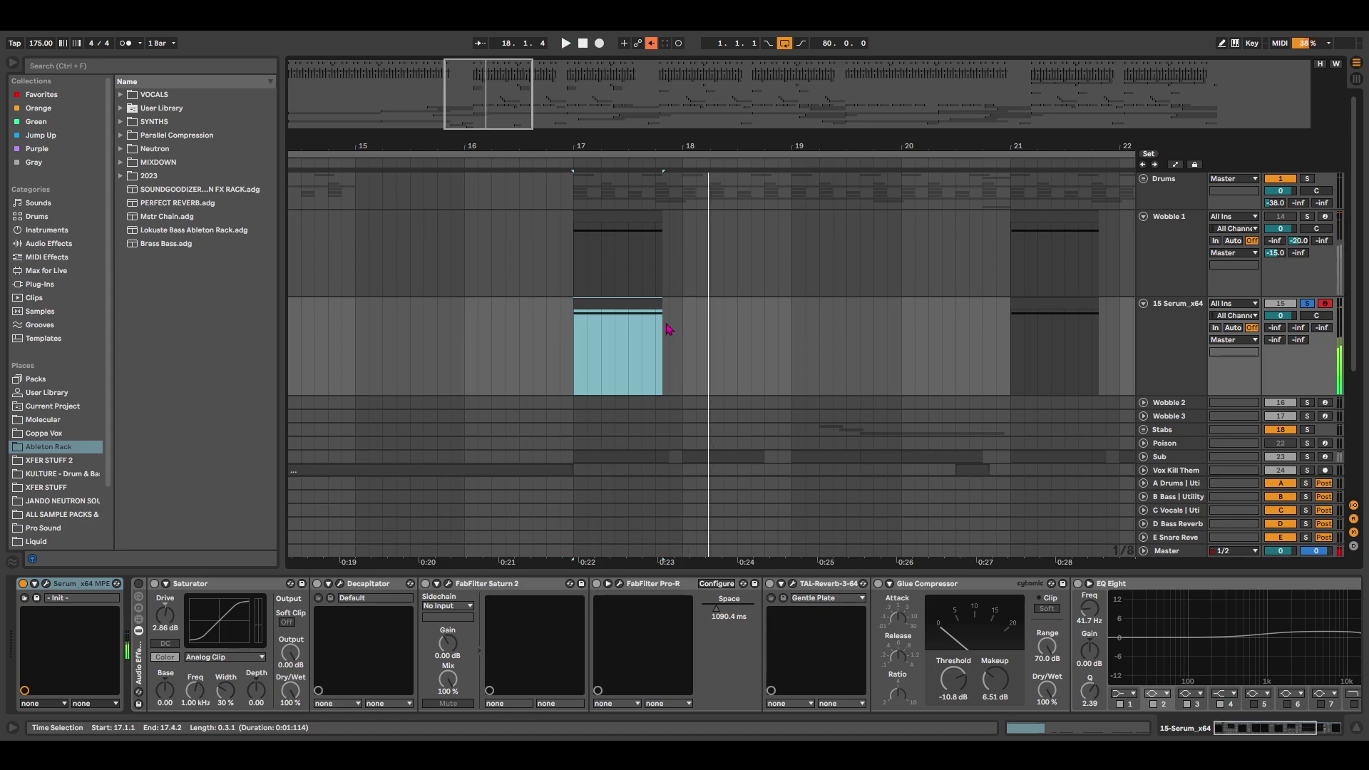
key("space")
key("space")
key("space")
Step: Show the automation lanes and look through the Serum parameters available for automation on the 15-Serum track
key("a")
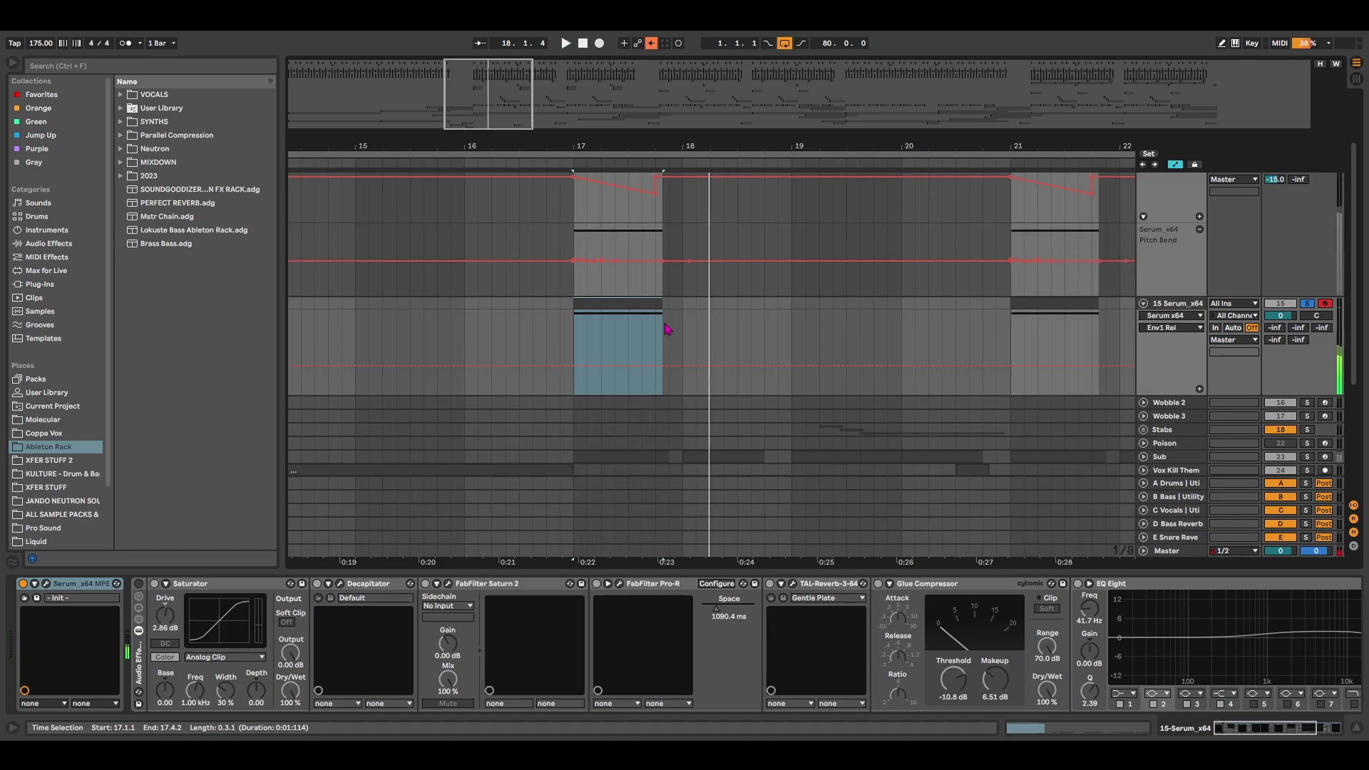
scroll(697, 265, "up", 2)
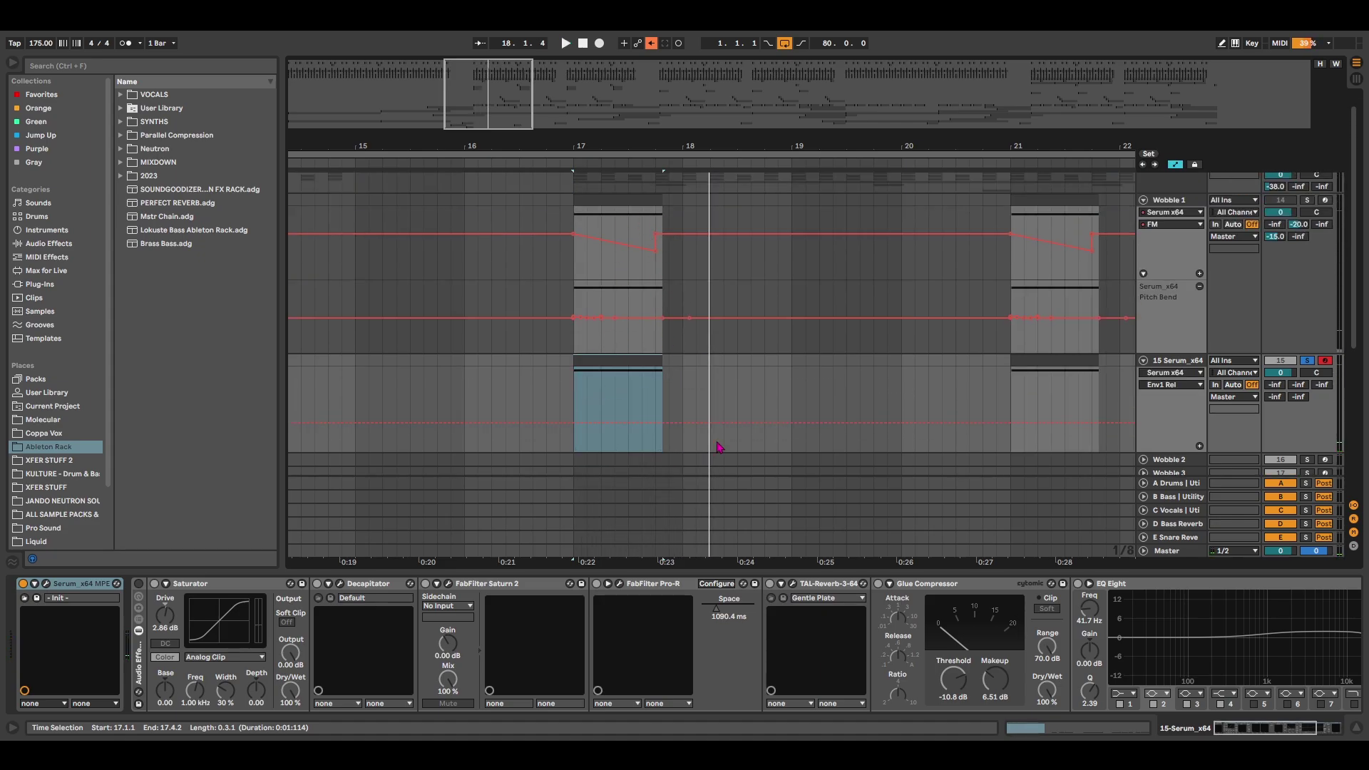
left_click(1173, 373)
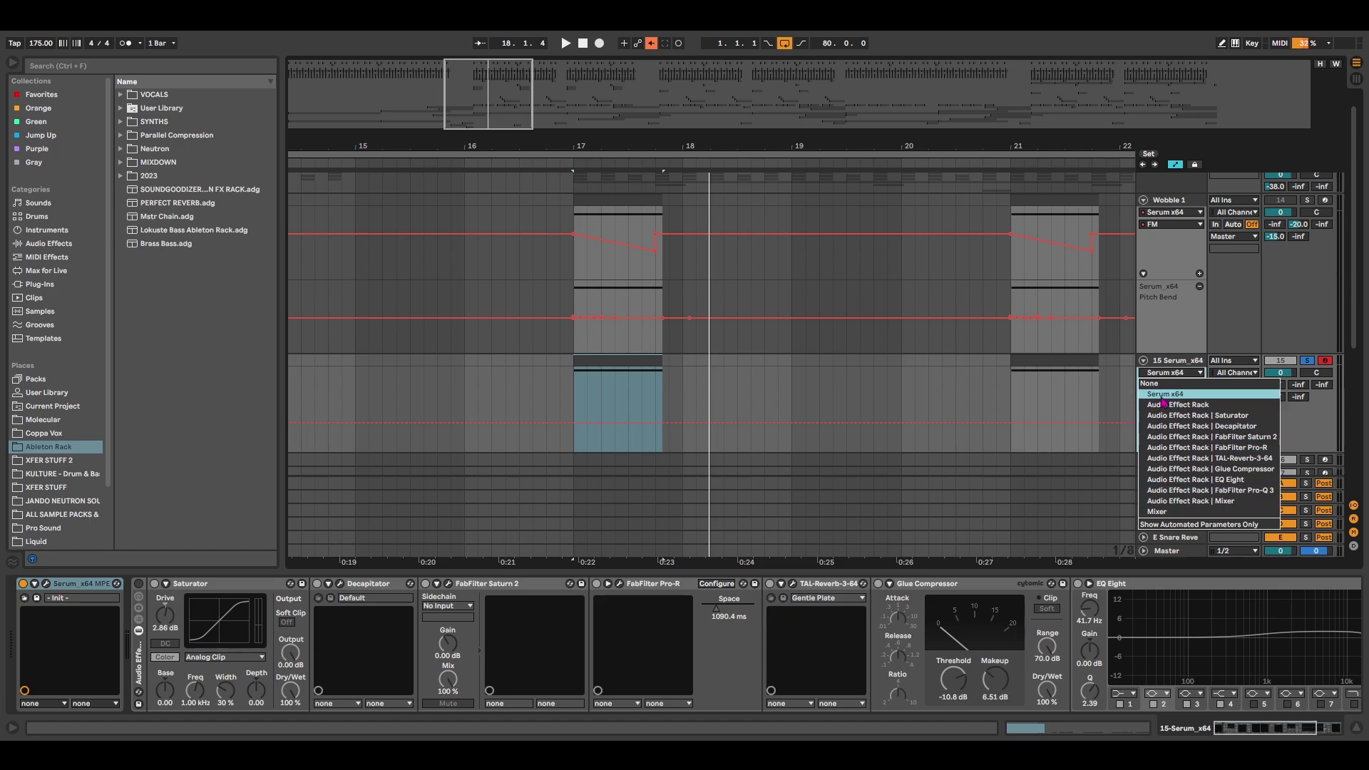
left_click(1170, 395)
left_click(1169, 386)
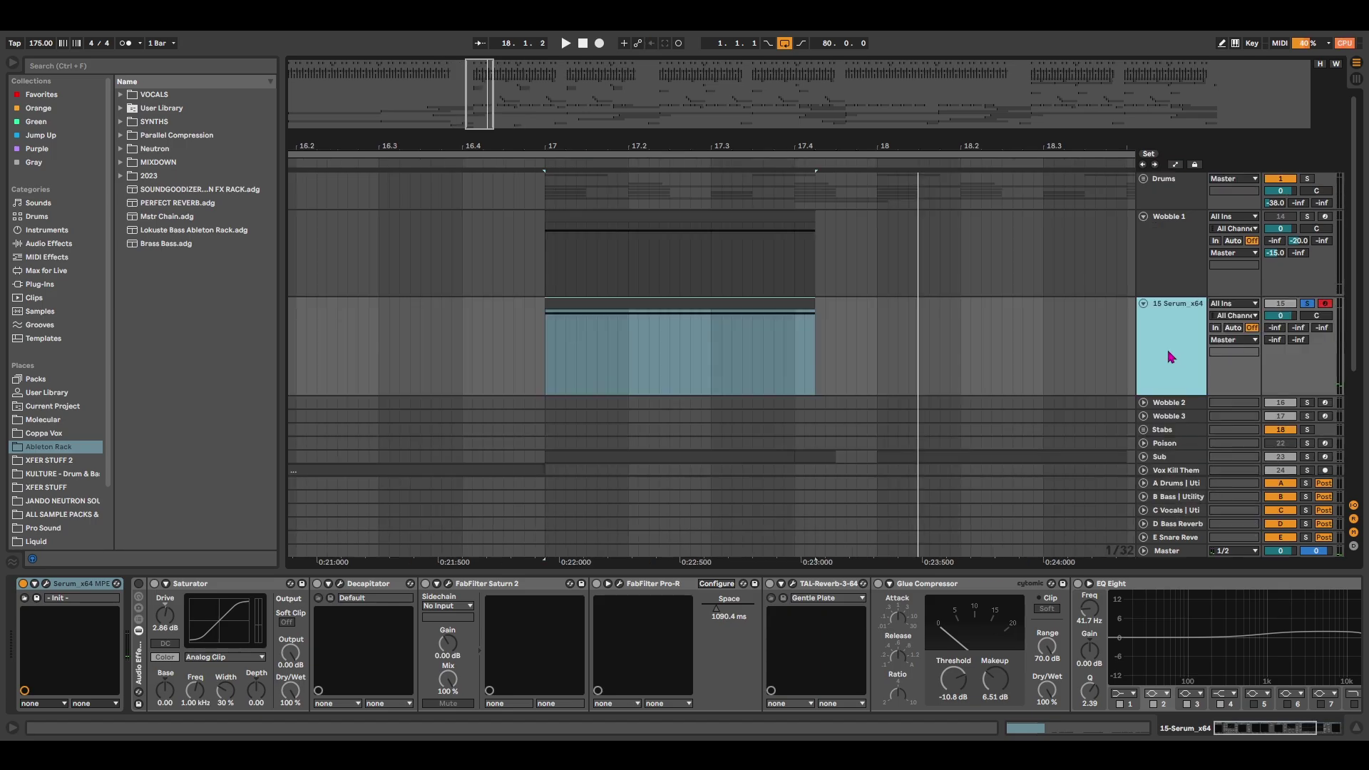
Step: Select the 15-Serum clip and play it with the audio effect rack enabled
left_click(1143, 305)
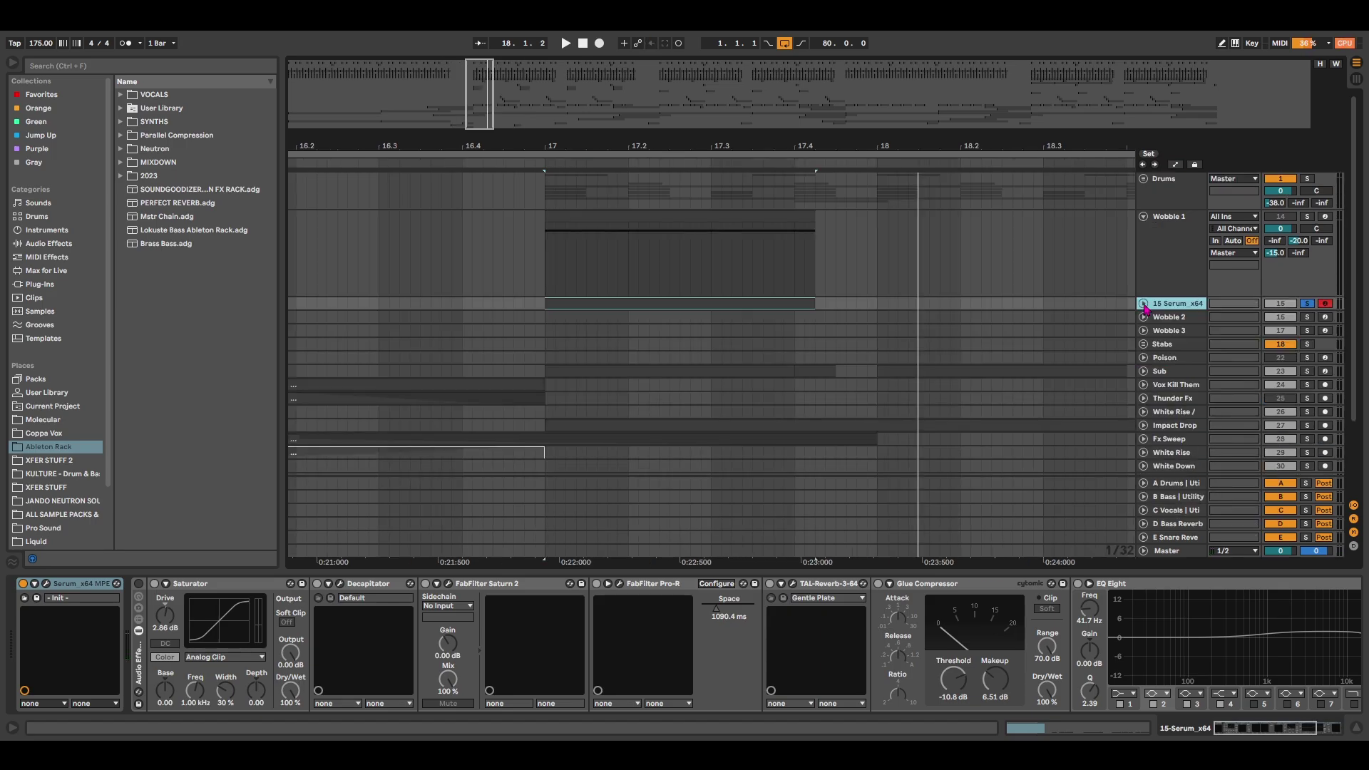
left_click(1144, 305)
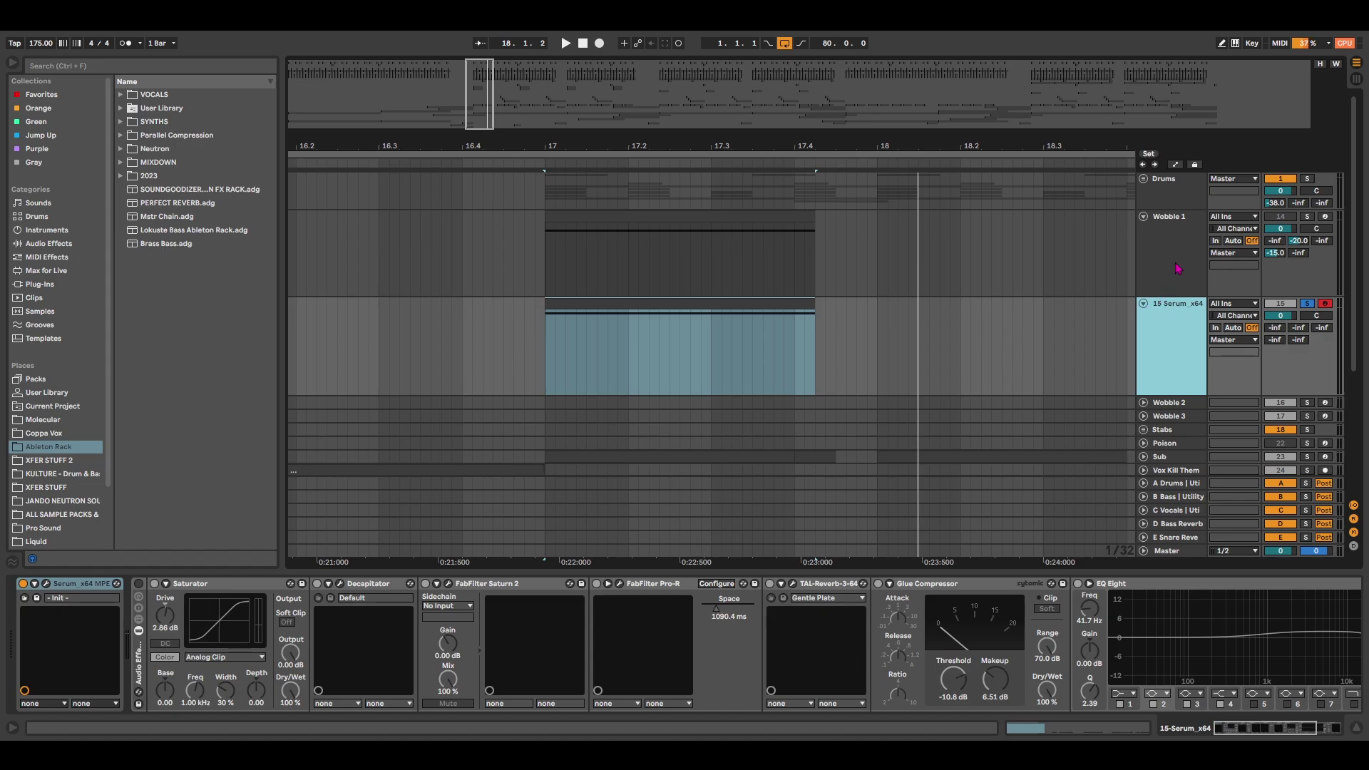
left_click(675, 314)
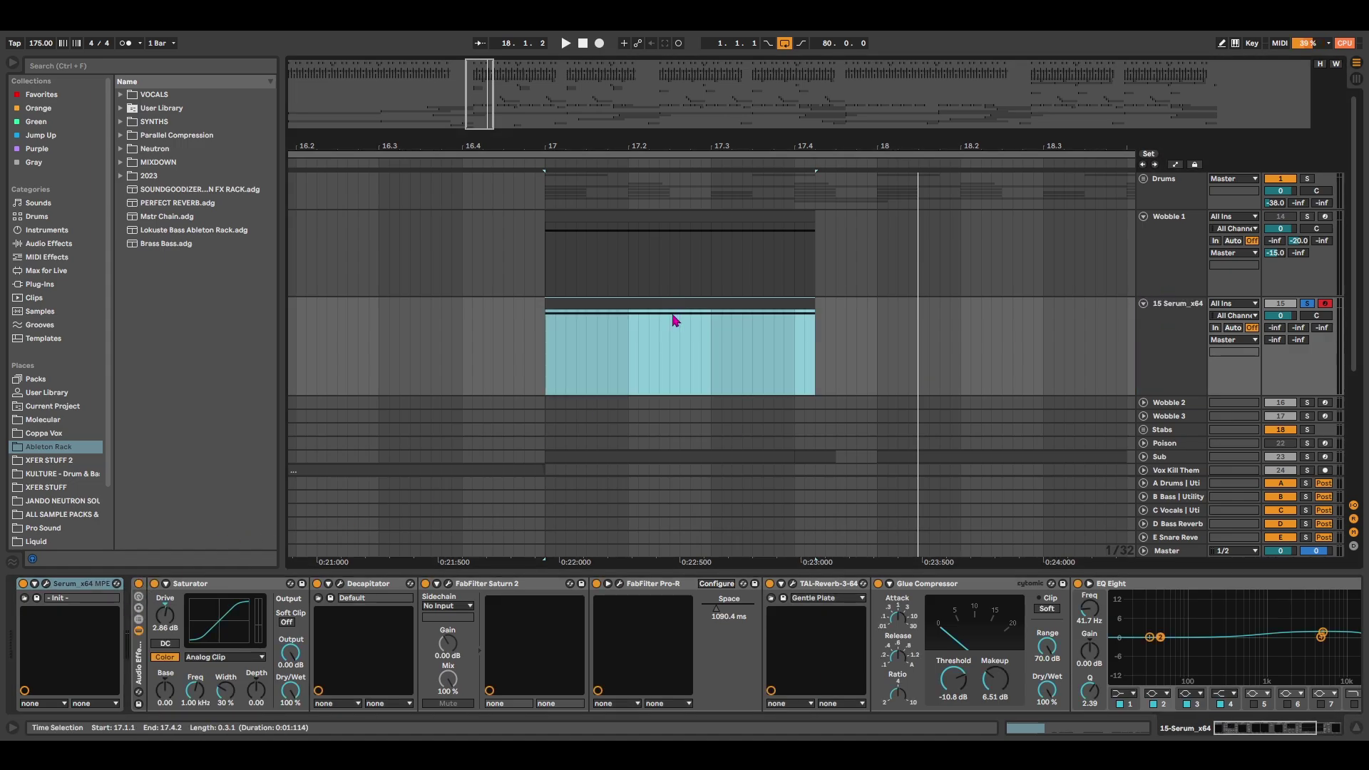
key("space")
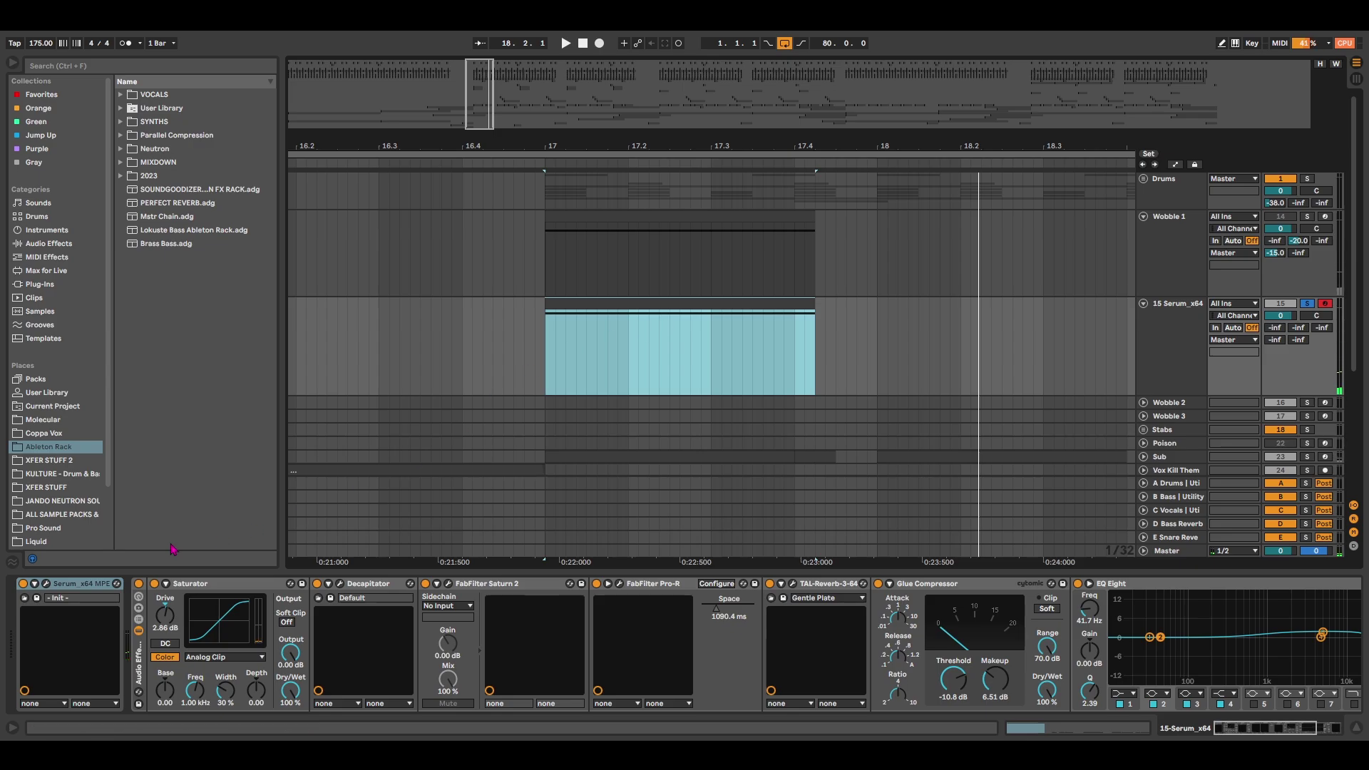
Step: Examine the Saturator's drive setting and curve types, keeping Analog Clip
left_click(207, 586)
mouse_move(1283, 728)
left_mouse_down()
mouse_move(1300, 729)
mouse_move(1276, 729)
left_mouse_up()
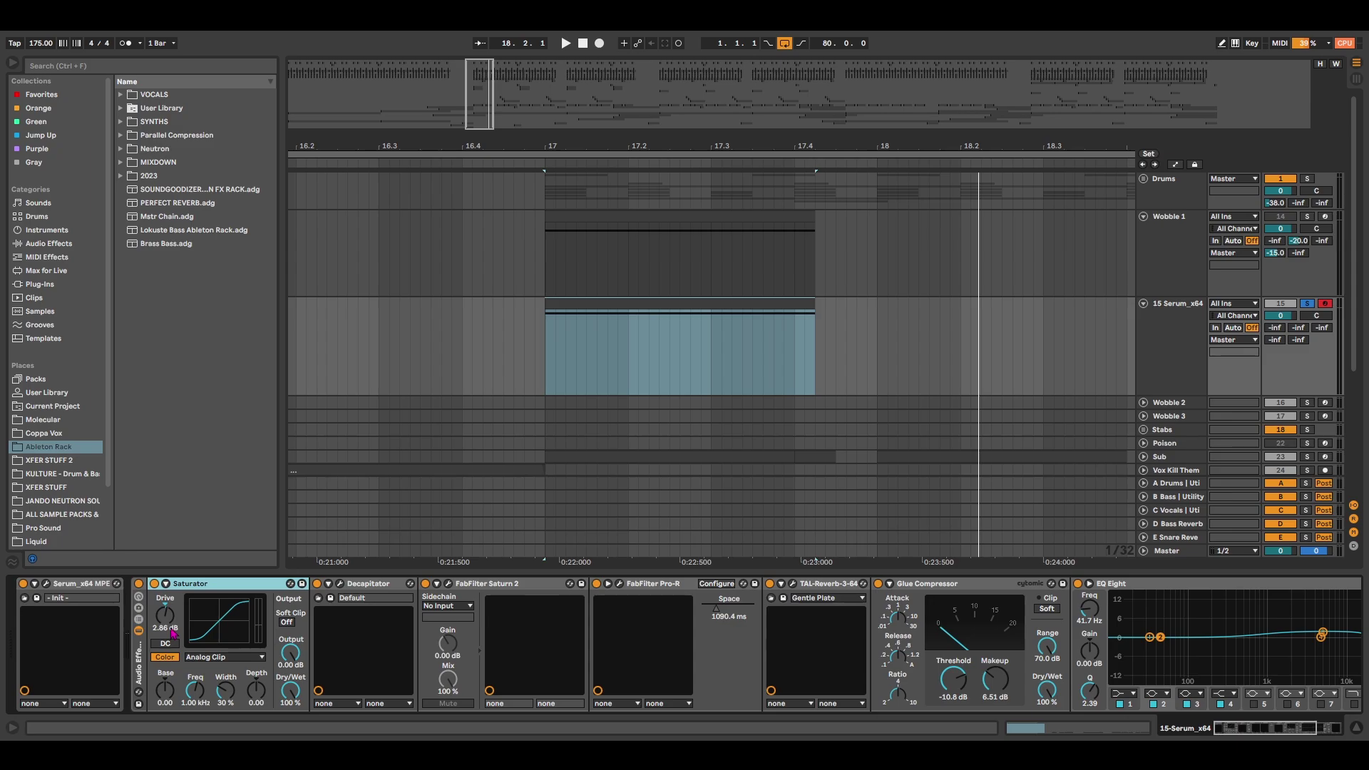
left_click(231, 657)
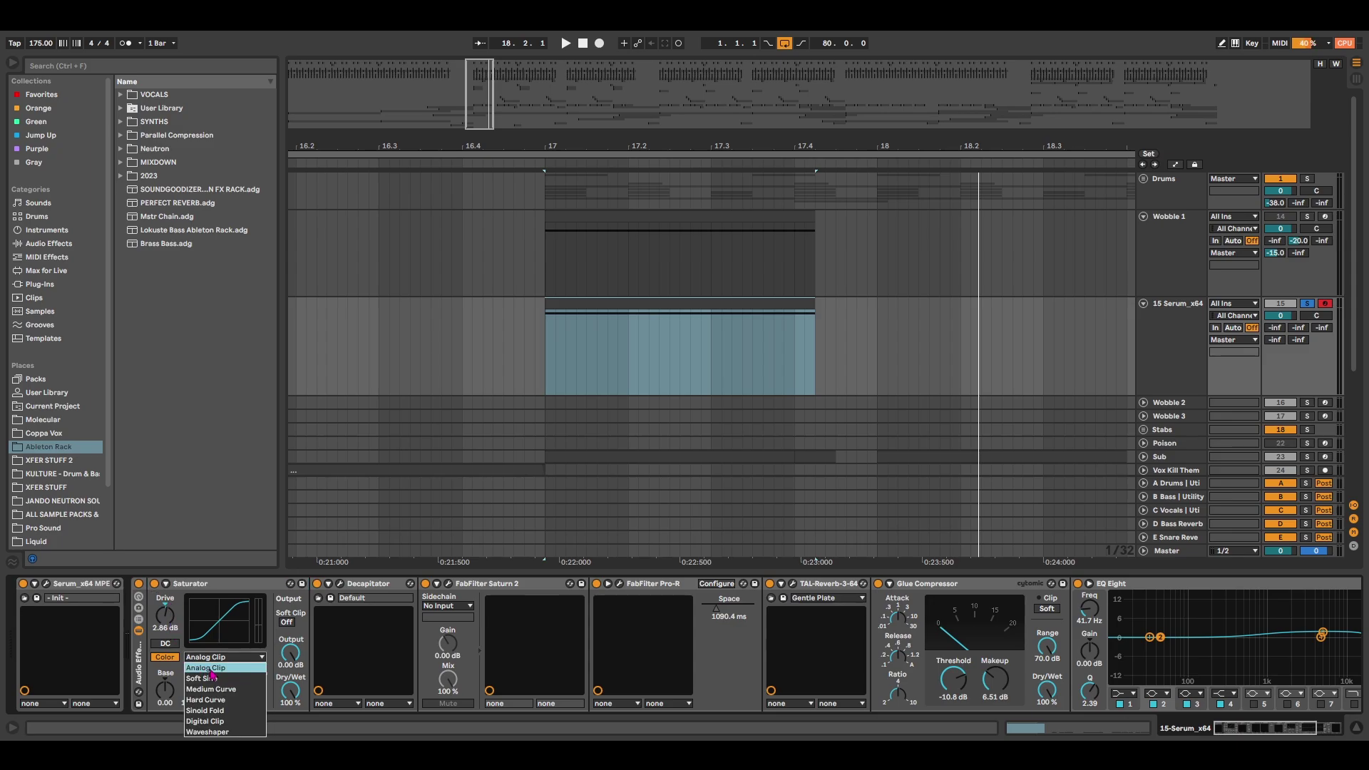
left_click(237, 590)
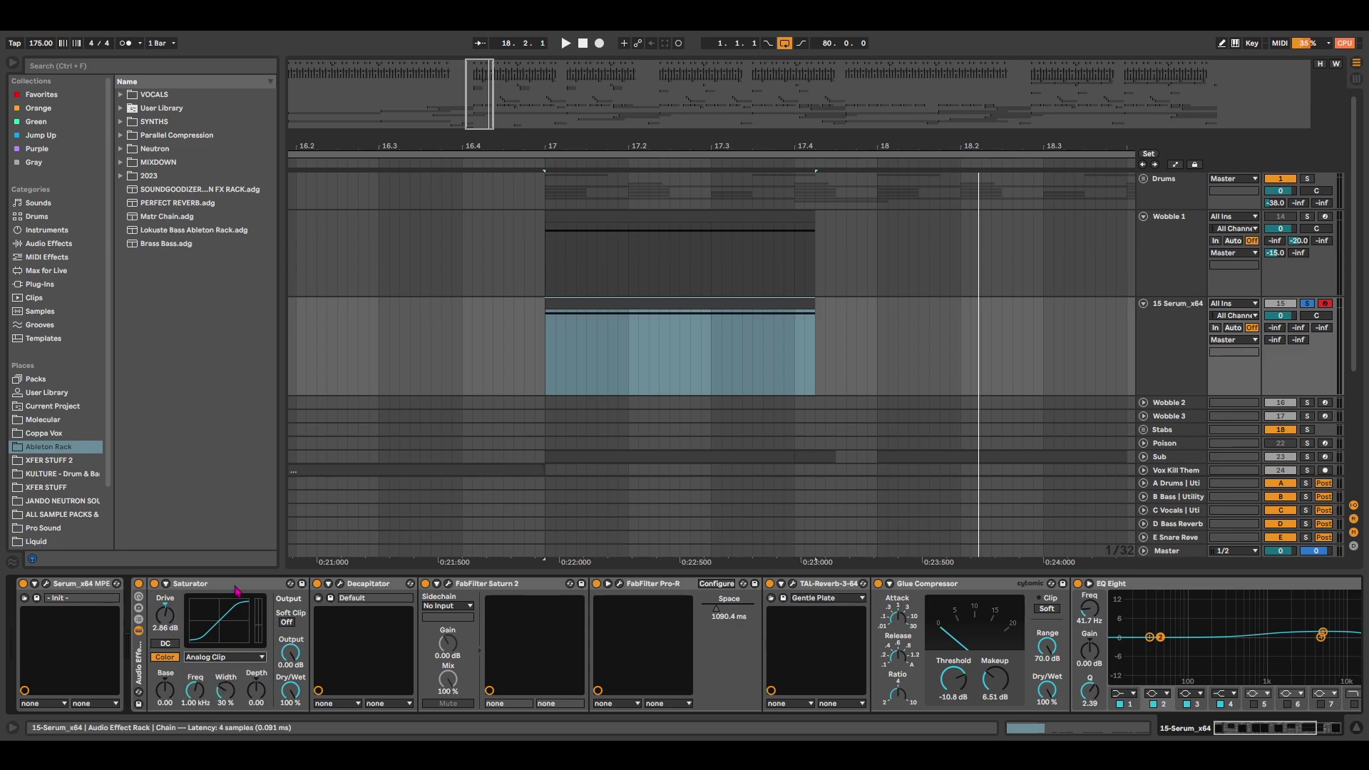
Step: Examine the settings of Decapitator and FabFilter Saturn 2 in their plugin windows, closing each one
left_click(340, 584)
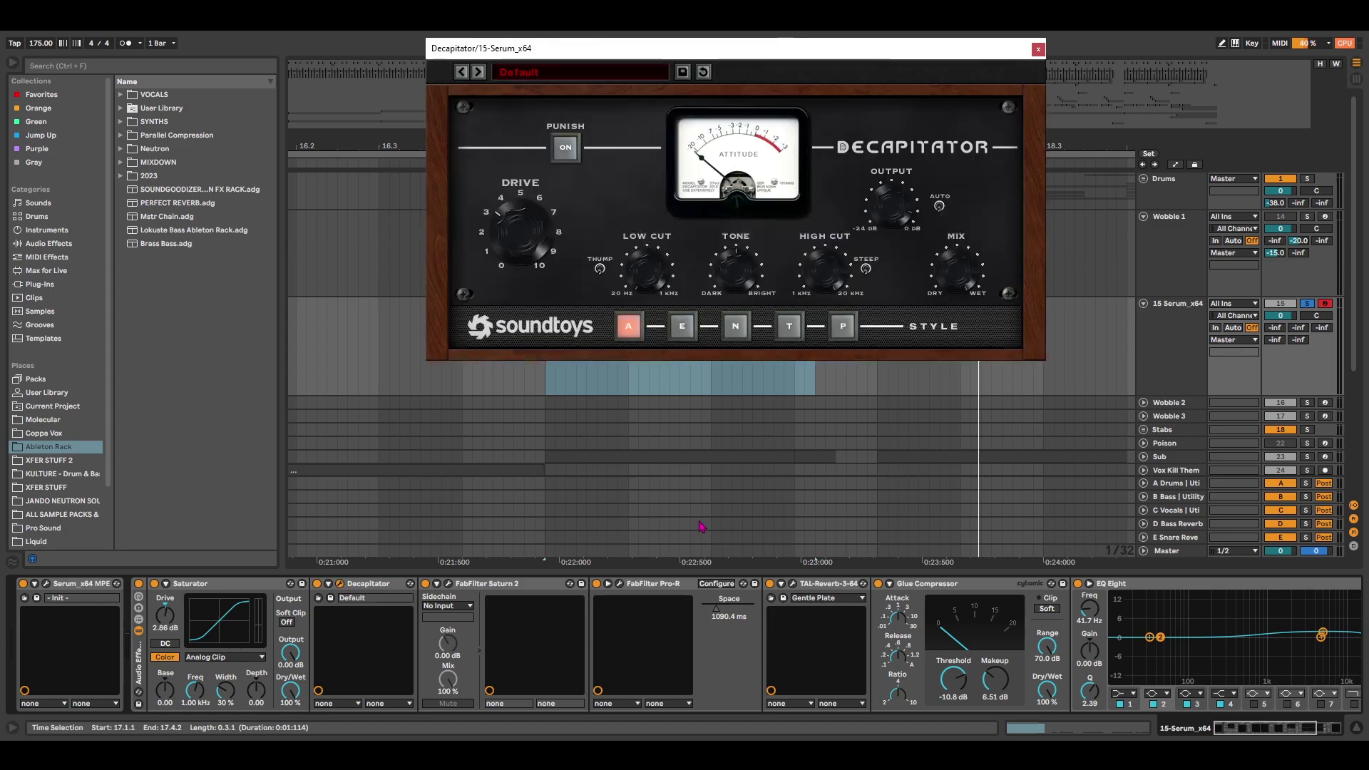
left_click_drag(713, 49, 603, 176)
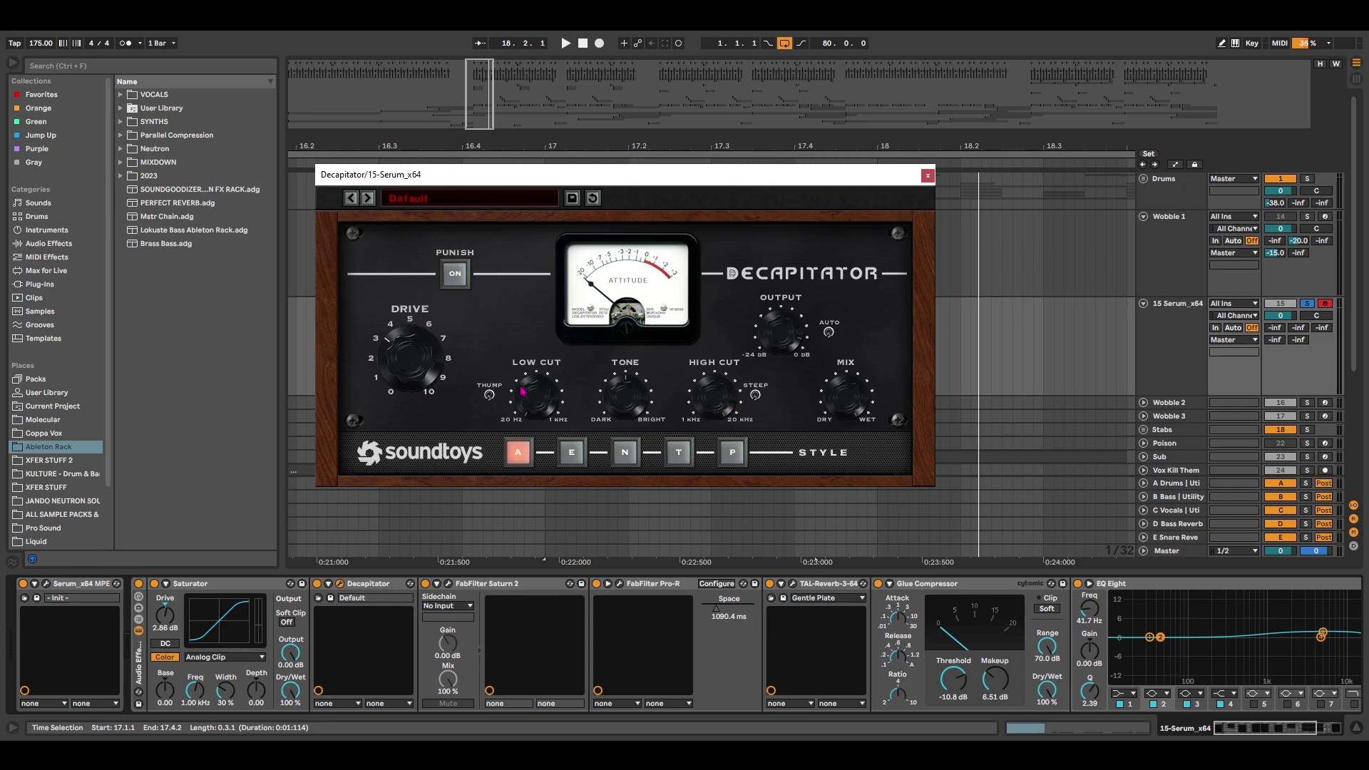
left_click(927, 175)
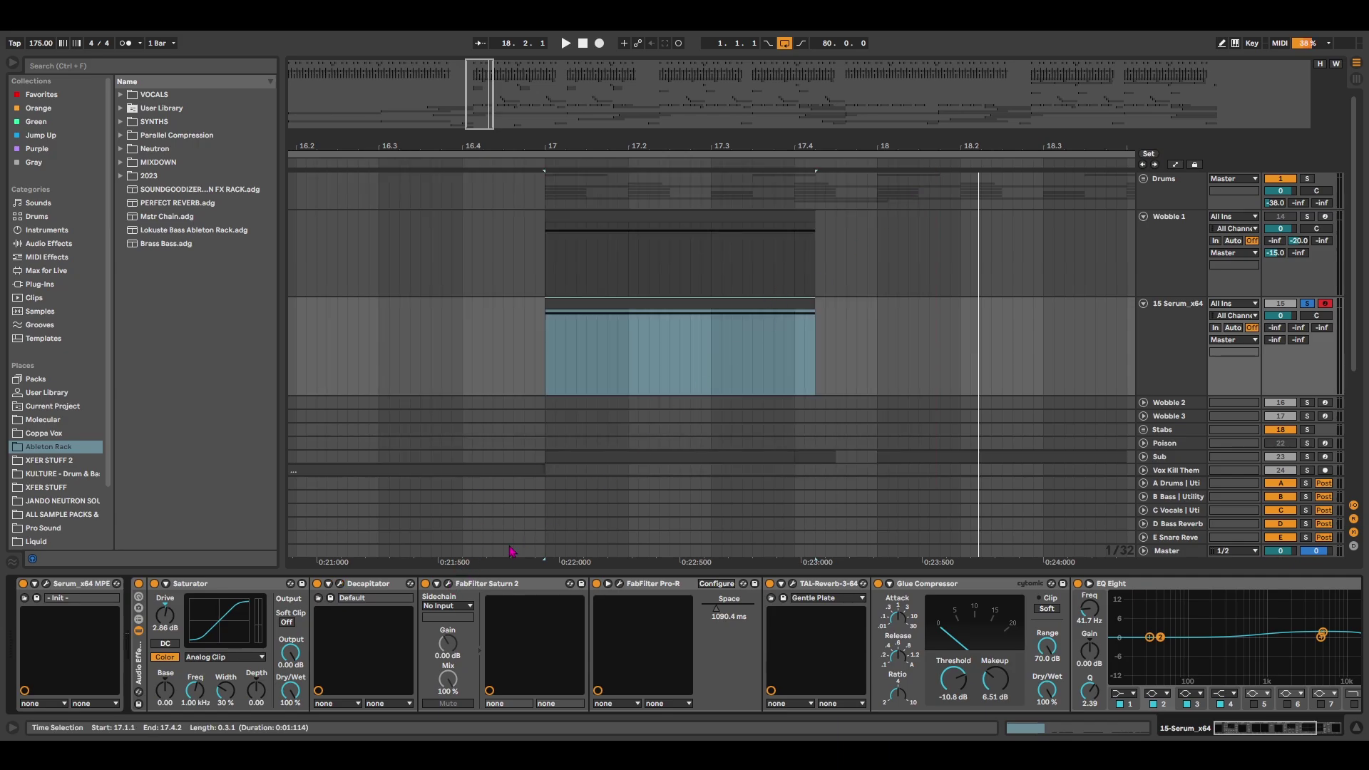
left_click(449, 584)
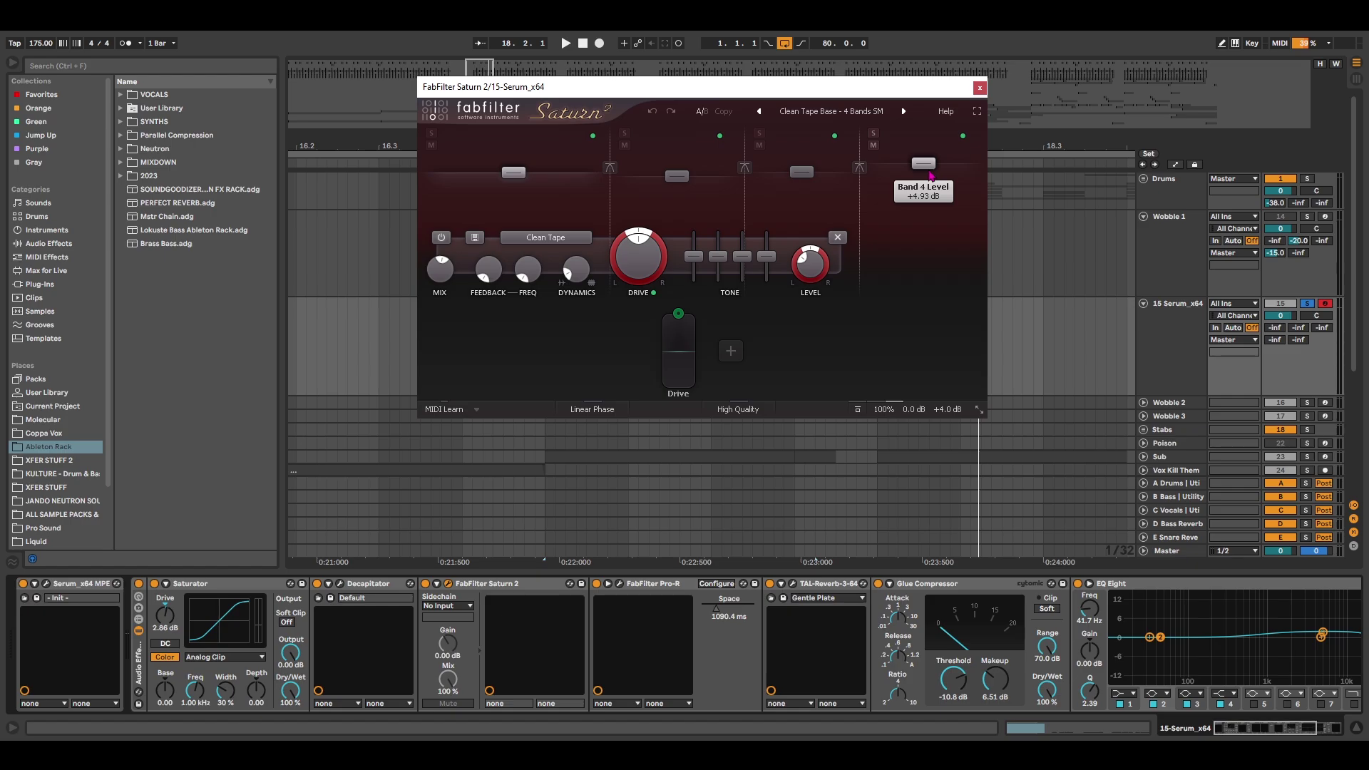
left_click(980, 88)
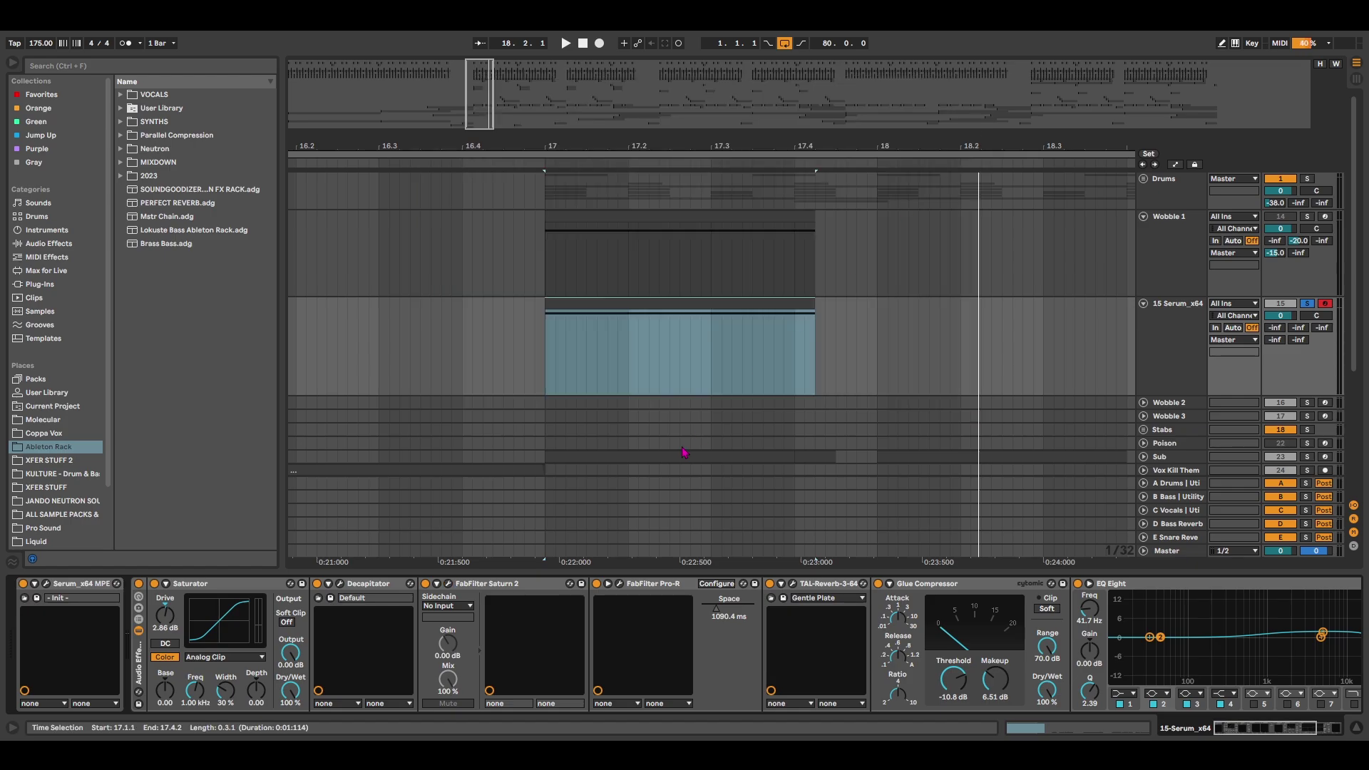
Step: Examine the Space and Mix controls and EQ curves of the FabFilter Pro-R reverb, closing its window when done
left_click(619, 583)
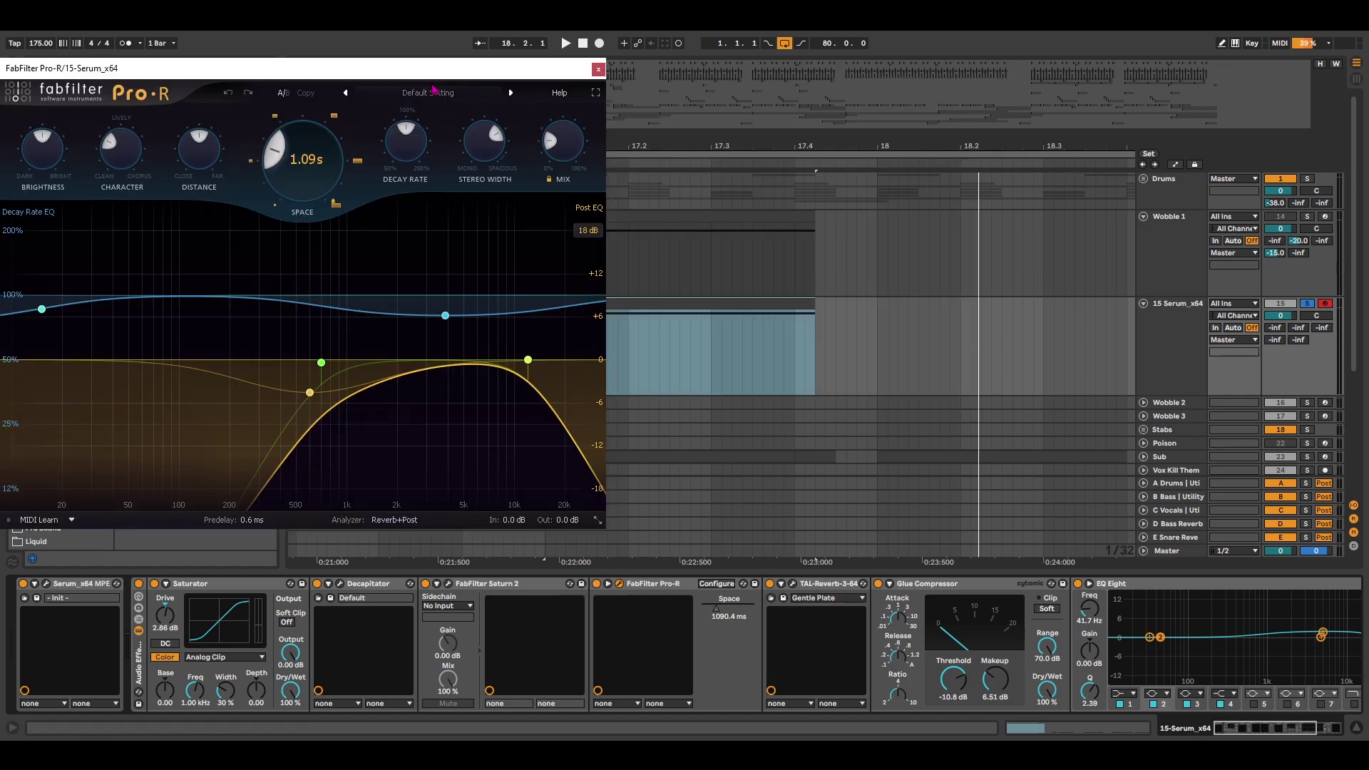
left_click_drag(357, 68, 685, 65)
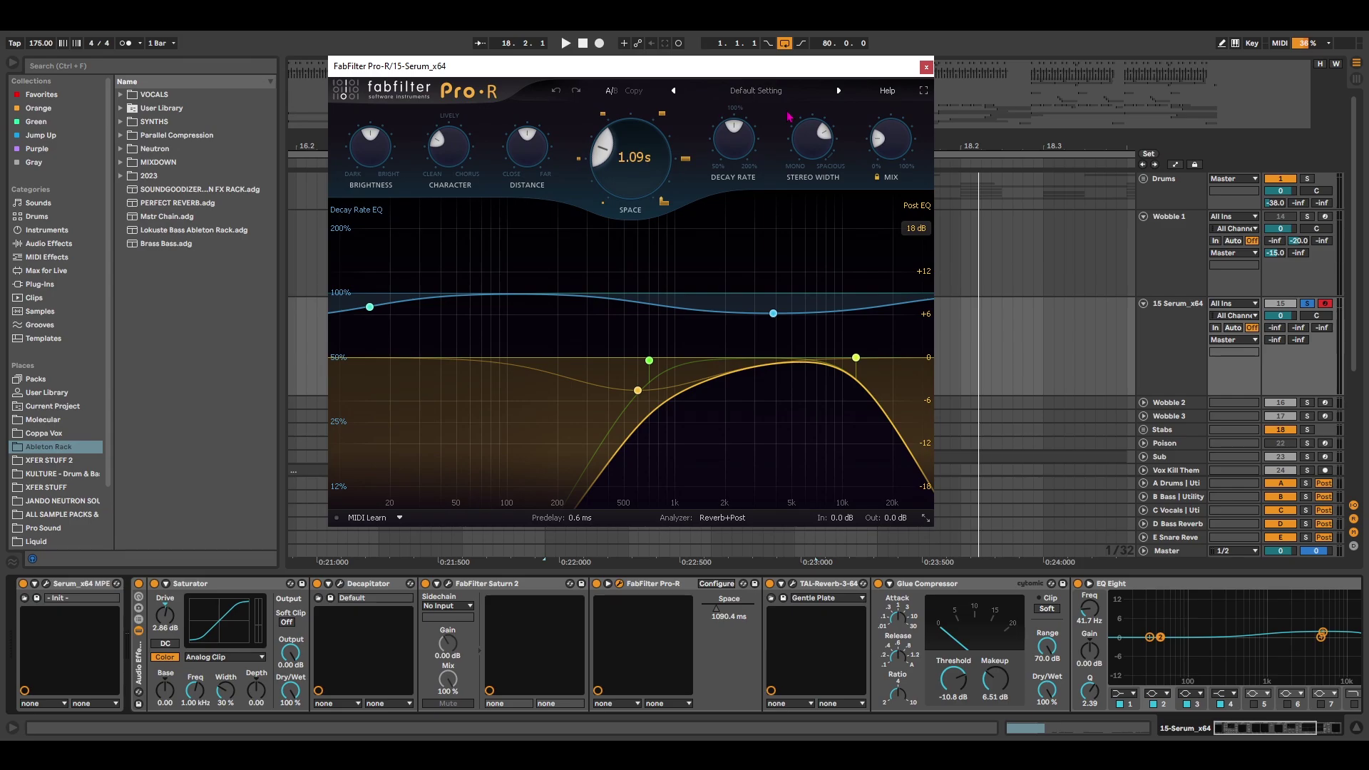
left_click_drag(763, 69, 785, 91)
mouse_move(658, 185)
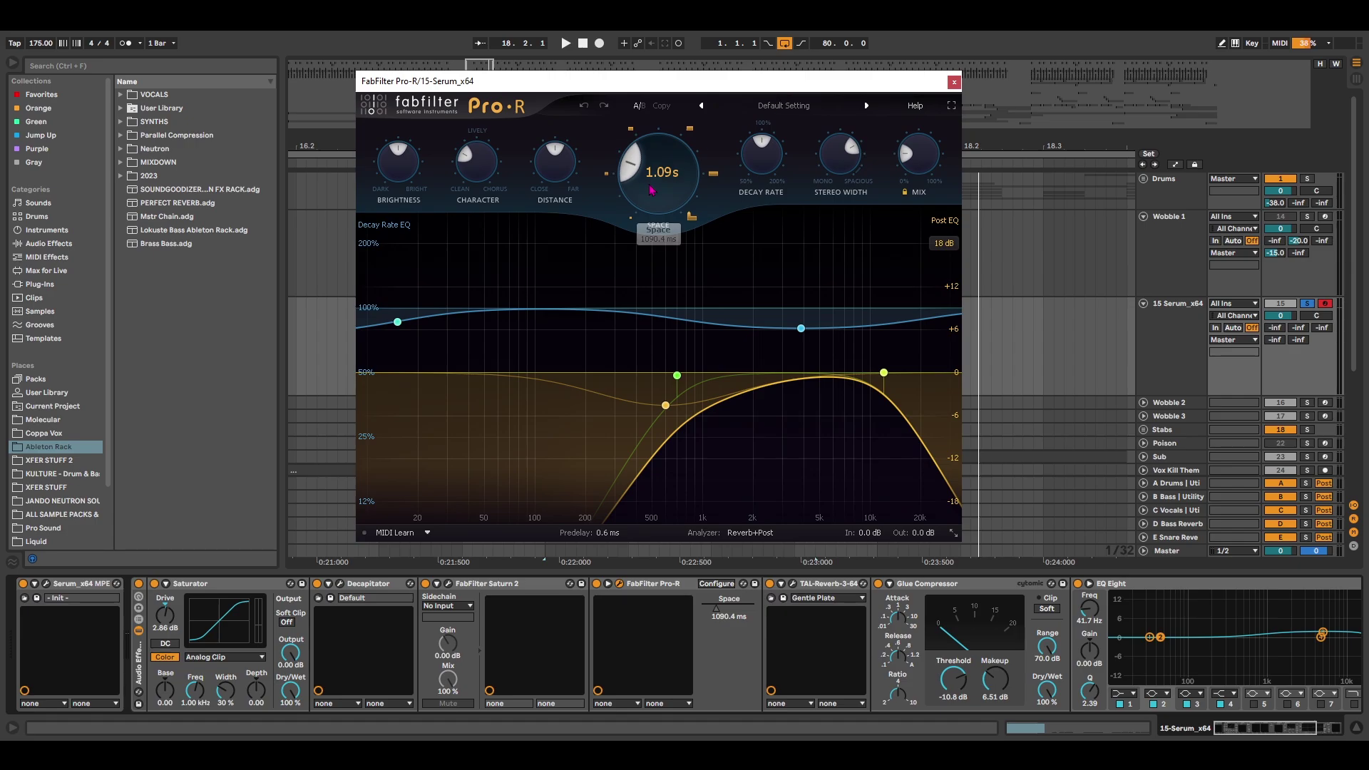
mouse_move(919, 173)
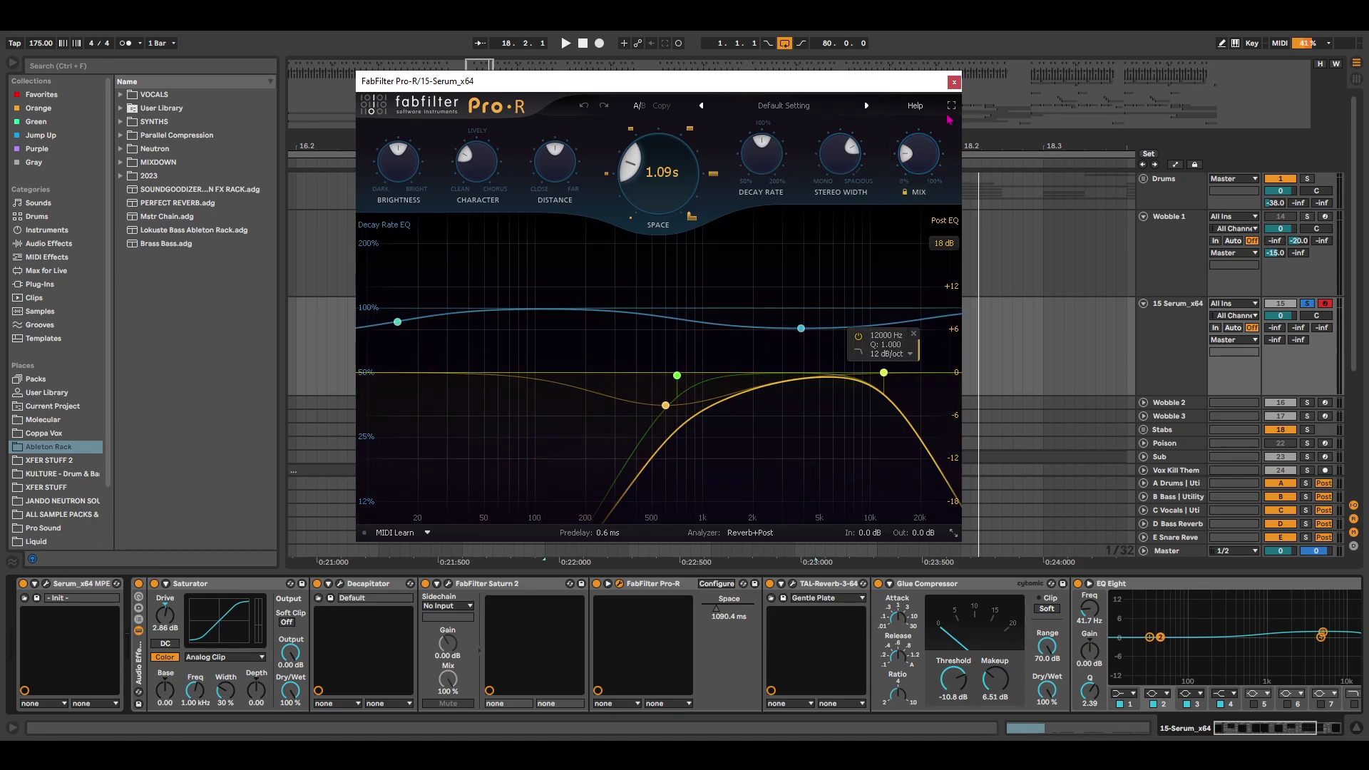
left_click(953, 81)
Step: Switch off the TAL-Reverb device and select the high-frequency band in EQ Eight to inspect it
left_click(770, 583)
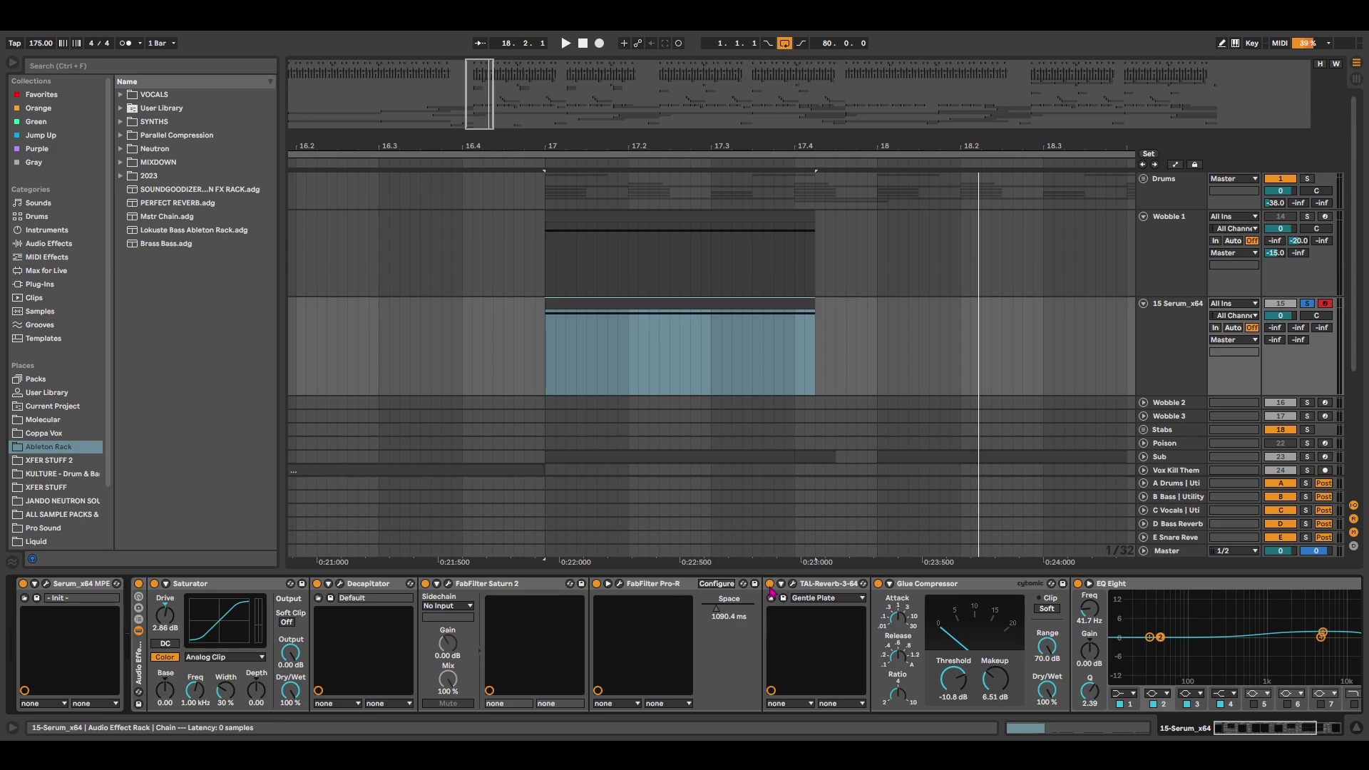
left_click(1253, 729)
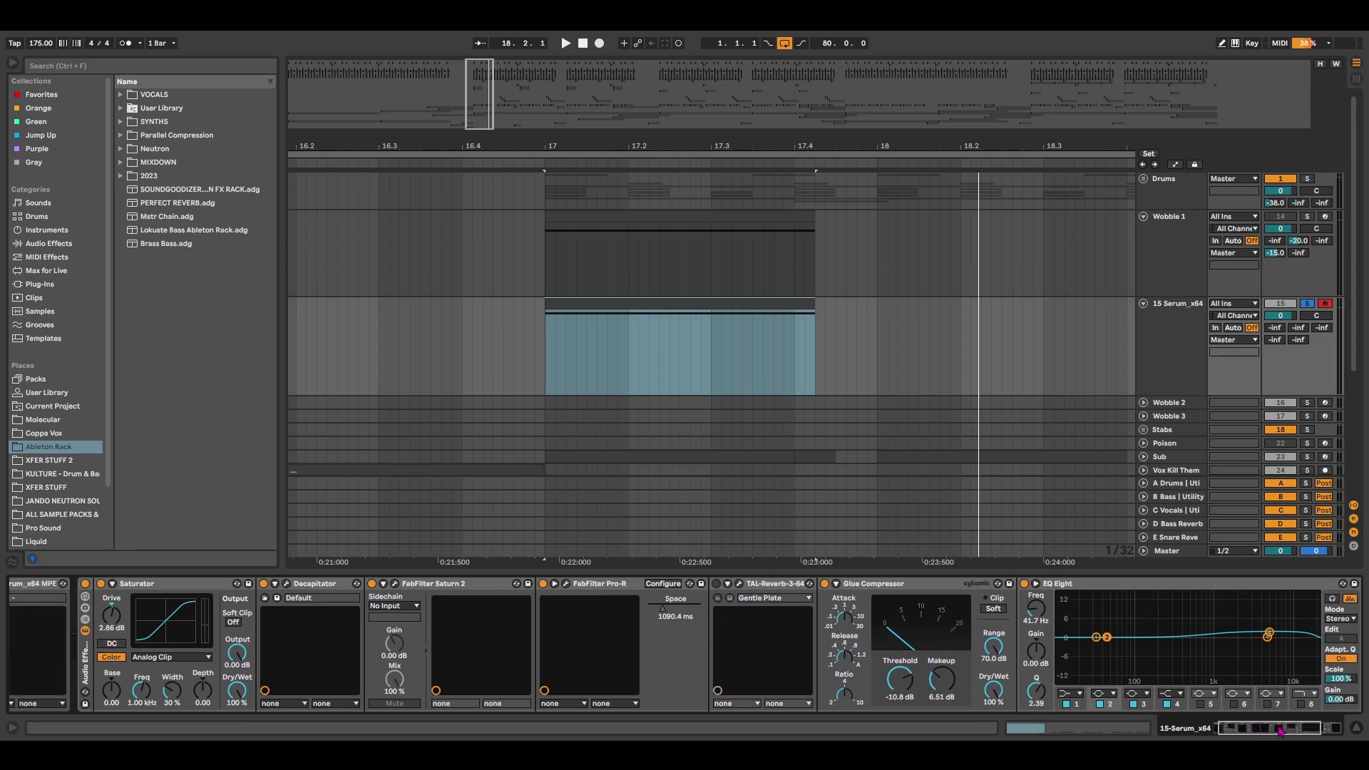
left_click(1303, 737)
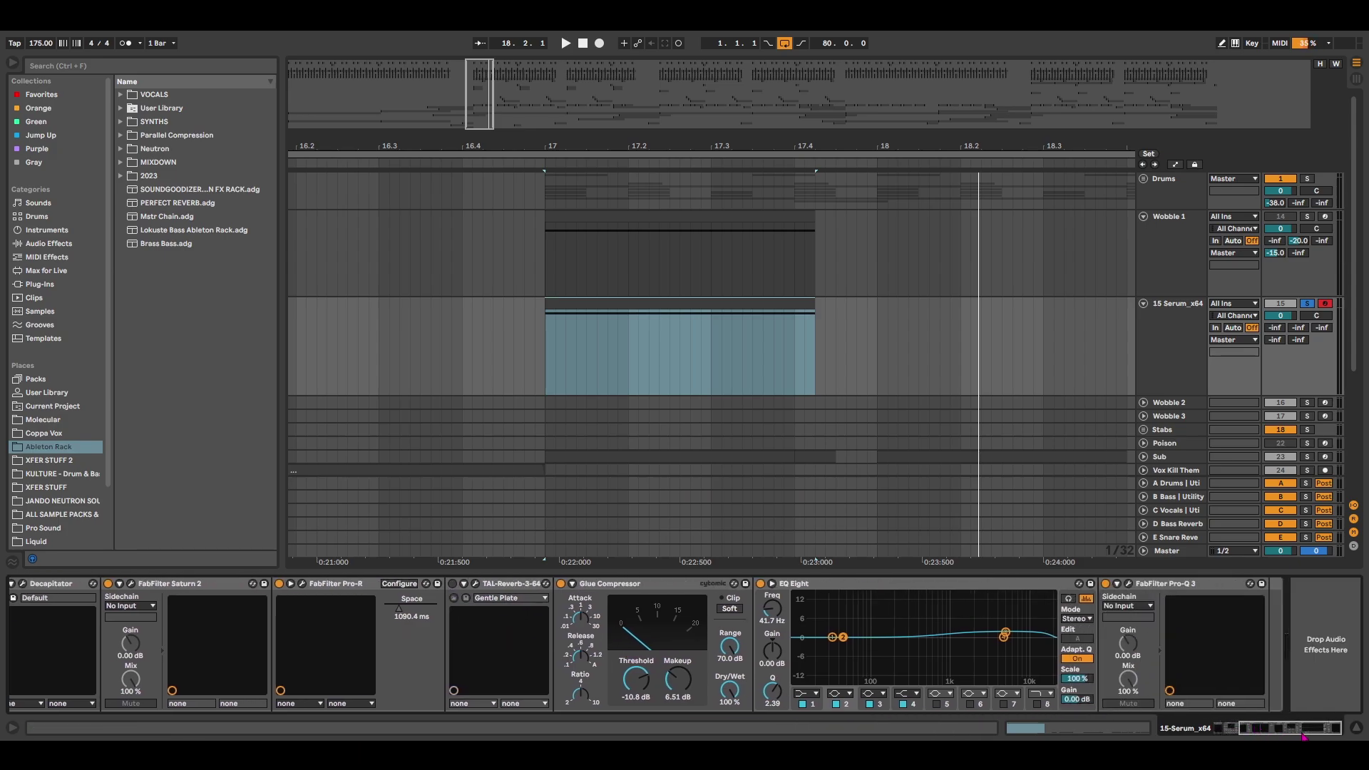
left_click(1005, 635)
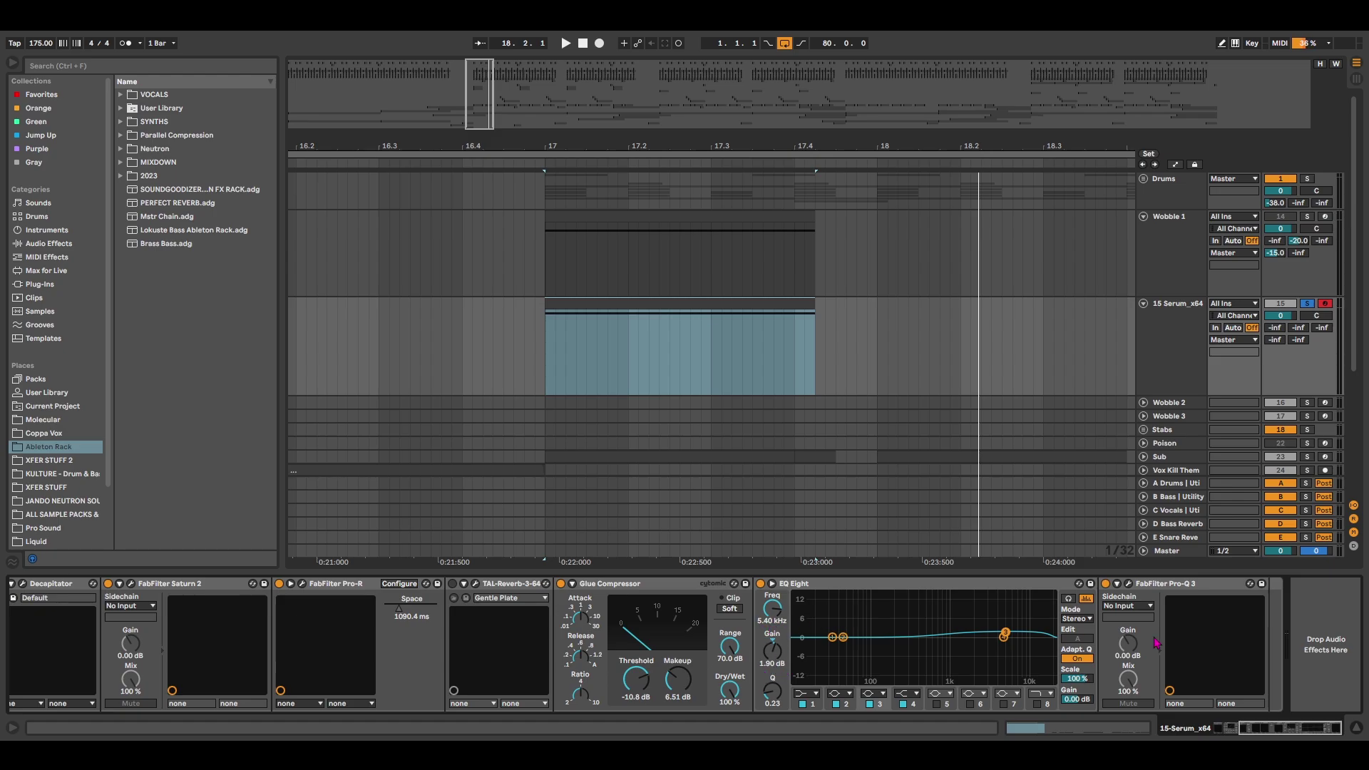
Step: Examine the low-cut and high-boost bands of FabFilter Pro-Q 3 in its plugin window and close it
left_click(1130, 584)
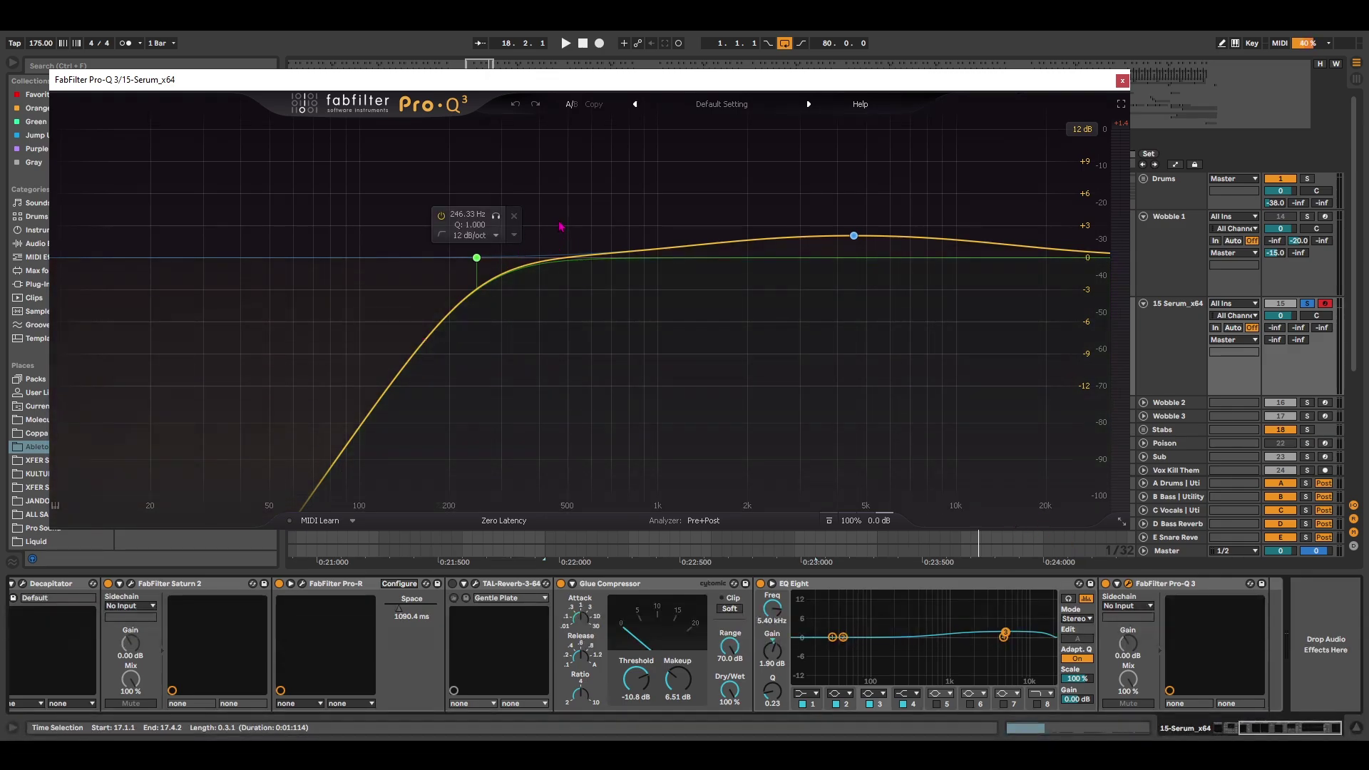
mouse_move(854, 237)
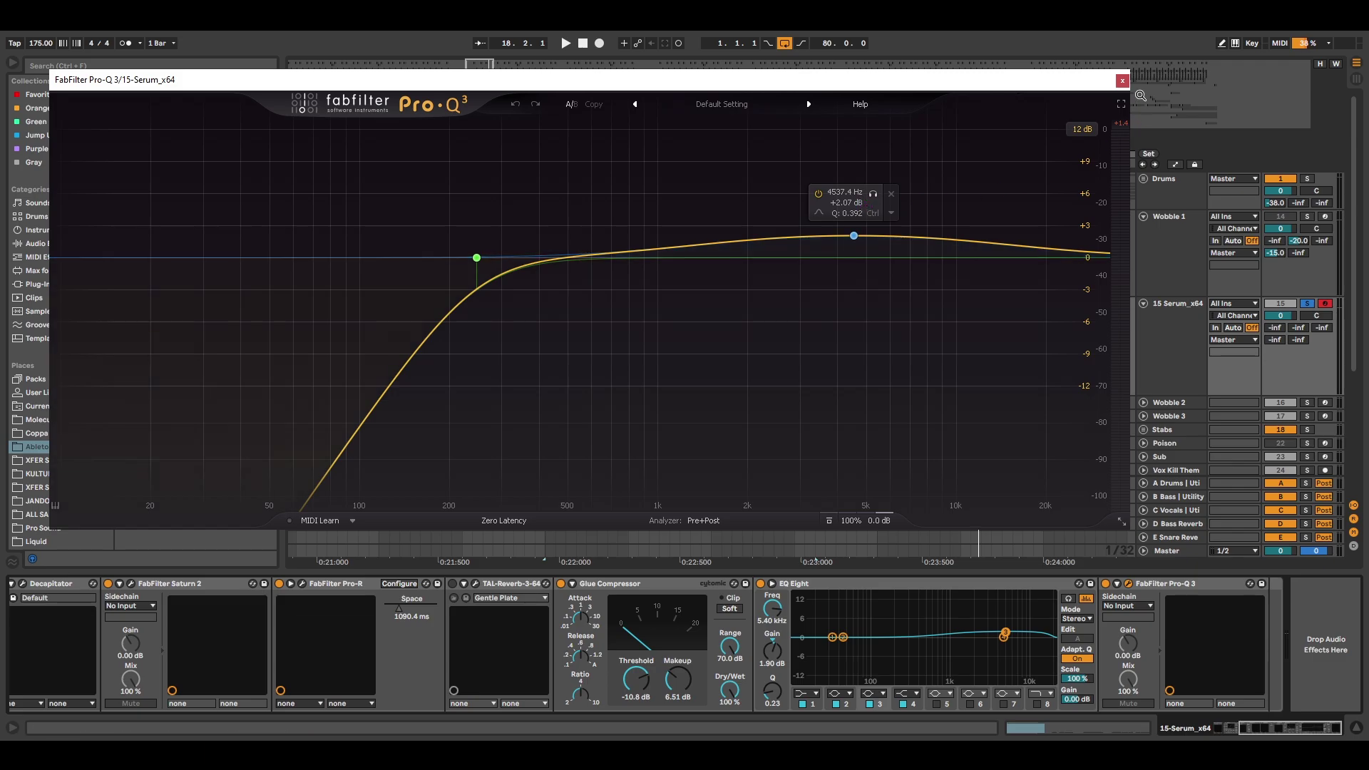
left_click(1122, 79)
Step: Play the 15-Serum clip at bar 17 through the full effects chain
left_click_drag(497, 137, 669, 103)
key("space")
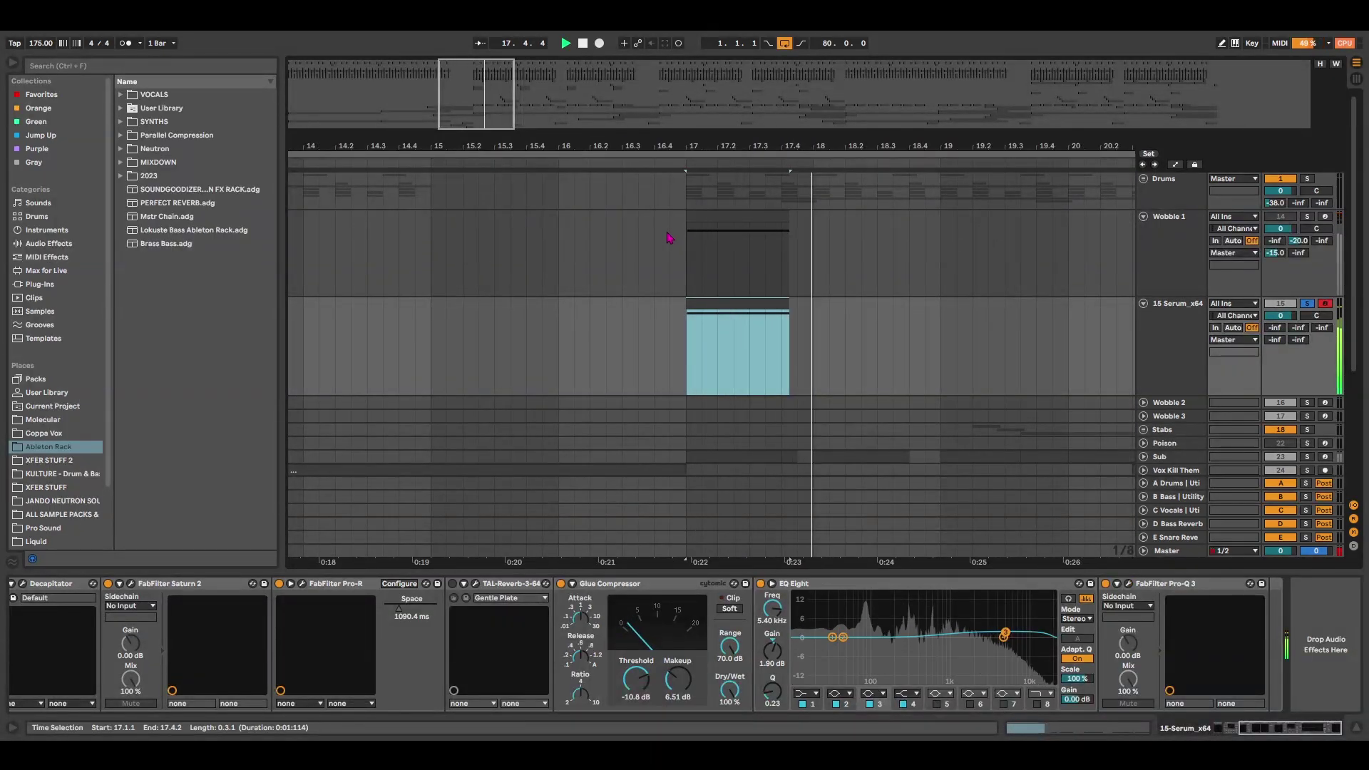
key("space")
Step: Unsolo the 15-Serum track and play the soloed Stabs group from bar 19
left_click_drag(767, 144, 767, 114)
left_click_drag(481, 92, 495, 112)
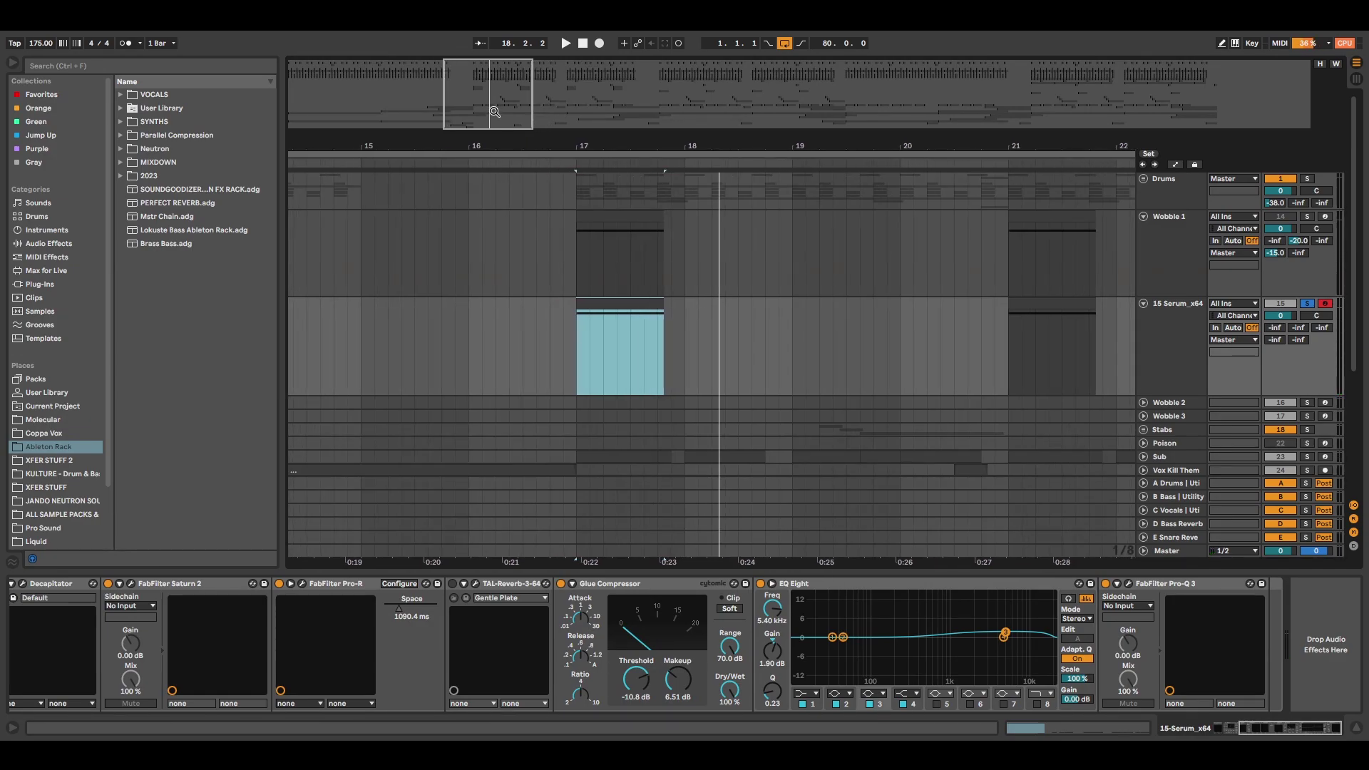
key("s")
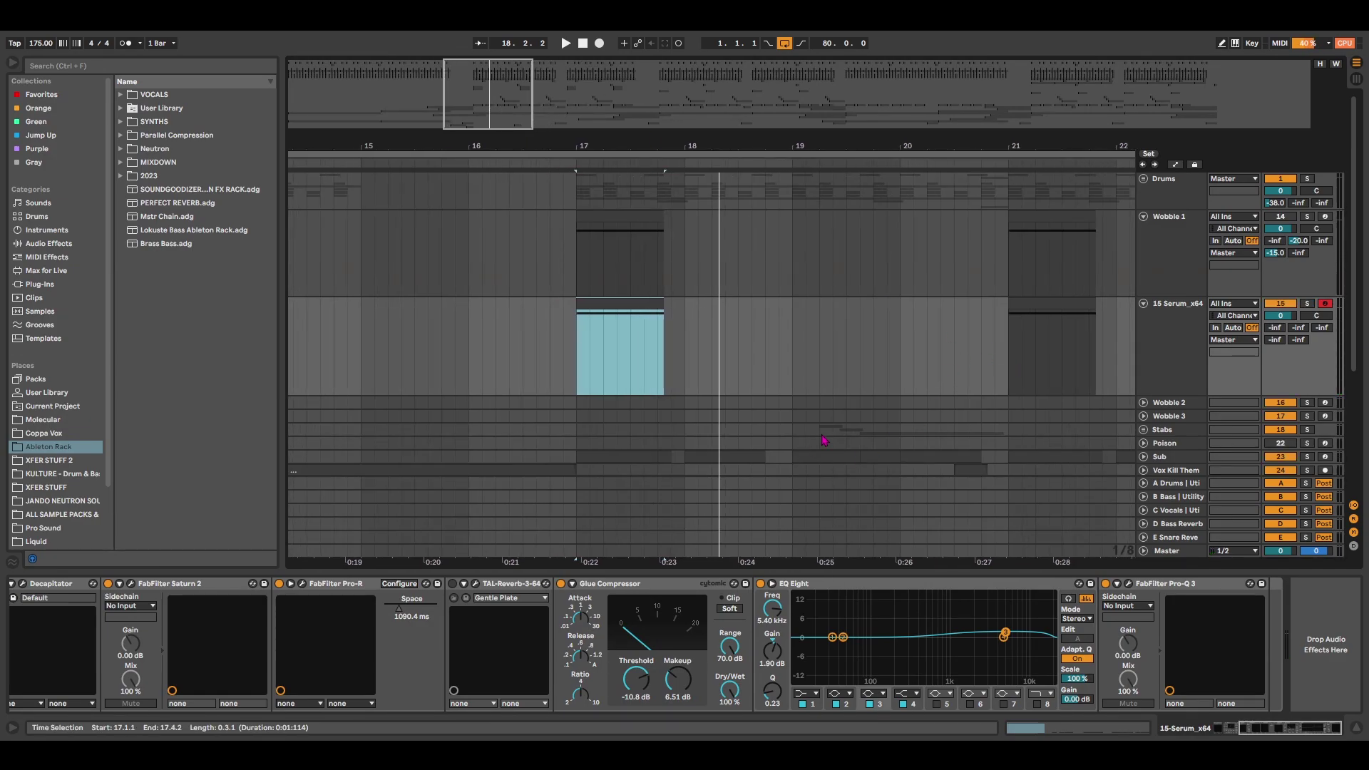
left_click(795, 432)
key("space")
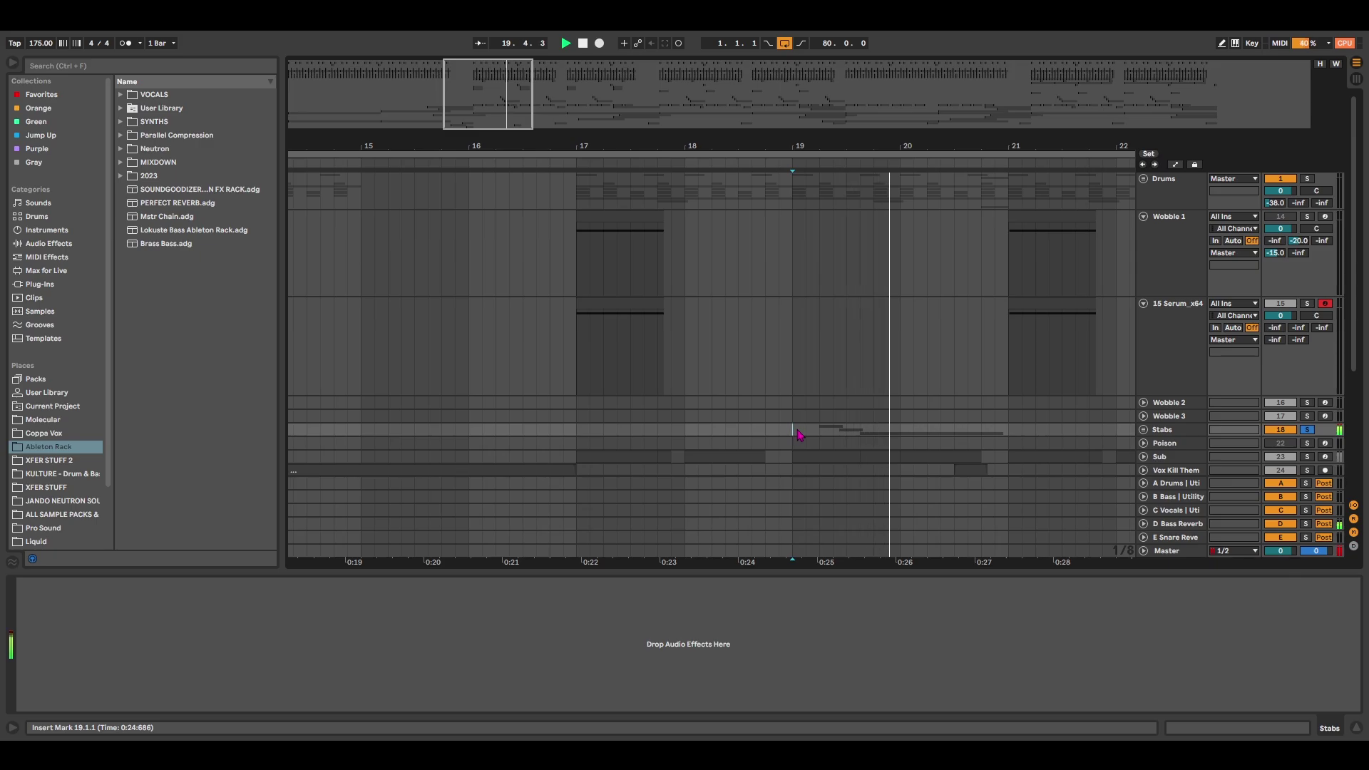
key("space")
Step: Expand the Stabs group and unfold the Stab 1, Stab 2 and Stab 3 tracks
left_click(1144, 430)
scroll(935, 370, "down", 7)
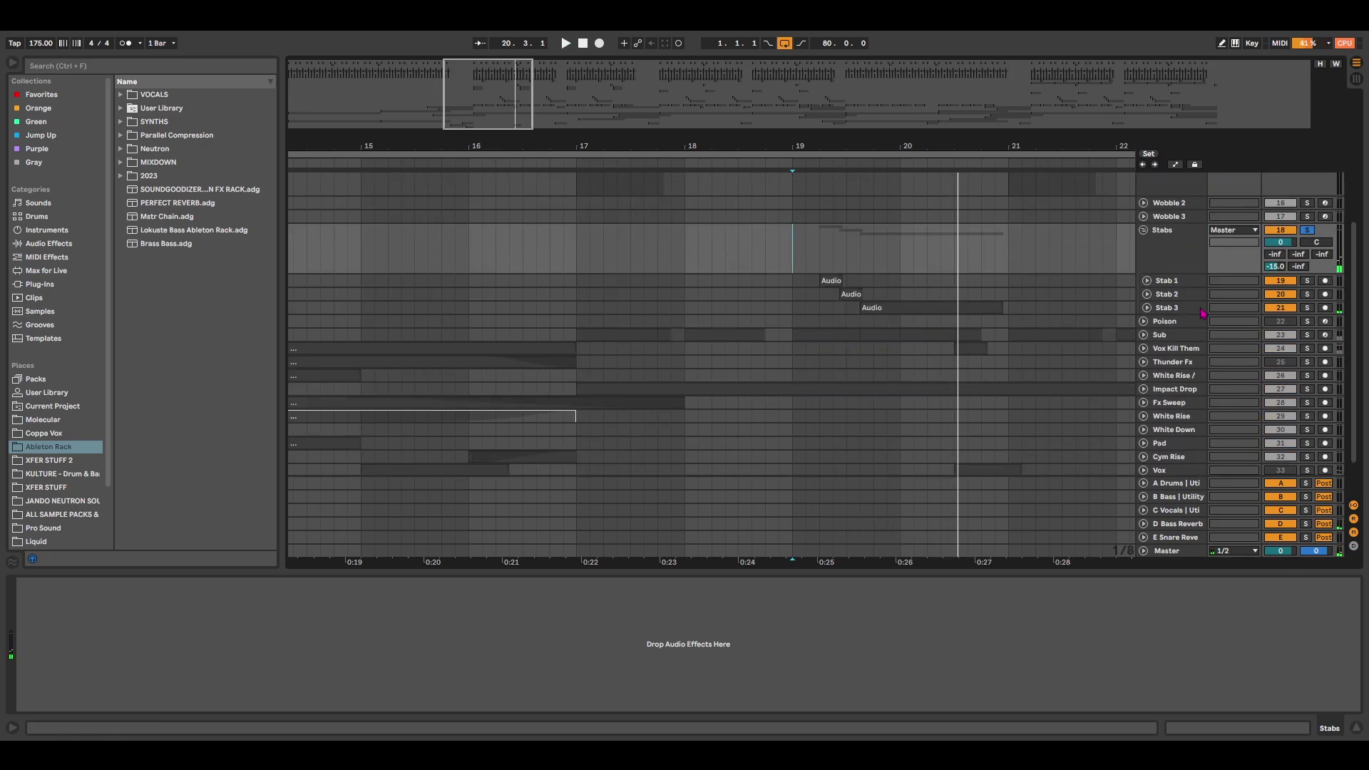
left_click(1147, 308)
left_click(1147, 295)
left_click(1147, 281)
scroll(825, 395, "up", 1)
scroll(825, 395, "down", 2)
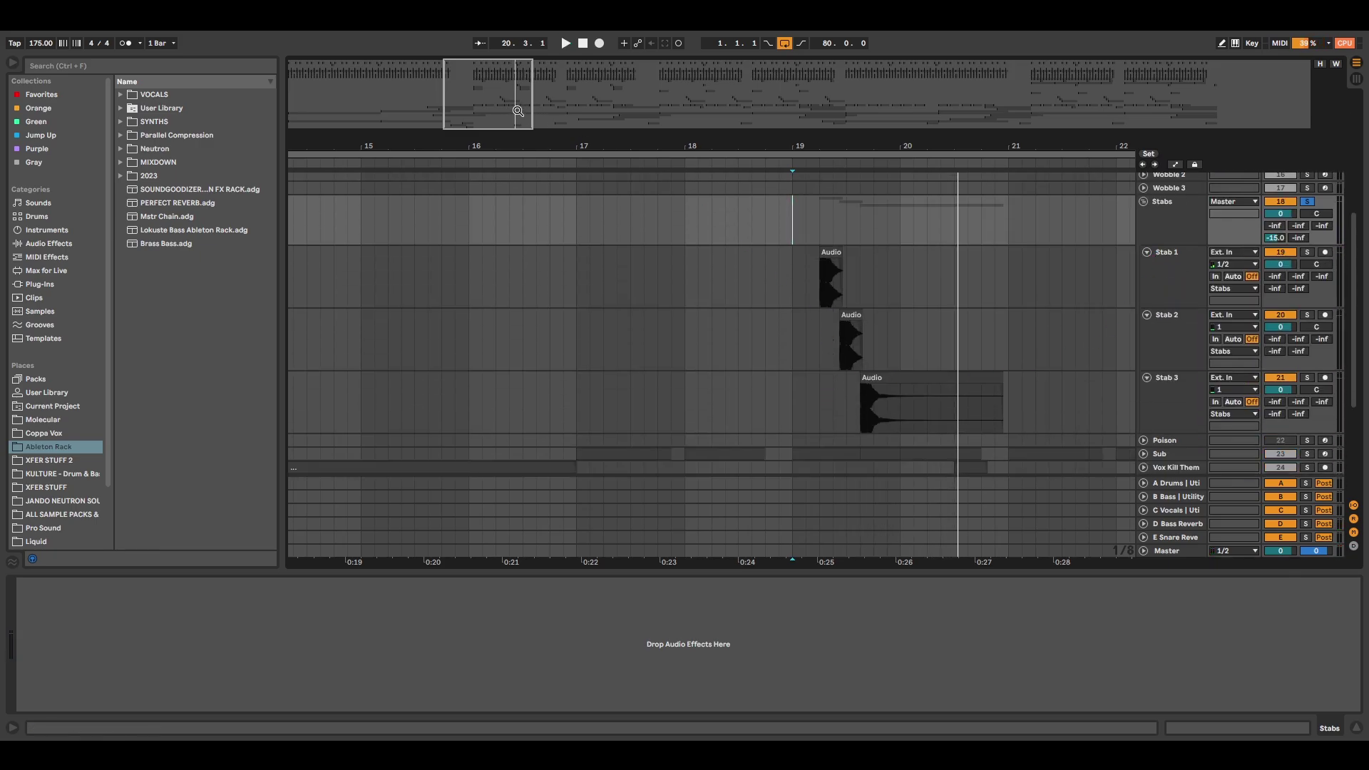
mouse_move(518, 109)
left_mouse_down()
mouse_move(521, 135)
mouse_move(499, 97)
left_mouse_up()
scroll(729, 315, "up", 1)
left_click(678, 294)
scroll(489, 269, "up", 2)
scroll(485, 268, "up", 4)
left_click_drag(463, 261, 499, 303)
scroll(464, 297, "down", 2)
scroll(497, 178, "down", 2)
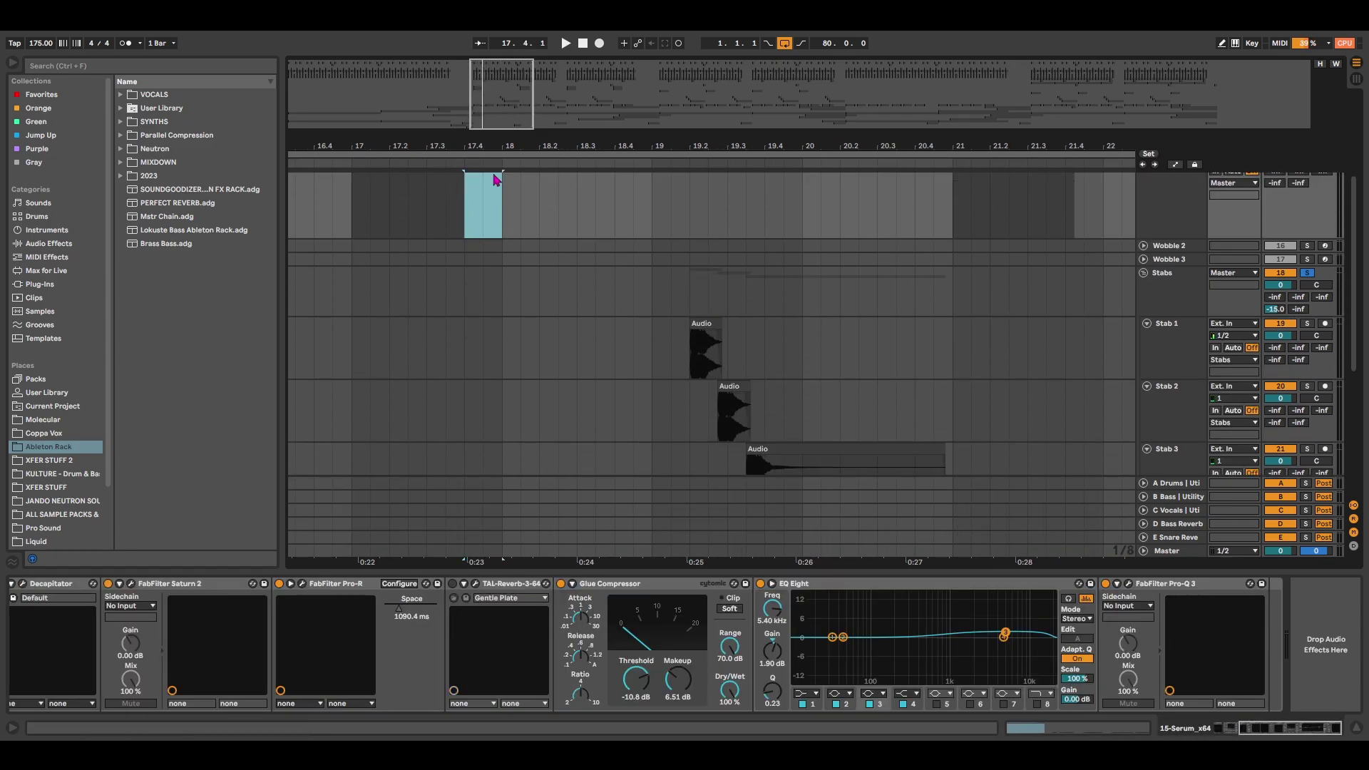
scroll(510, 298, "up", 1)
scroll(706, 321, "down", 5)
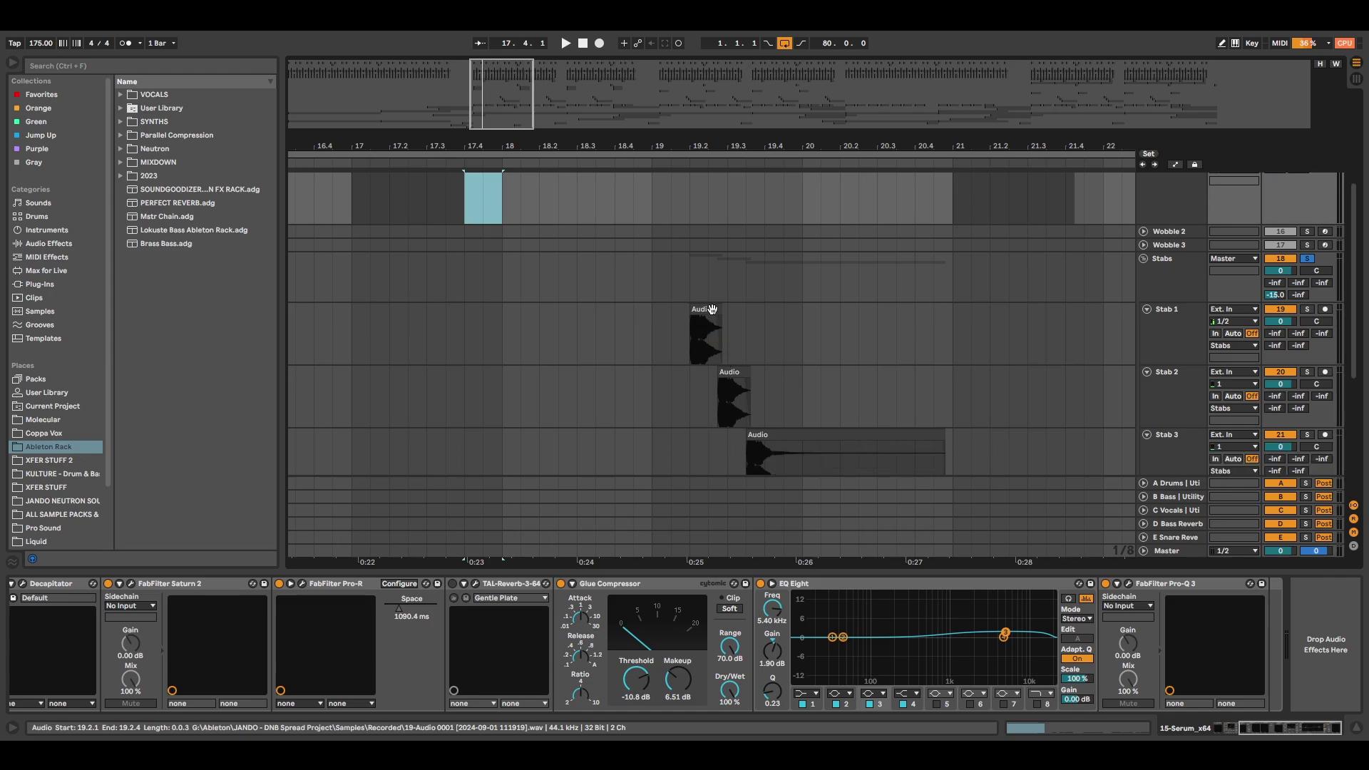
left_click_drag(689, 254, 1033, 390)
left_click(819, 312)
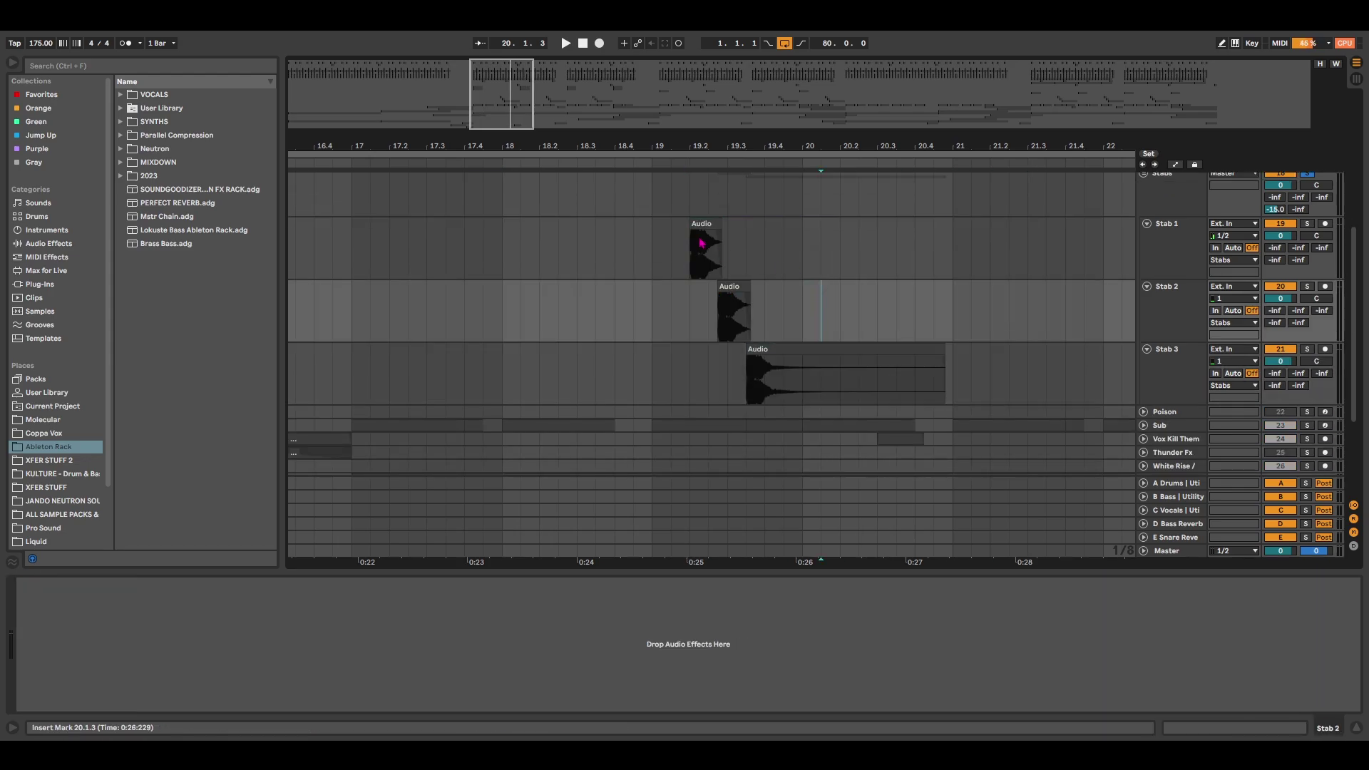
Step: Audition the Stab 1 and Stab 2 audio clips one at a time, soloing each track
left_click(705, 224)
left_click_drag(723, 251, 810, 263)
key("space")
key("space")
left_click(729, 287)
key("s")
key("space")
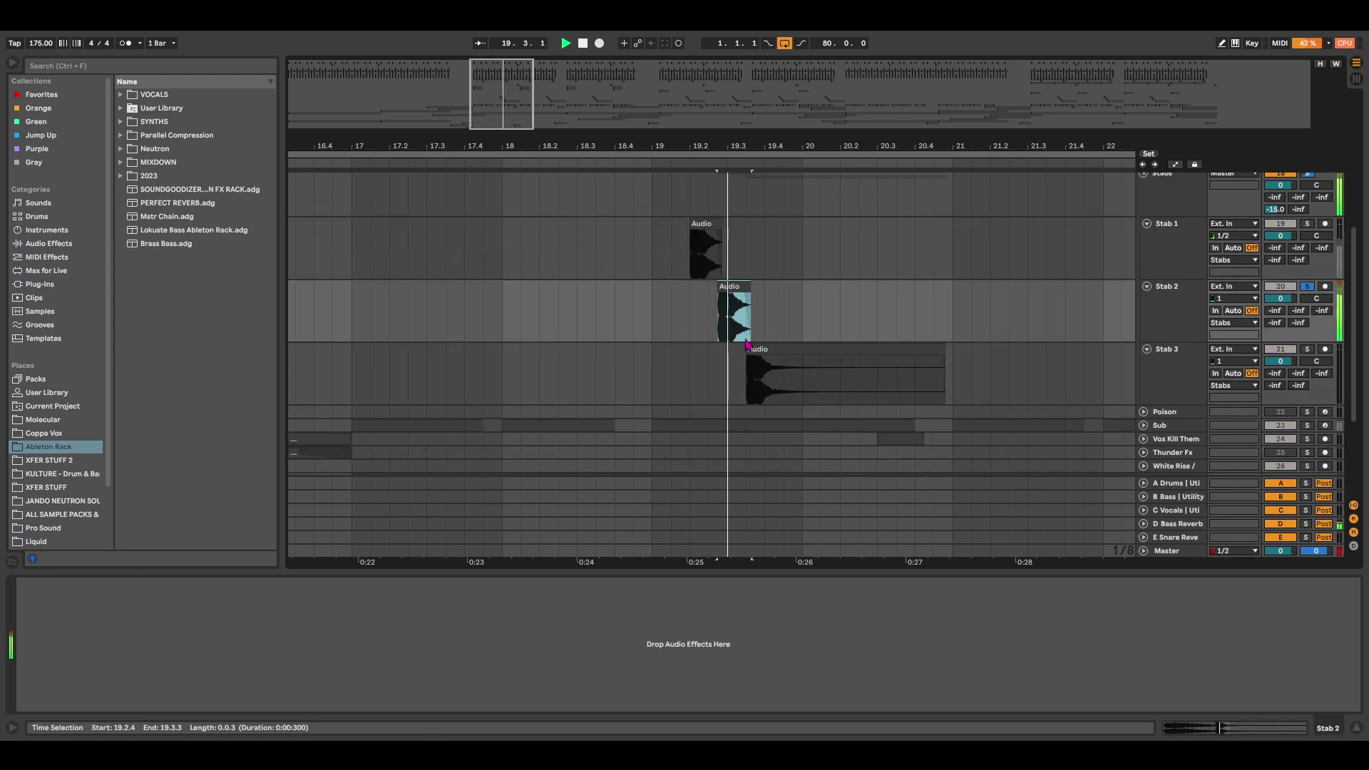
key("space")
Step: Solo and play the Stab 3 clip, check its sample settings, and hide the clip view
left_click(772, 351)
key("s")
key("space")
key("space")
double_click(783, 349)
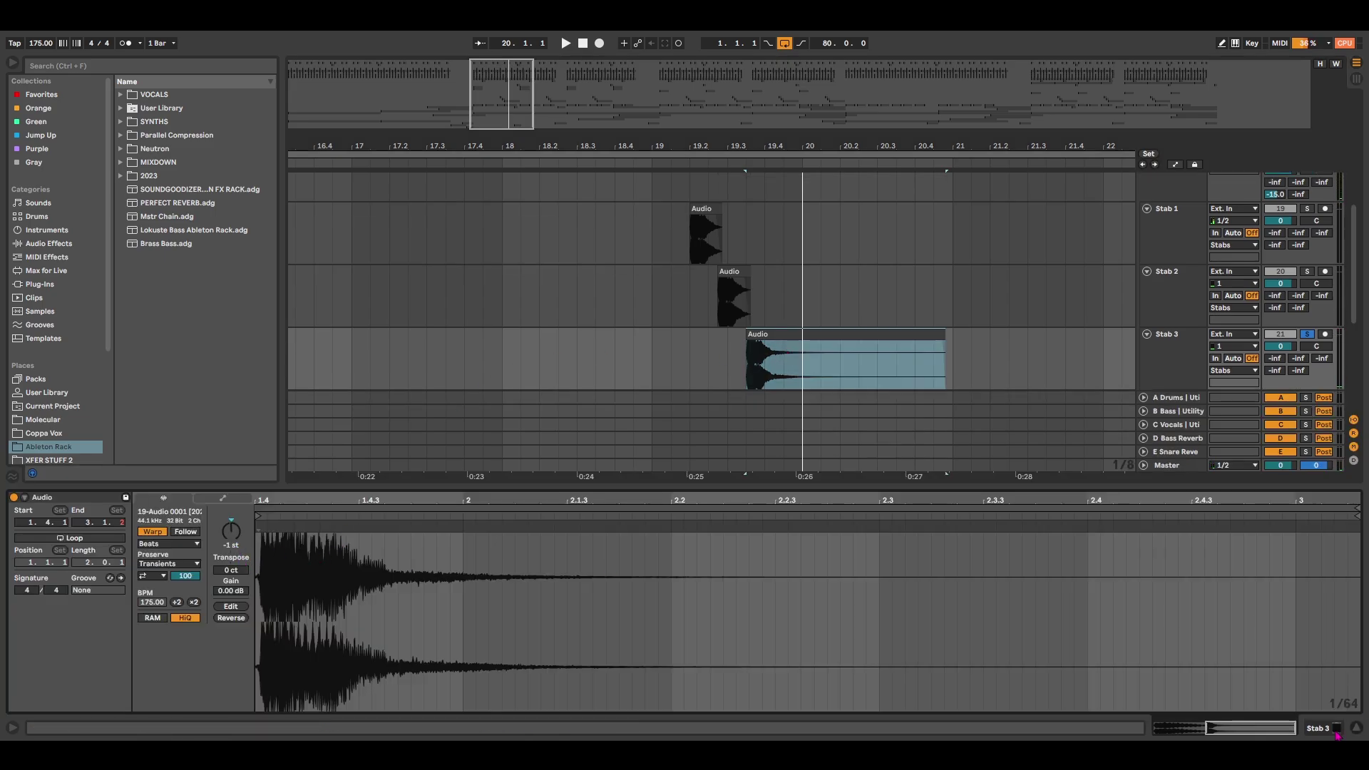
left_click(1356, 728)
Step: Select the clips on Stab 1, Stab 2 and Stab 3 together and play them soloed
scroll(738, 424, "up", 3)
left_click(364, 200)
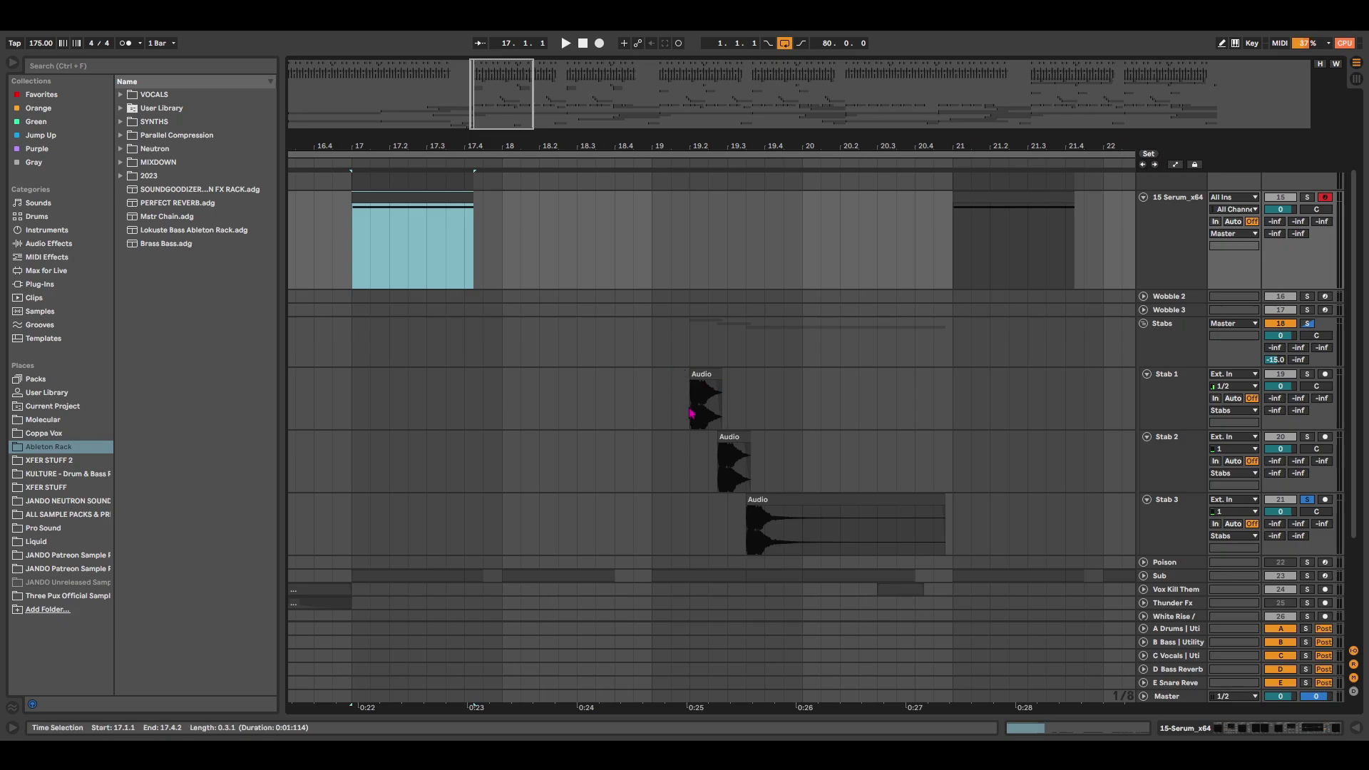
left_click_drag(691, 412, 997, 515)
key("space")
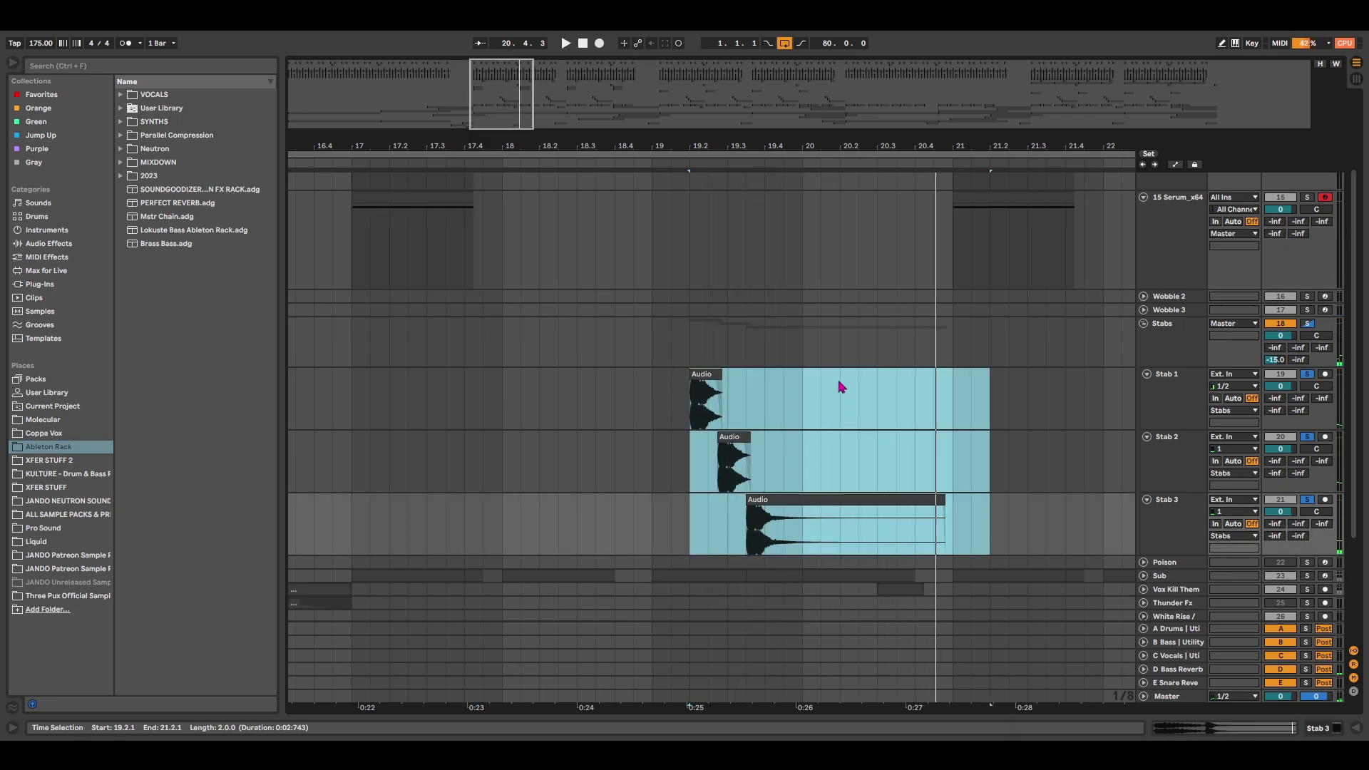
Step: Solo the 15-Serum track and set its send to the B-Bass Utility return to -20 dB
scroll(831, 356, "up", 3)
left_click_drag(487, 112, 468, 107)
left_click(655, 302)
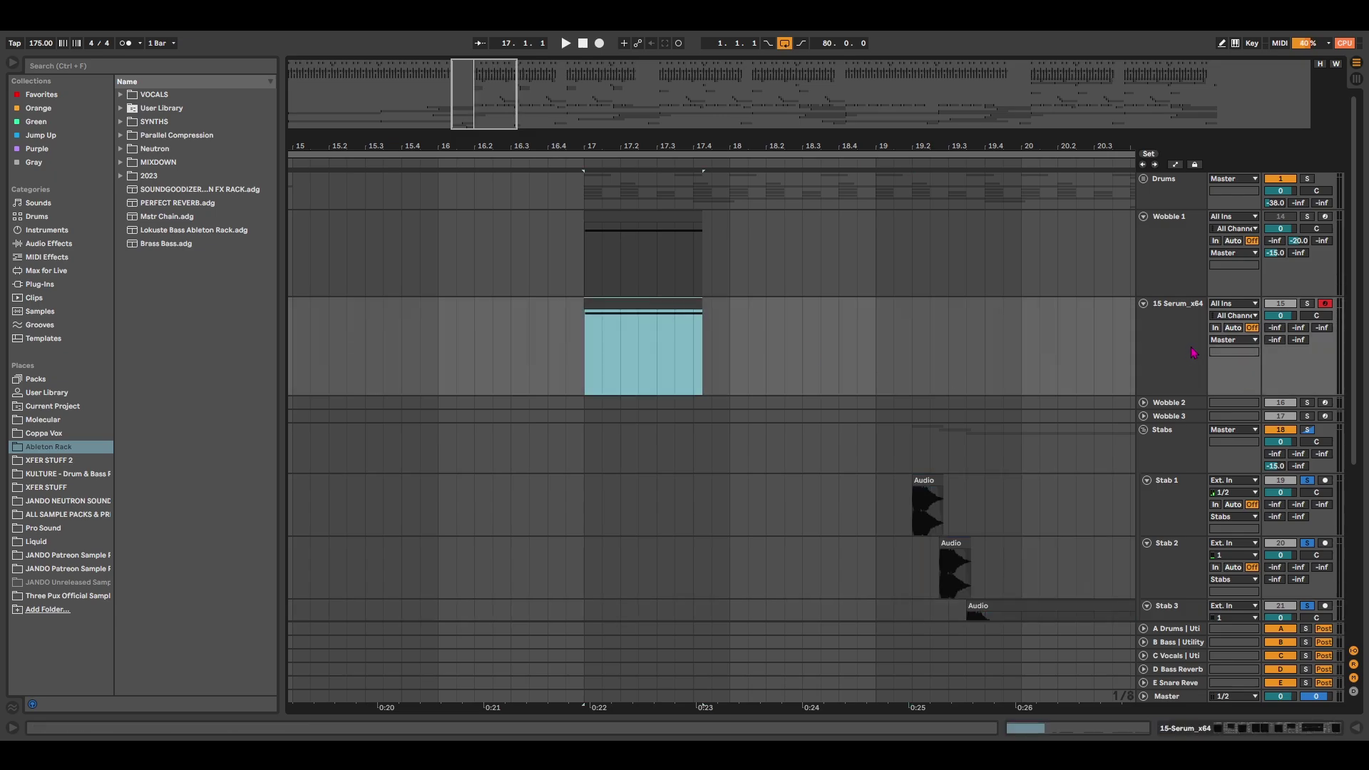
left_click(1193, 352)
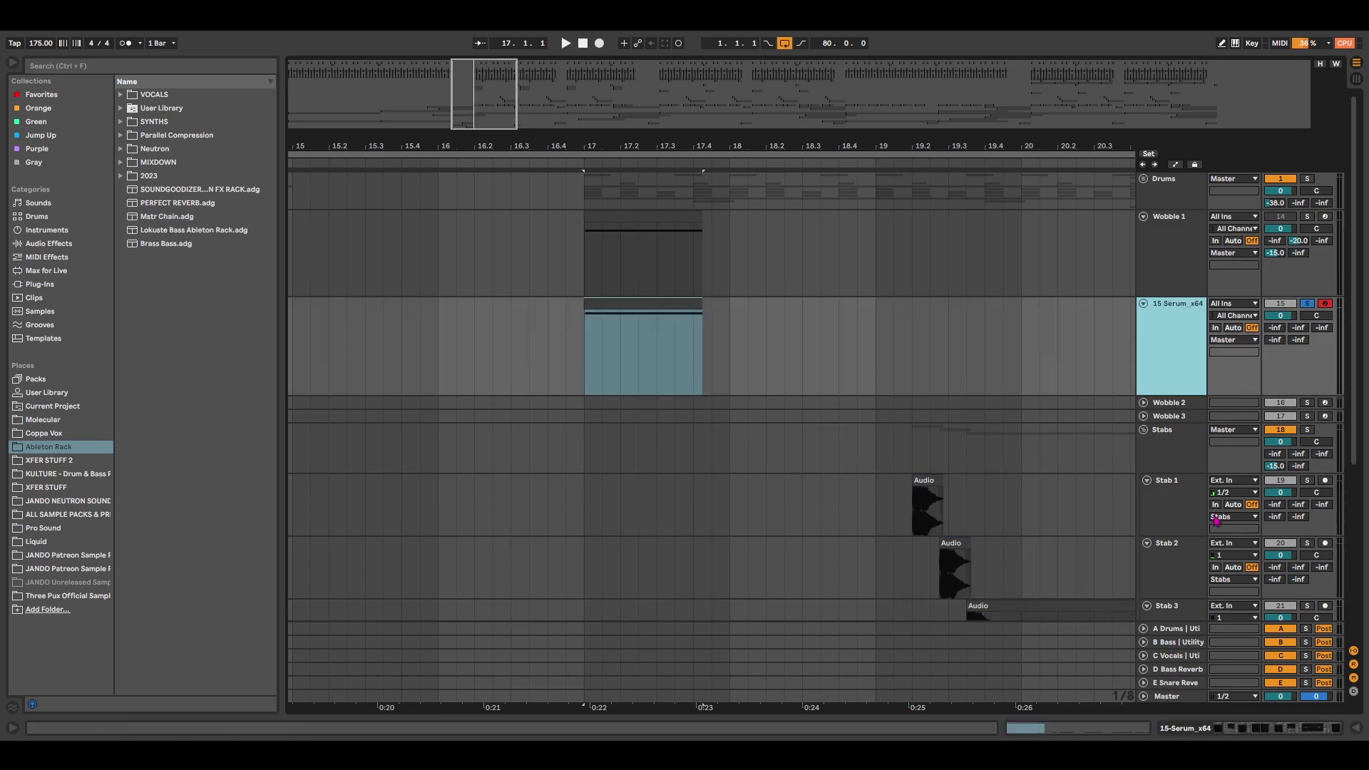
left_click(1173, 261)
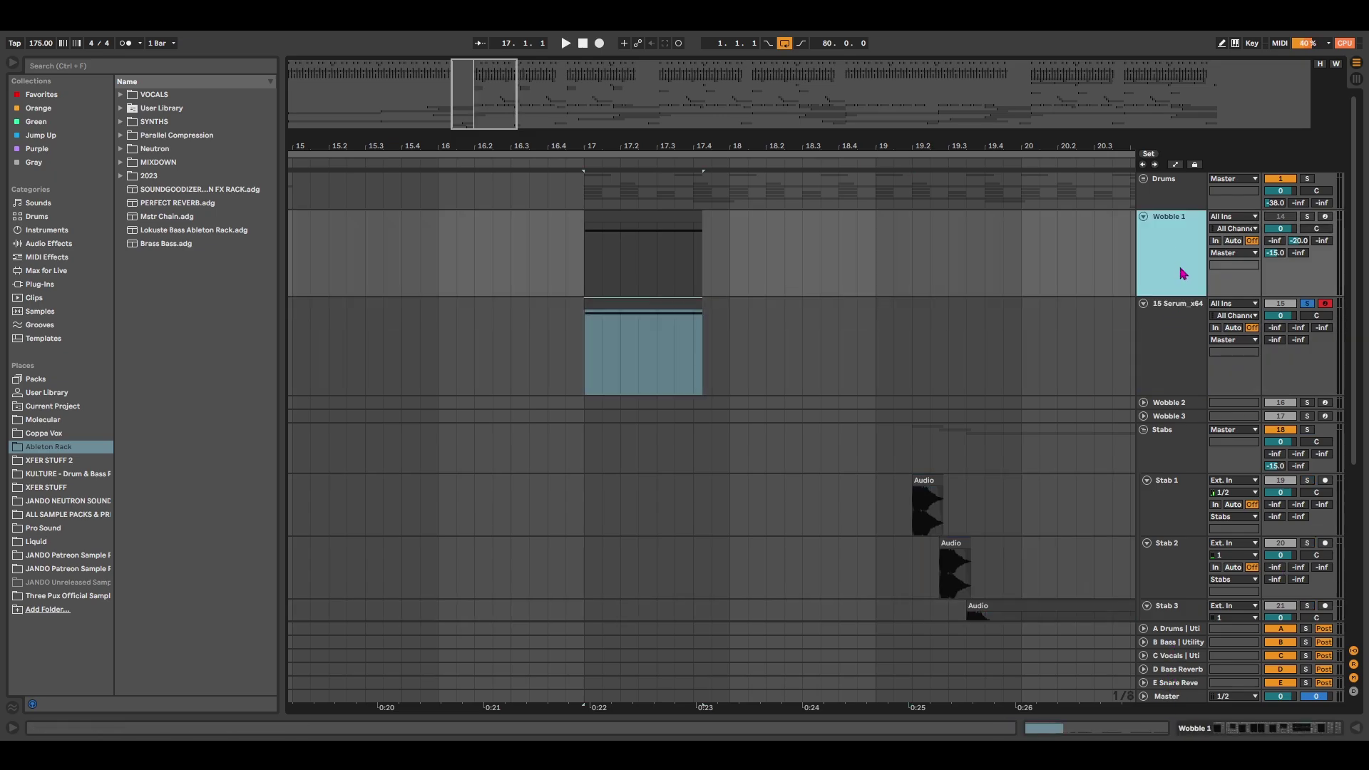
left_click(1189, 335)
left_click_drag(1299, 328, 1299, 314)
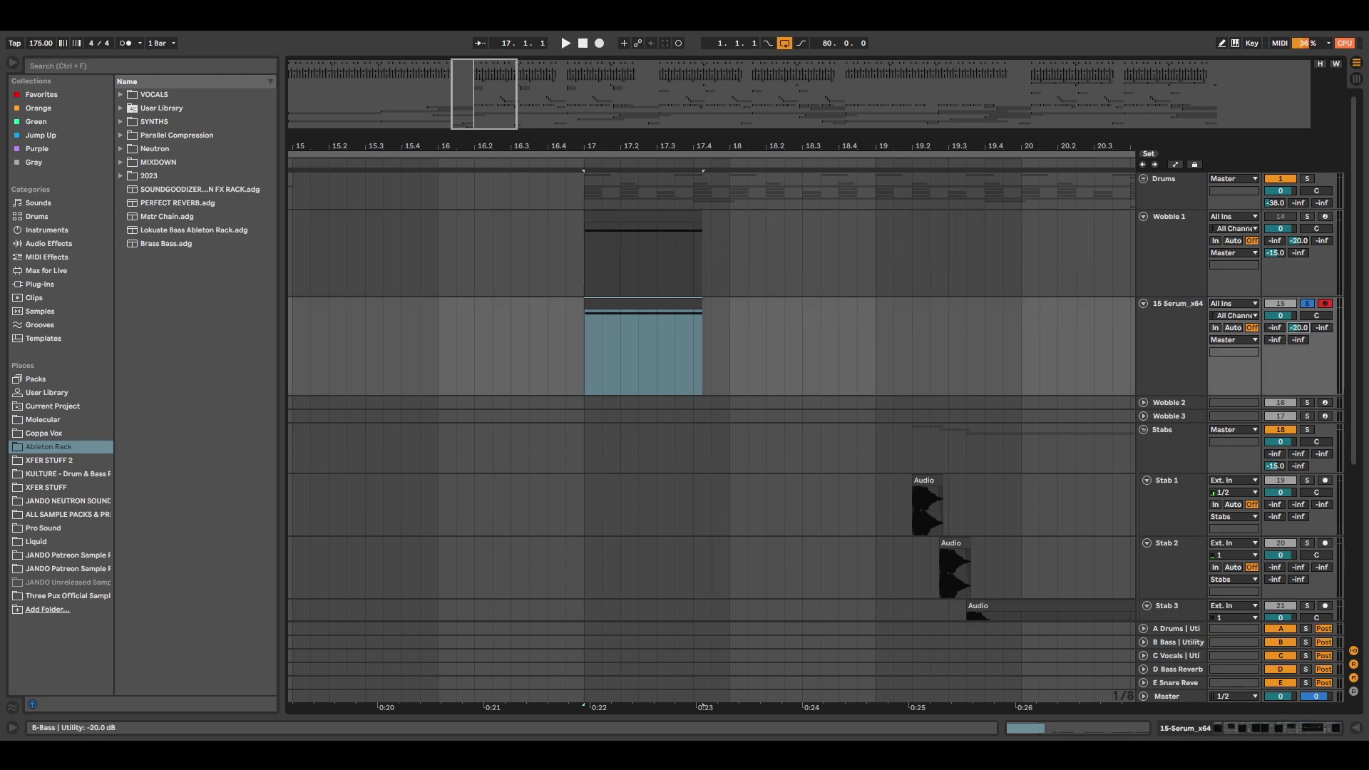
Step: Set the 15-Serum send to the D-Bass Reverb return to -15 dB and play the clip at bar 17
left_click(1170, 644)
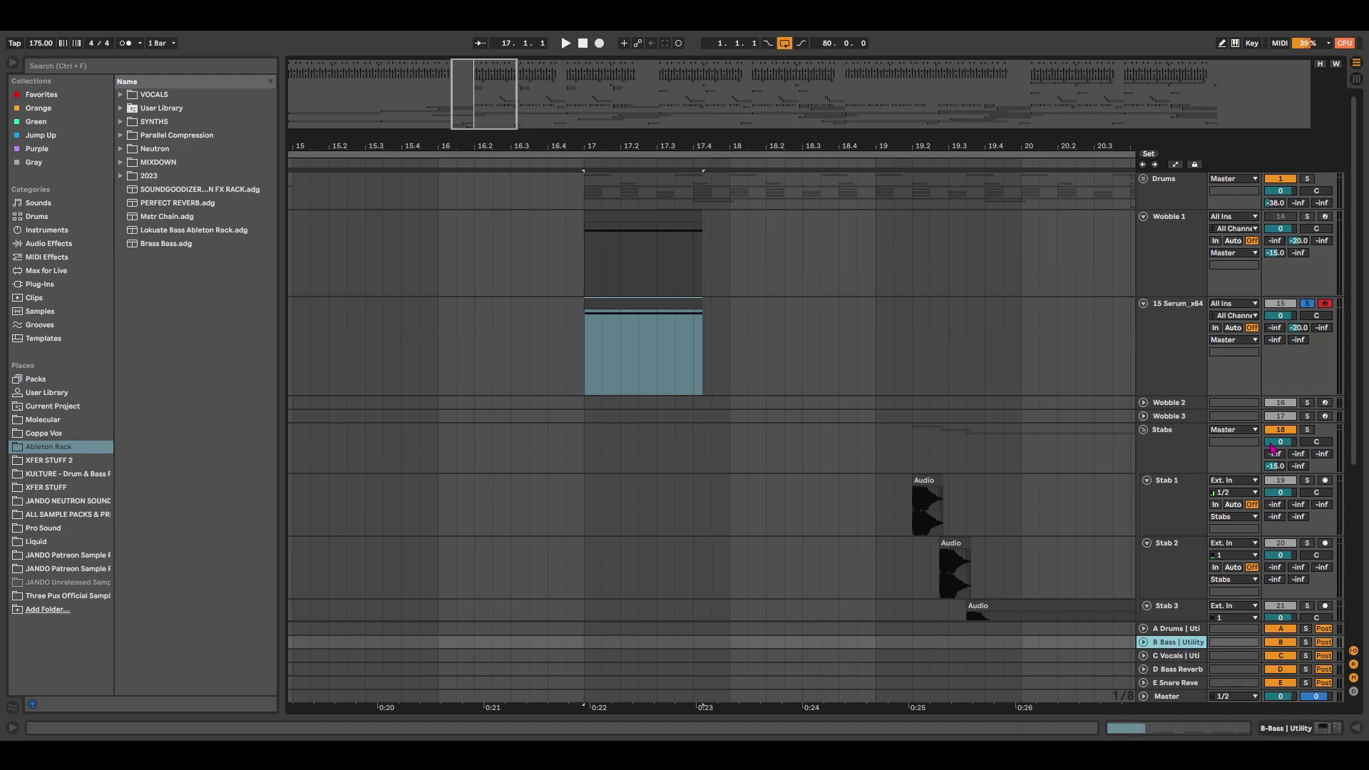
left_click(1177, 670)
left_click_drag(1275, 339, 1276, 332)
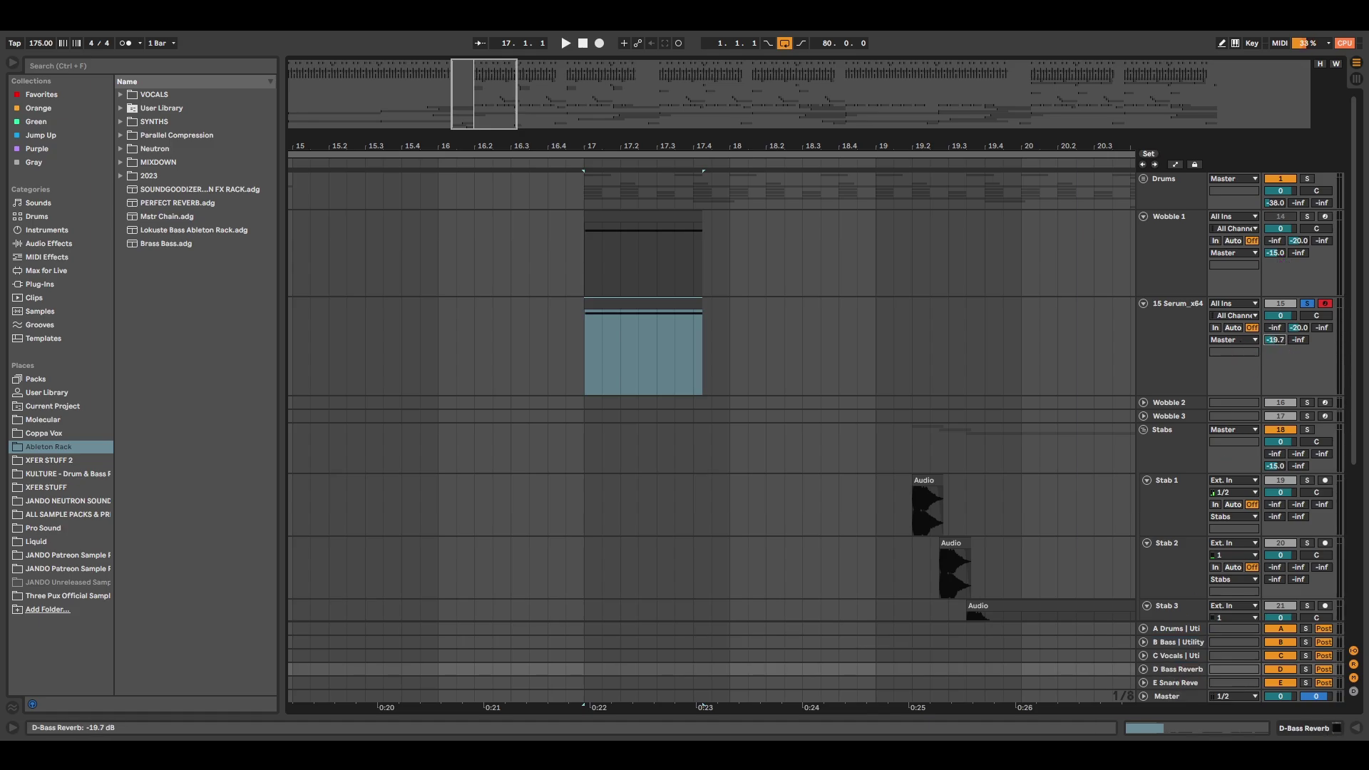
left_click_drag(1276, 339, 1276, 339)
left_click(702, 353)
key("space")
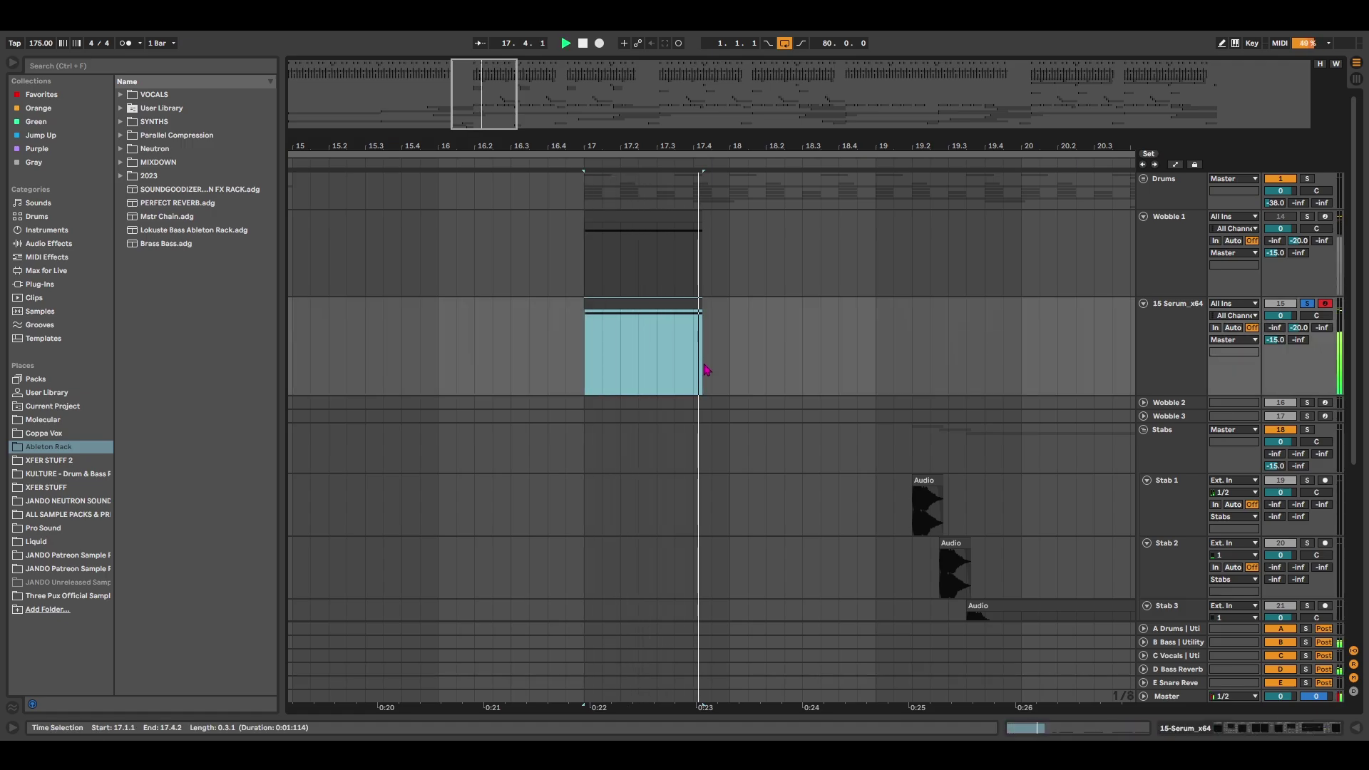